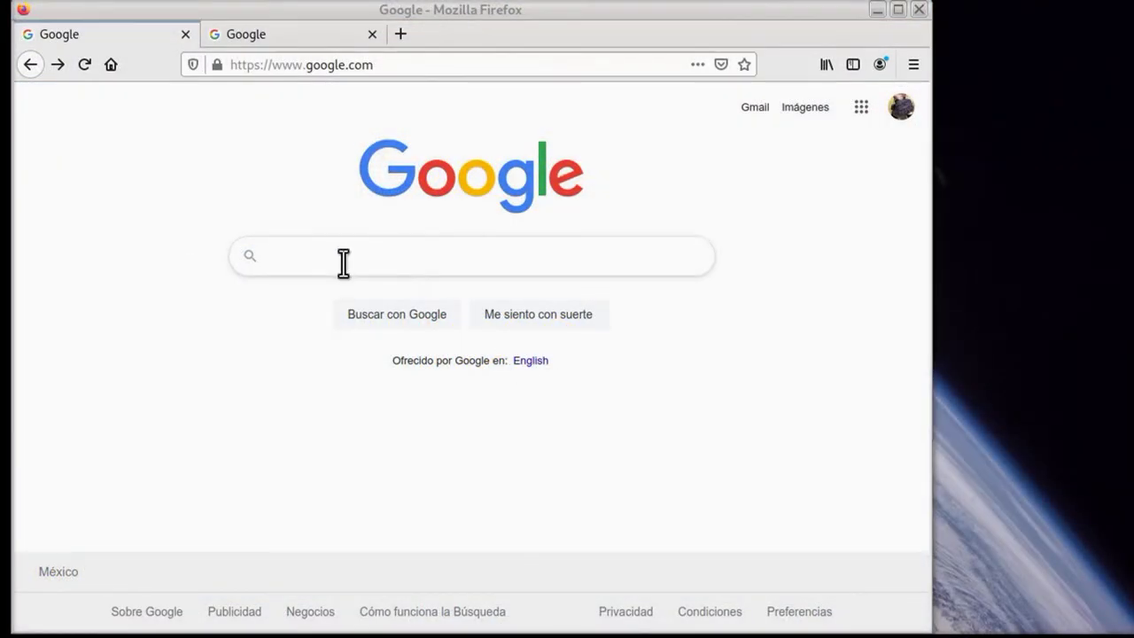
- Search the web for "phet circuito eléctrico"
{"action": "left_click", "coordinate": [289, 64]}
{"action": "type", "text": "phet ci"}
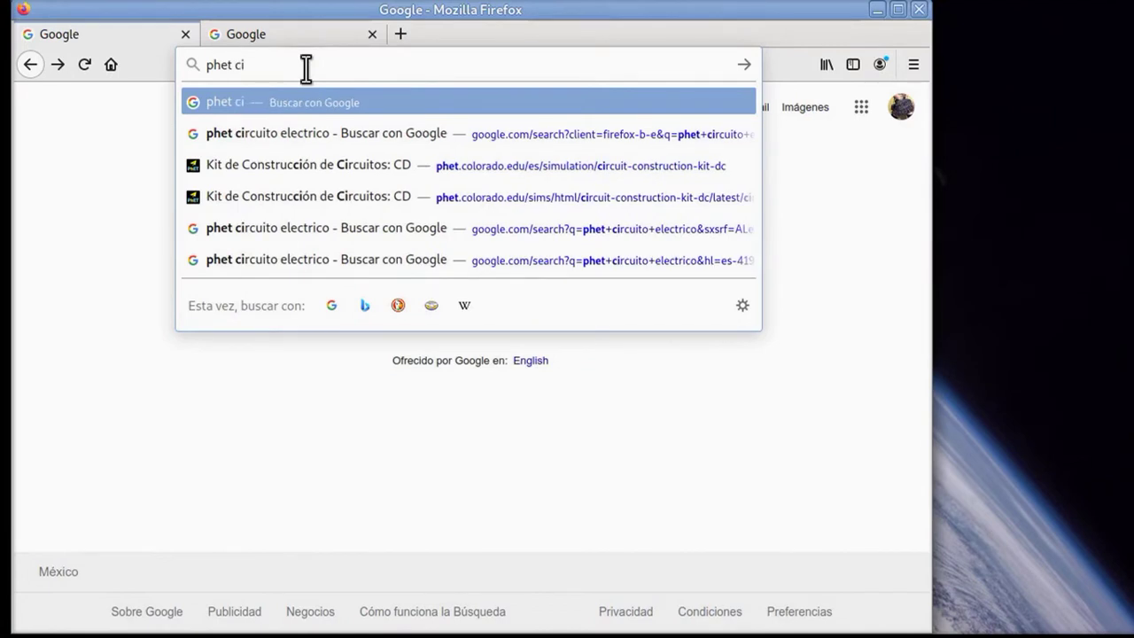
{"action": "type", "text": "rcuito elé"}
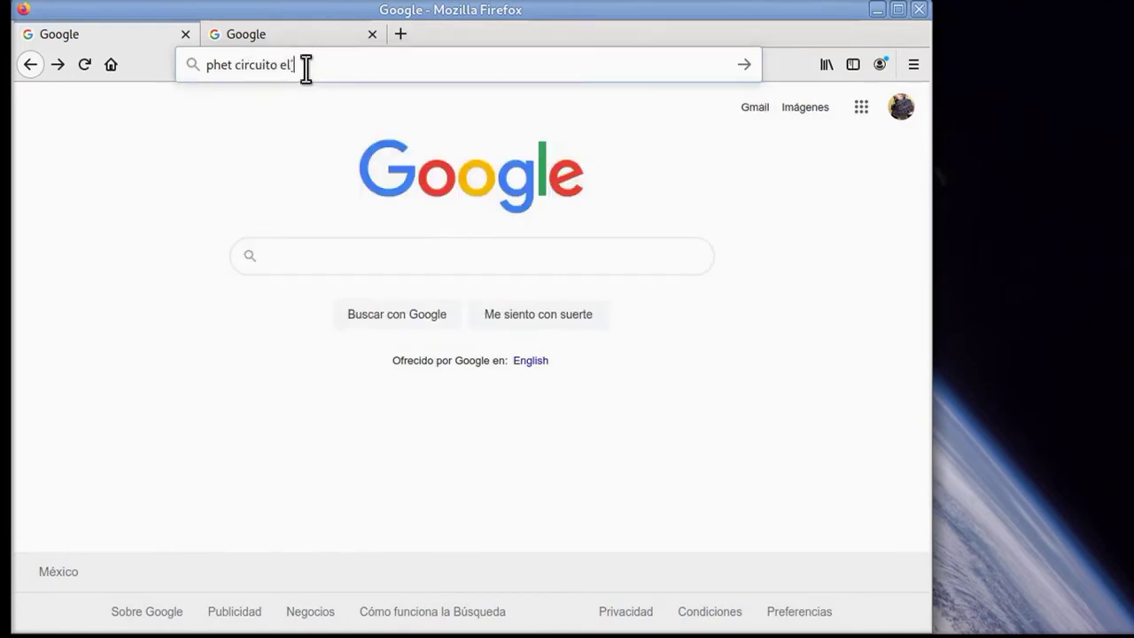
{"action": "type", "text": "ctrico"}
{"action": "key", "text": "Return"}
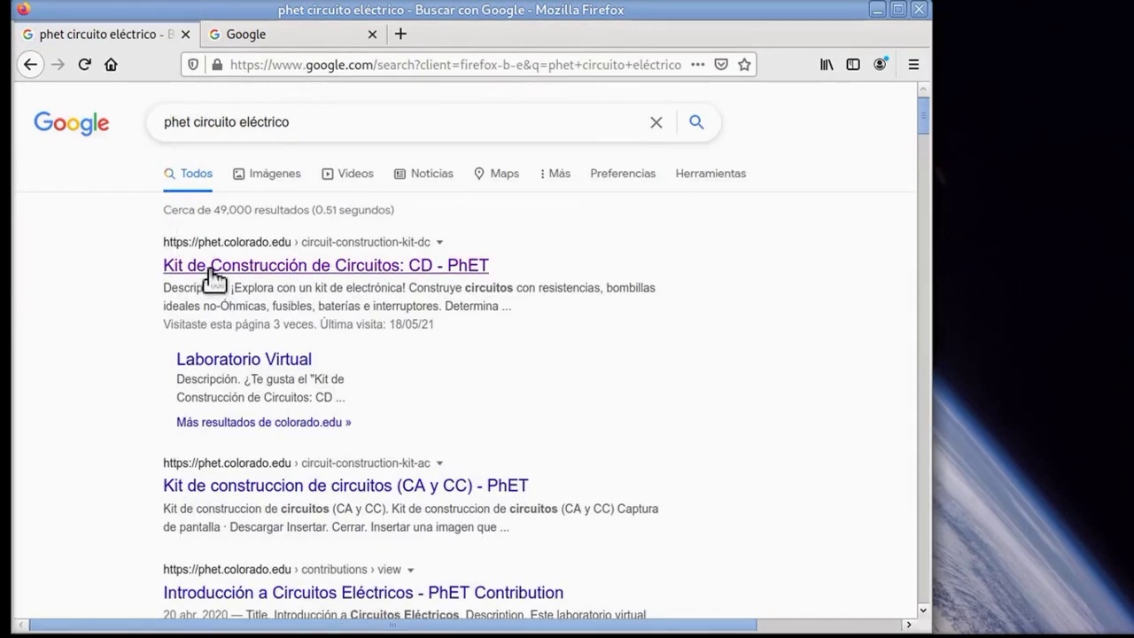
- Open PhET's Kit de Construcción de Circuitos: CD, launch the simulation and enter the Introducción mode
{"action": "left_click", "coordinate": [290, 265]}
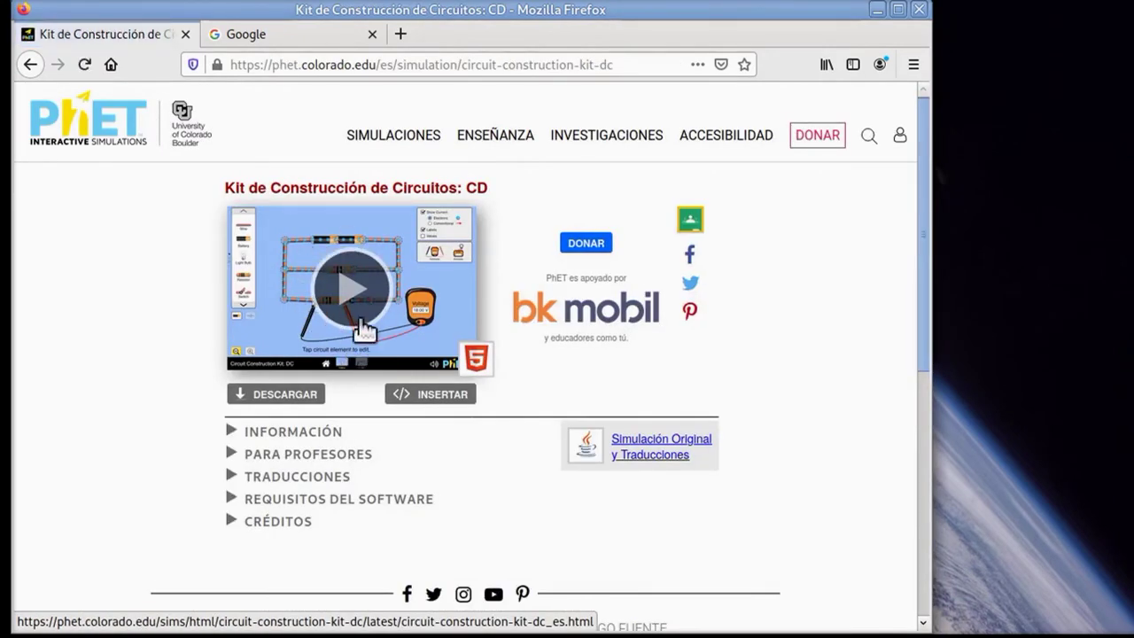
{"action": "left_click", "coordinate": [357, 303]}
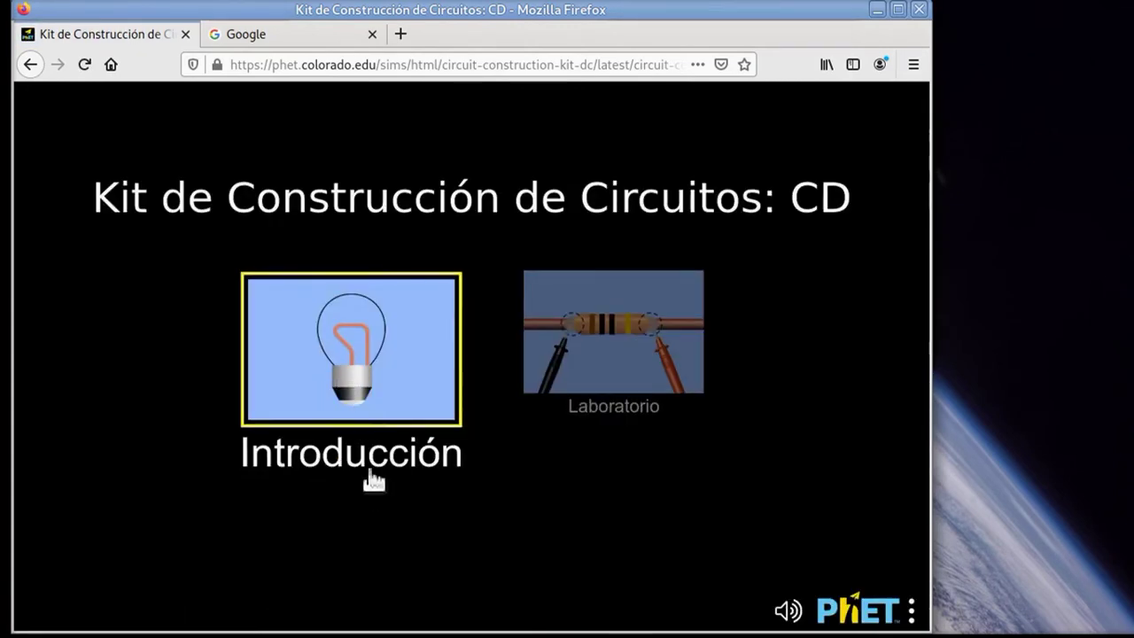
{"action": "left_click", "coordinate": [399, 391]}
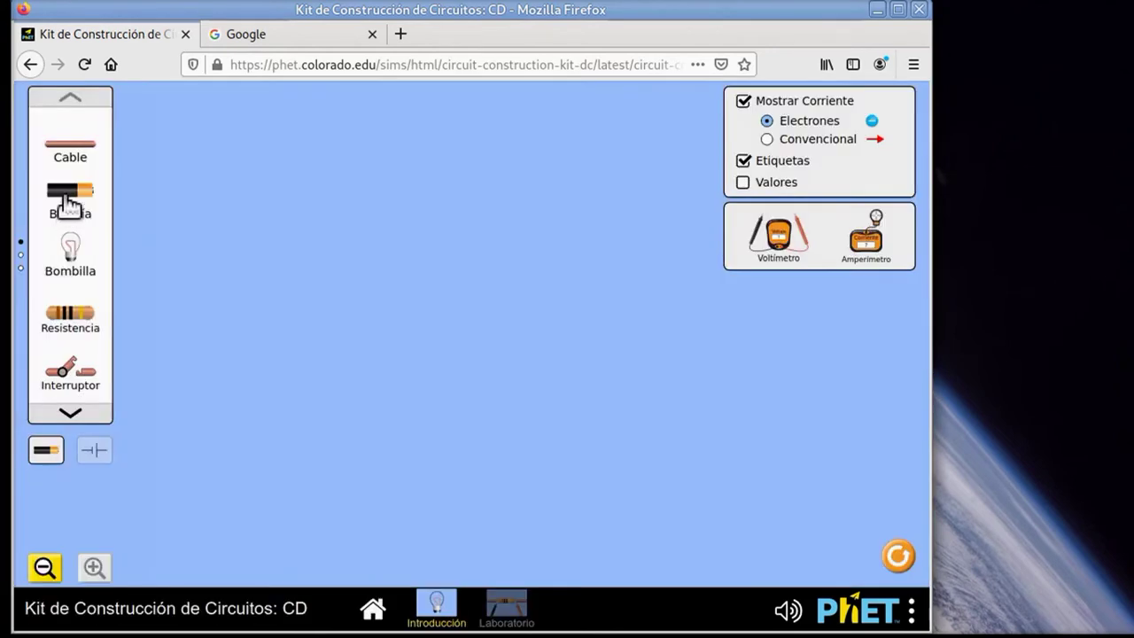
- Build a closed rectangular circuit from a battery on the lower side, a bulb at the upper-left corner and connecting wires
{"action": "left_click_drag", "start_coordinate": [68, 200], "coordinate": [370, 545]}
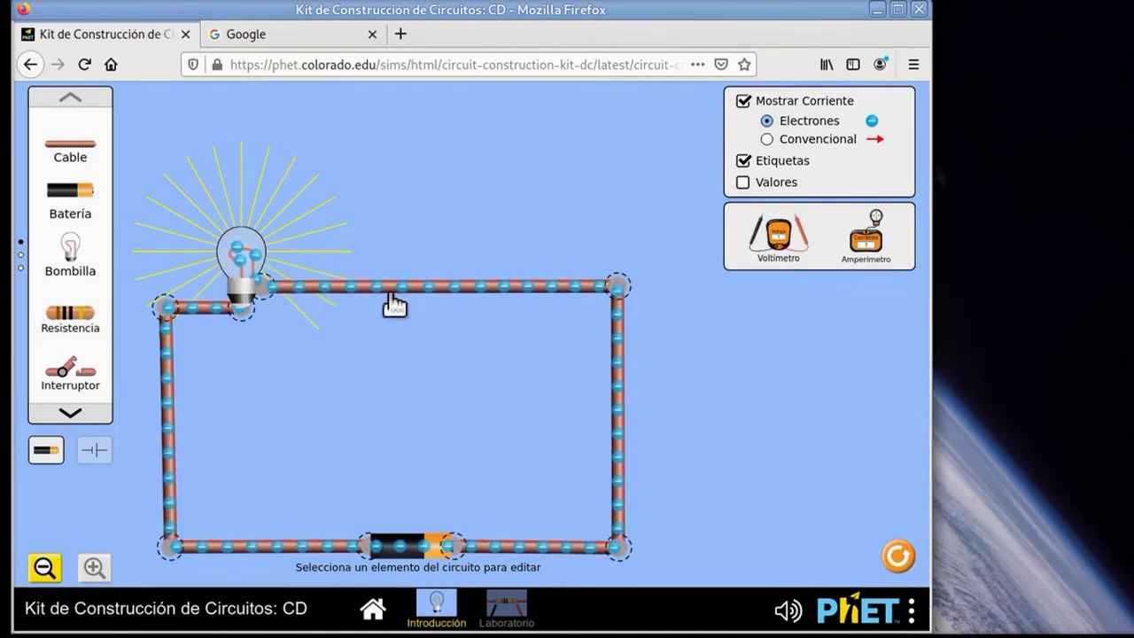
{"action": "left_click_drag", "start_coordinate": [620, 489], "coordinate": [625, 488]}
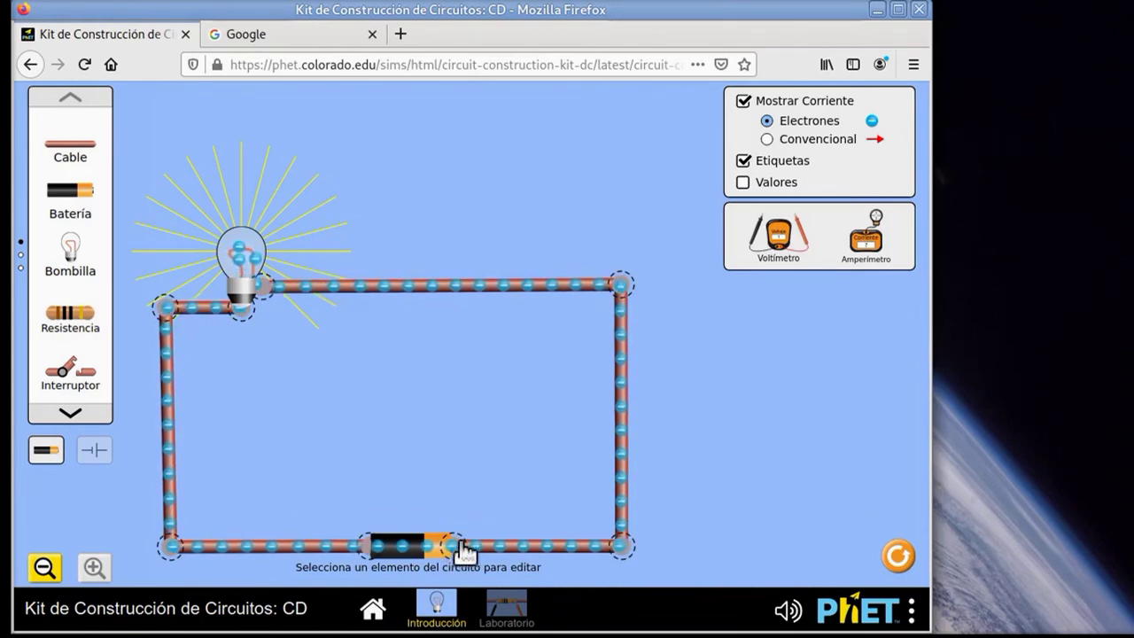
- Set the battery's voltage to 20 volts and display the values of the circuit components
{"action": "left_click", "coordinate": [401, 551]}
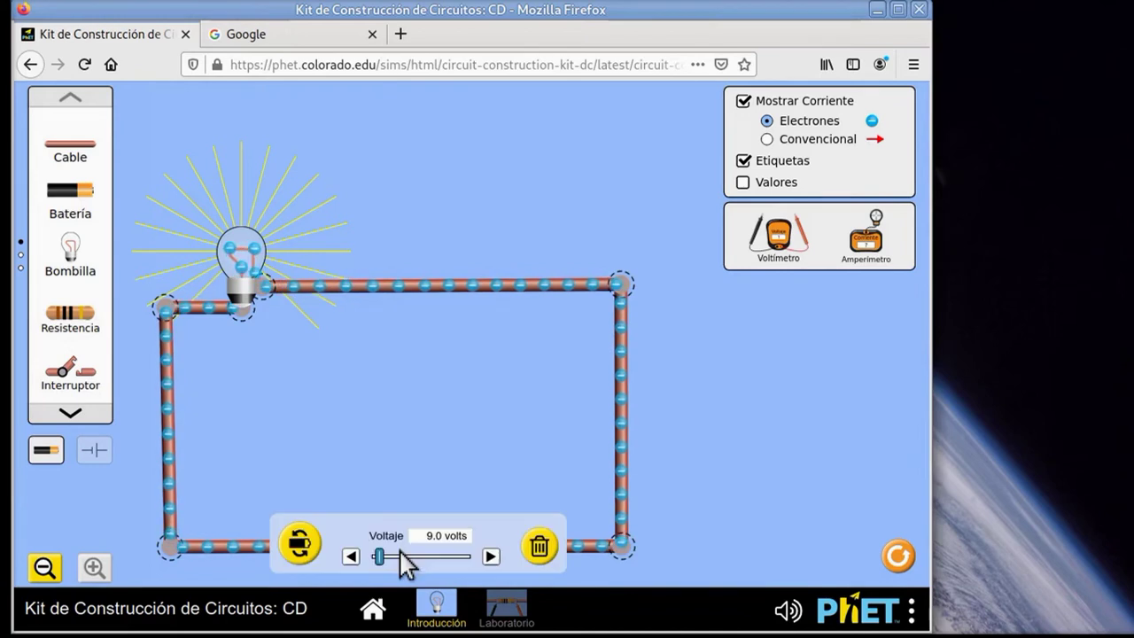
{"action": "left_click_drag", "start_coordinate": [379, 556], "coordinate": [390, 558]}
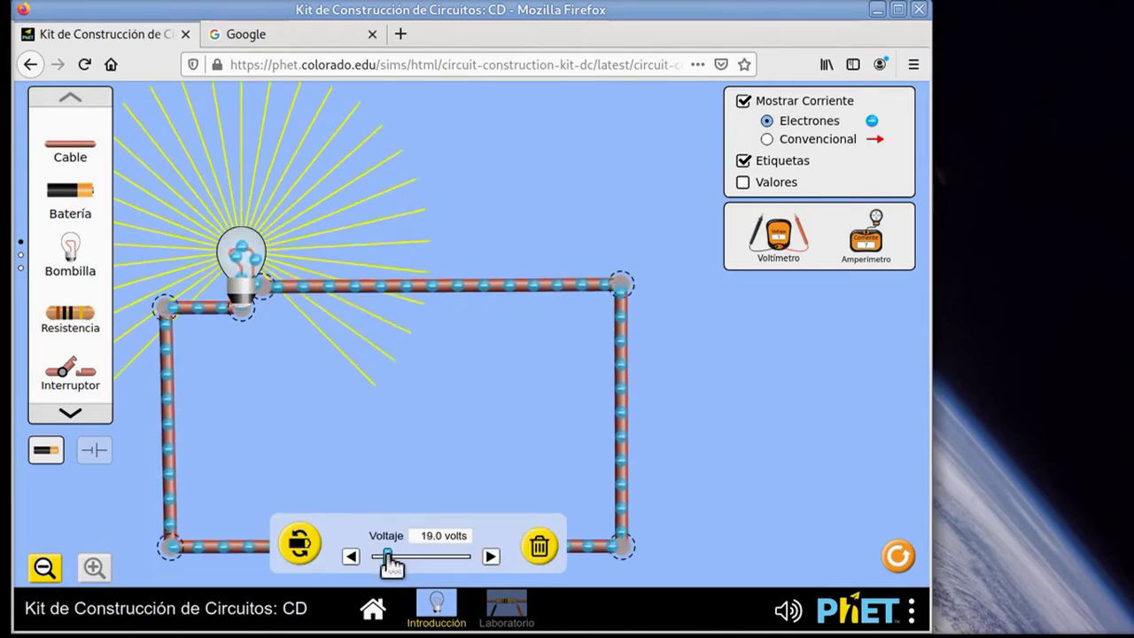
{"action": "left_click", "coordinate": [292, 272]}
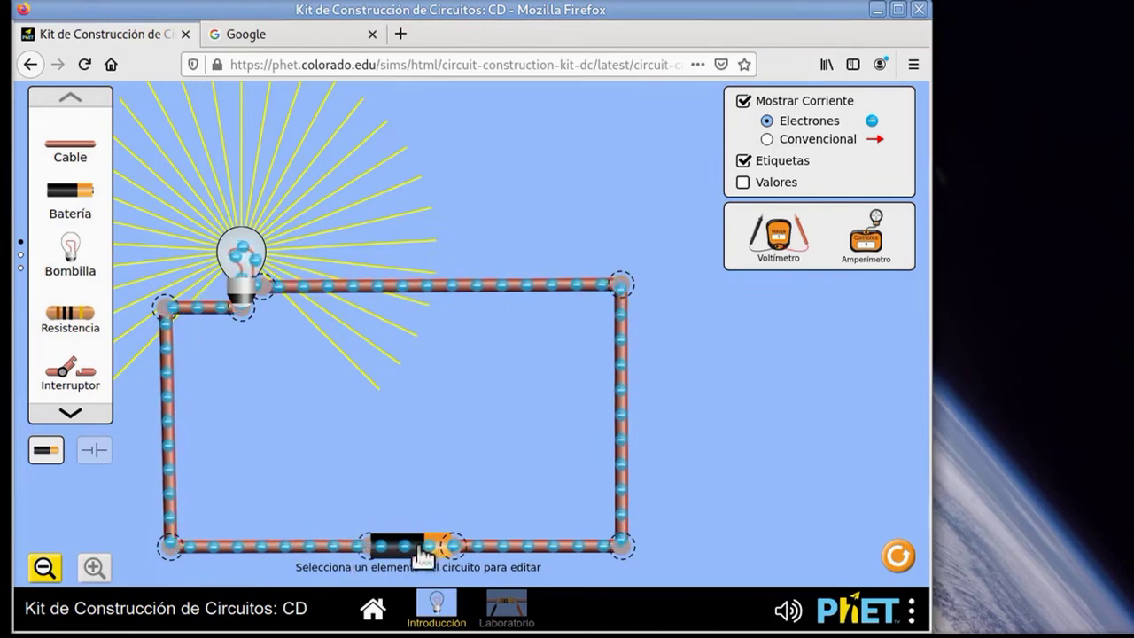
{"action": "left_click", "coordinate": [745, 183]}
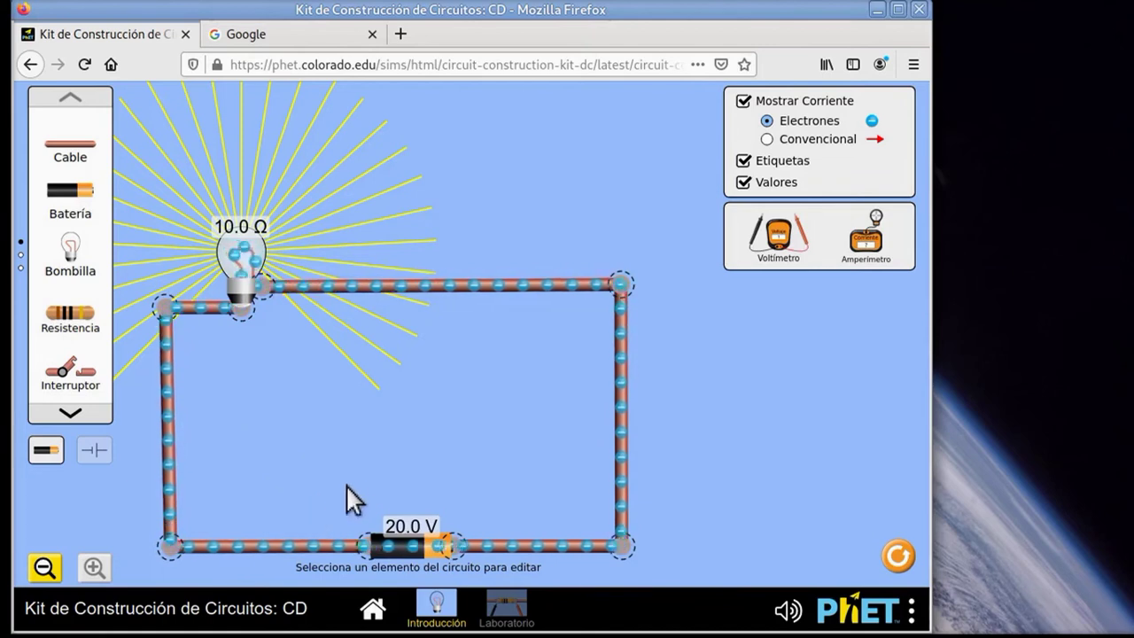
- Bring up the LeyOhm.png image and measure the current along the circuit with an ammeter, leaving its probe on the wire beside the battery
{"action": "left_click", "coordinate": [355, 636]}
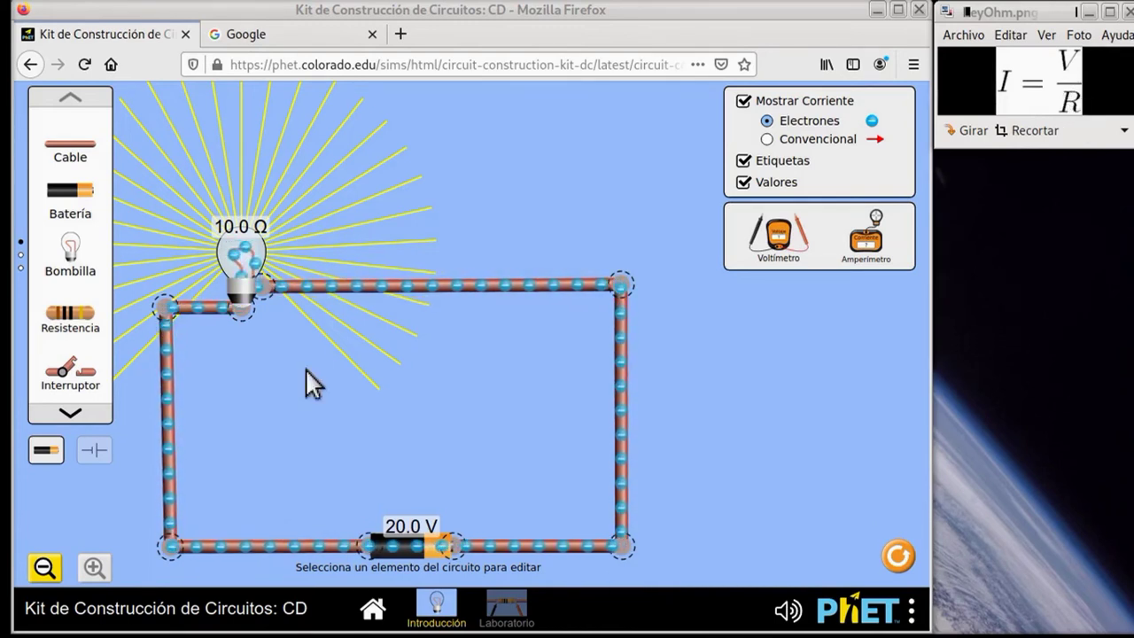
{"action": "left_click_drag", "start_coordinate": [870, 255], "coordinate": [378, 441]}
{"action": "left_click_drag", "start_coordinate": [408, 403], "coordinate": [655, 412]}
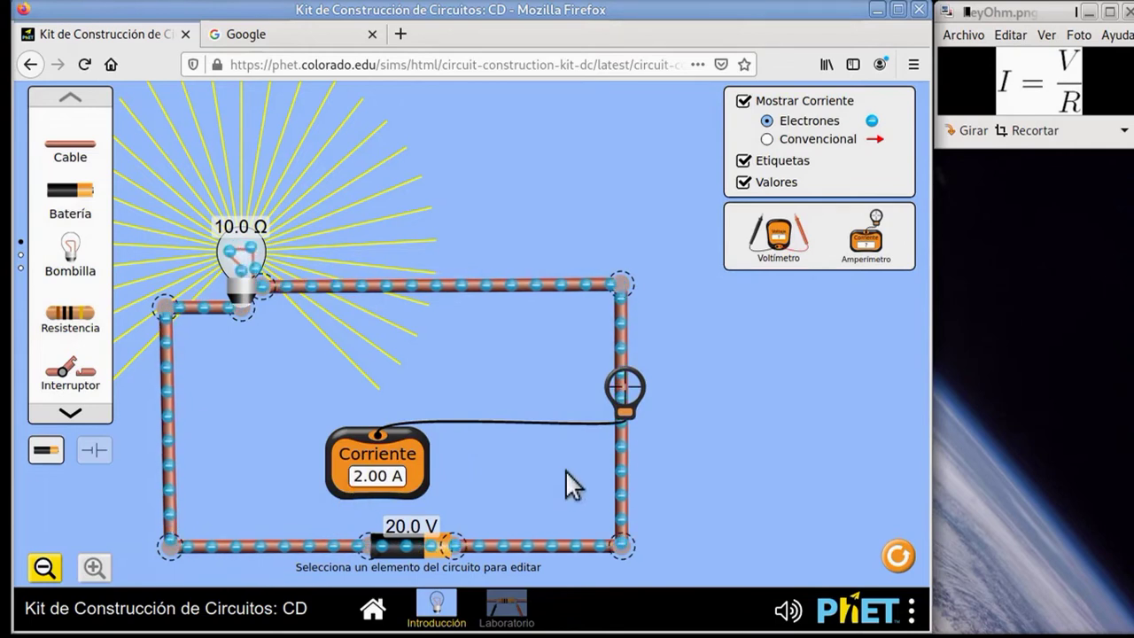
{"action": "left_click_drag", "start_coordinate": [627, 416], "coordinate": [318, 326]}
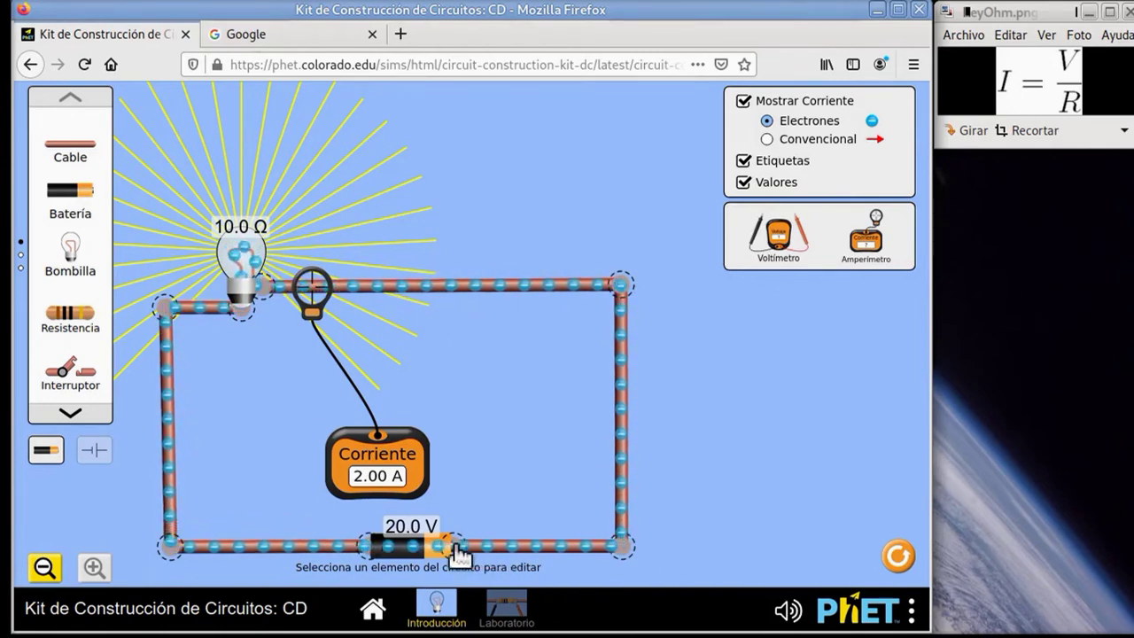
{"action": "left_click_drag", "start_coordinate": [420, 466], "coordinate": [891, 239]}
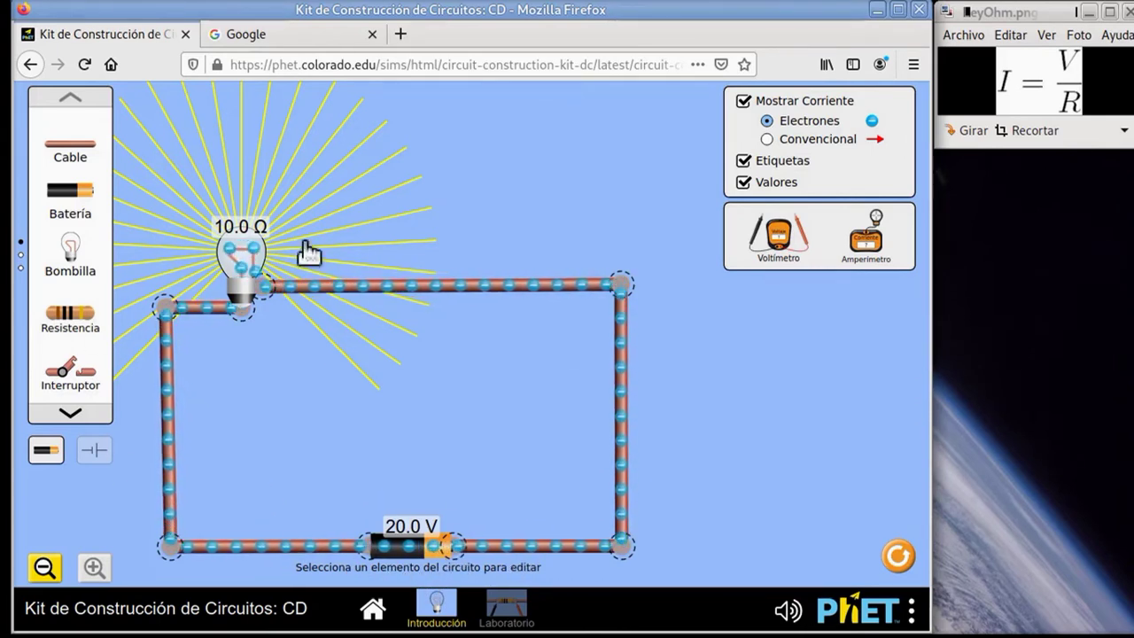
{"action": "left_click_drag", "start_coordinate": [865, 235], "coordinate": [457, 567]}
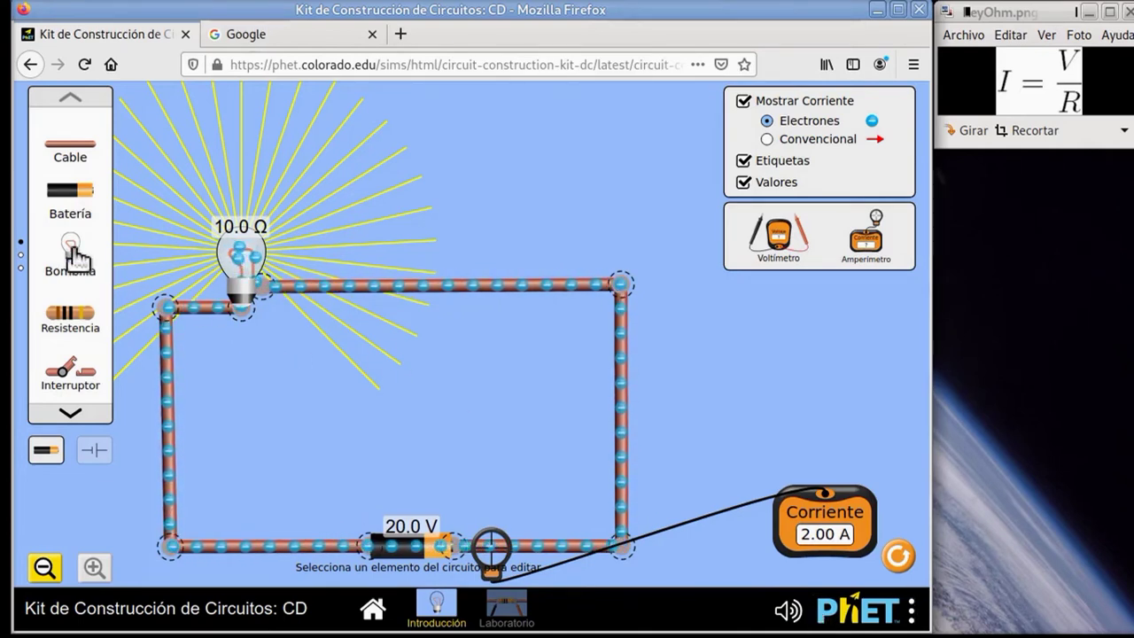
- Insert a second bulb in series in the circuit's upper branch, replacing the long wire with two connecting wires
{"action": "left_click_drag", "start_coordinate": [76, 255], "coordinate": [484, 312]}
{"action": "left_click_drag", "start_coordinate": [485, 311], "coordinate": [491, 304]}
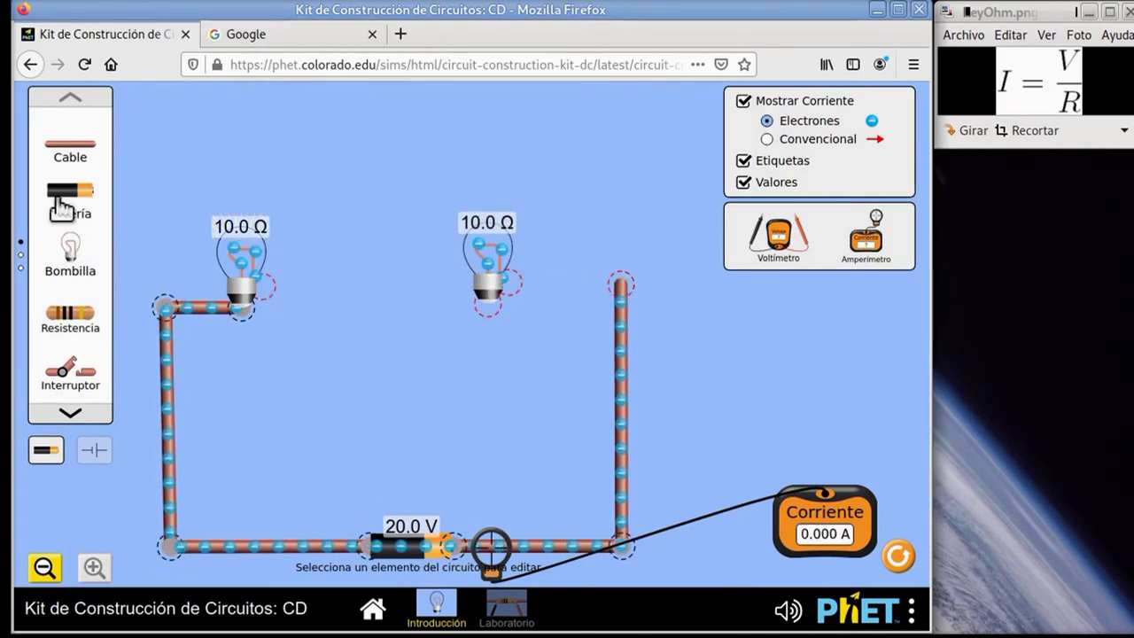
{"action": "left_click_drag", "start_coordinate": [131, 192], "coordinate": [486, 315]}
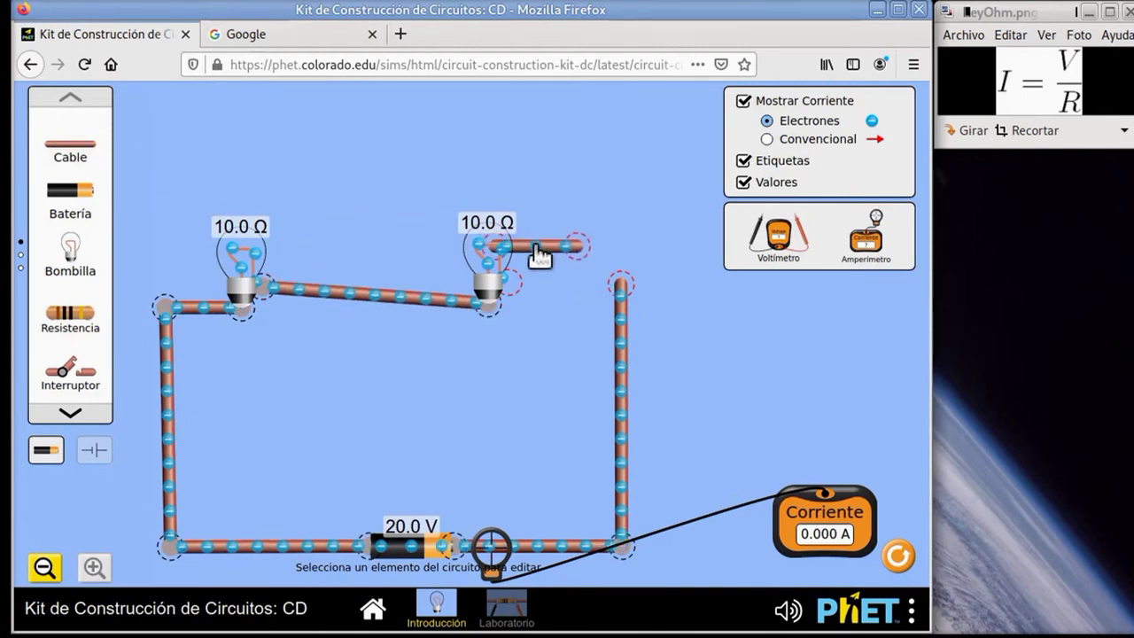
{"action": "left_click_drag", "start_coordinate": [567, 294], "coordinate": [564, 298]}
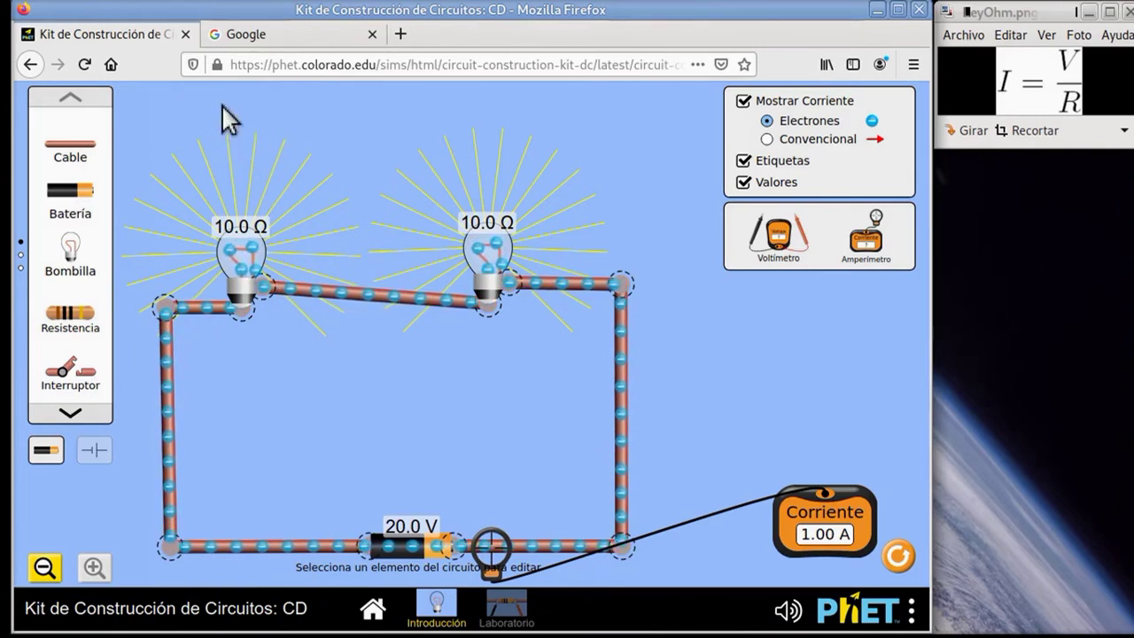
- Cut the junction under the second bulb and connect the first bulb's wire directly to the circuit's upper-right corner
{"action": "left_click", "coordinate": [490, 305]}
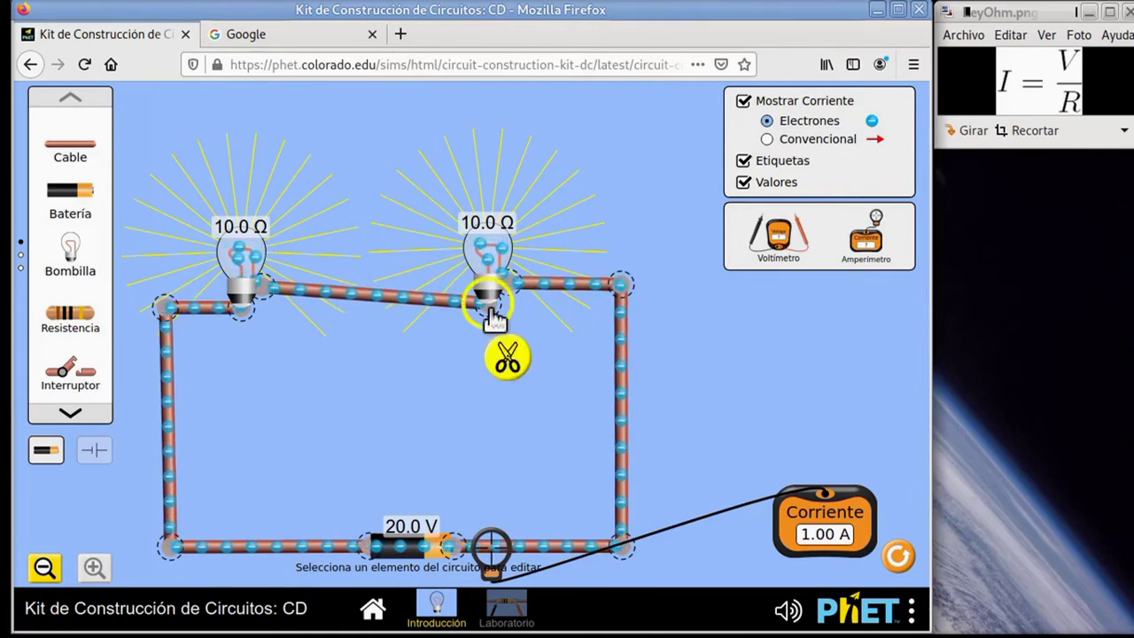
{"action": "left_click", "coordinate": [508, 358]}
{"action": "left_click_drag", "start_coordinate": [567, 328], "coordinate": [616, 302]}
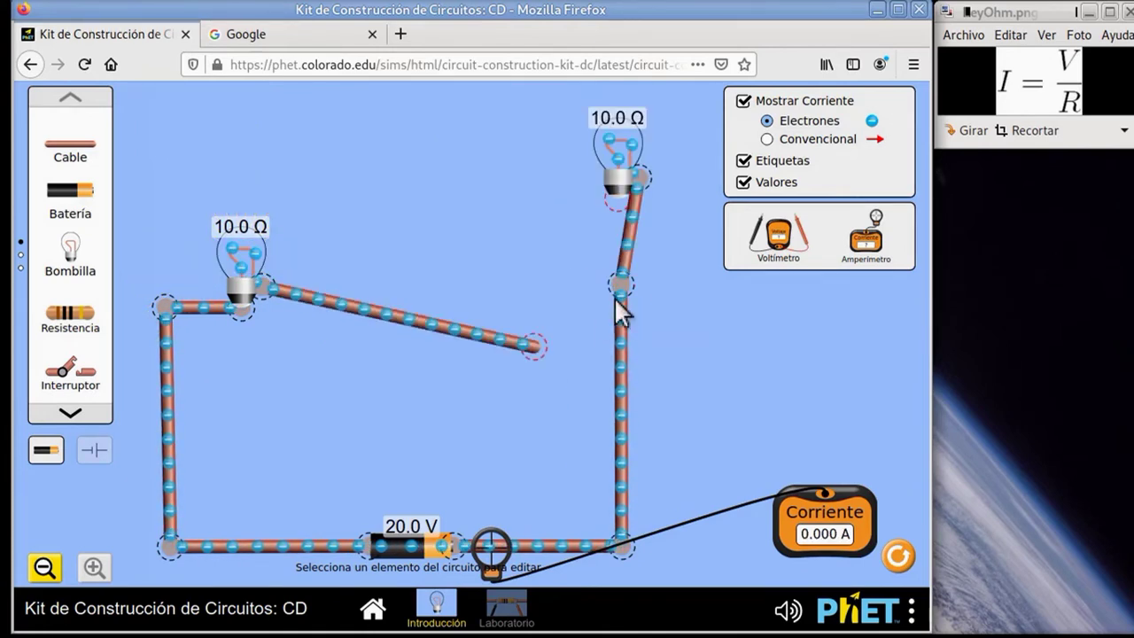
{"action": "left_click_drag", "start_coordinate": [534, 345], "coordinate": [621, 287]}
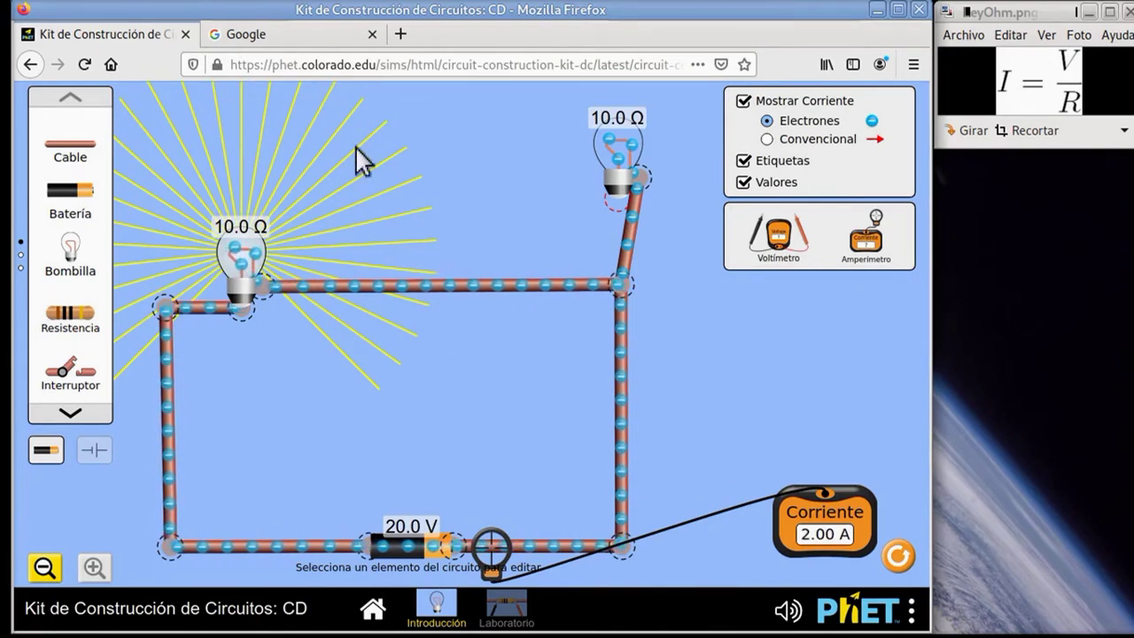
- Separate the upper-right junction, reconnect the second bulb in series with the first, and level the upper branch
{"action": "left_click", "coordinate": [622, 287]}
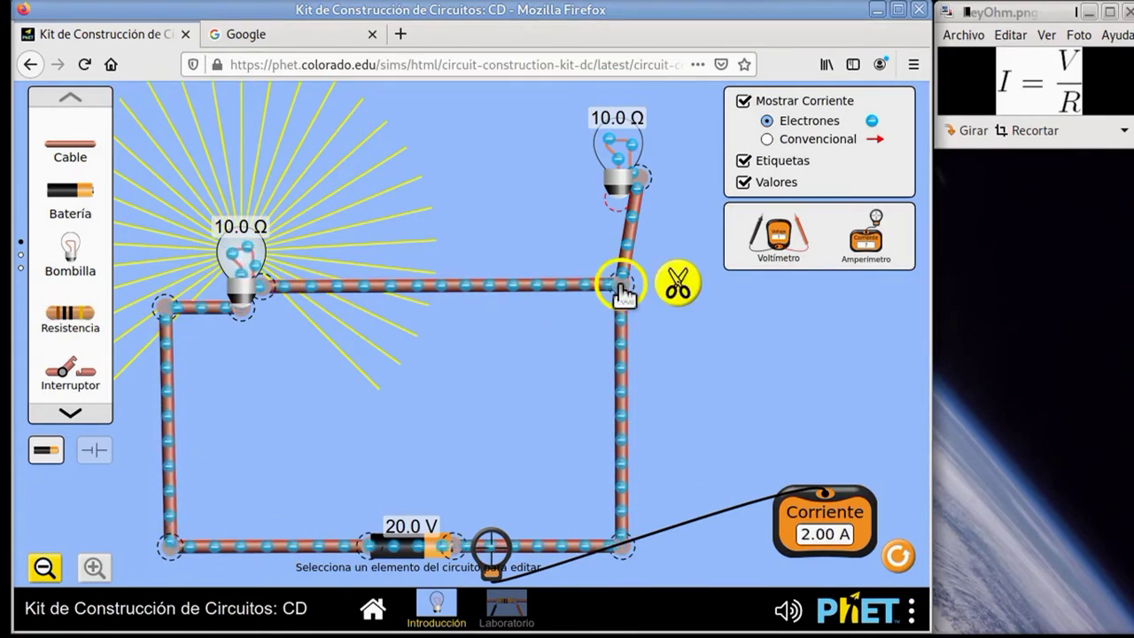
{"action": "left_click", "coordinate": [678, 286]}
{"action": "left_click_drag", "start_coordinate": [597, 304], "coordinate": [620, 203]}
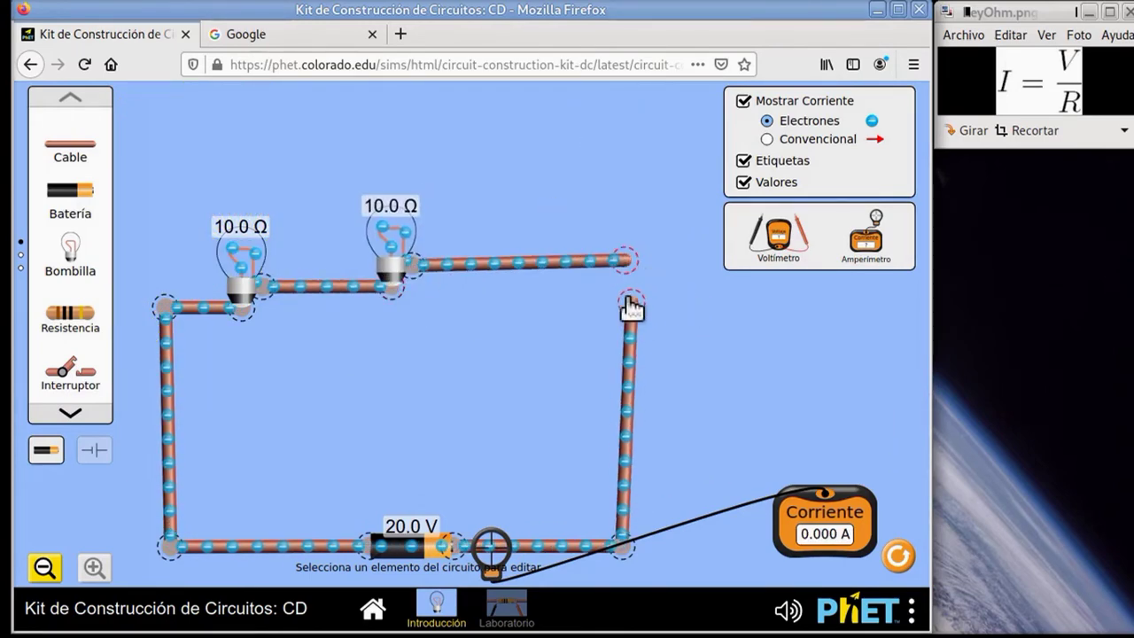
{"action": "left_click_drag", "start_coordinate": [631, 306], "coordinate": [625, 263]}
{"action": "left_click_drag", "start_coordinate": [397, 275], "coordinate": [486, 277]}
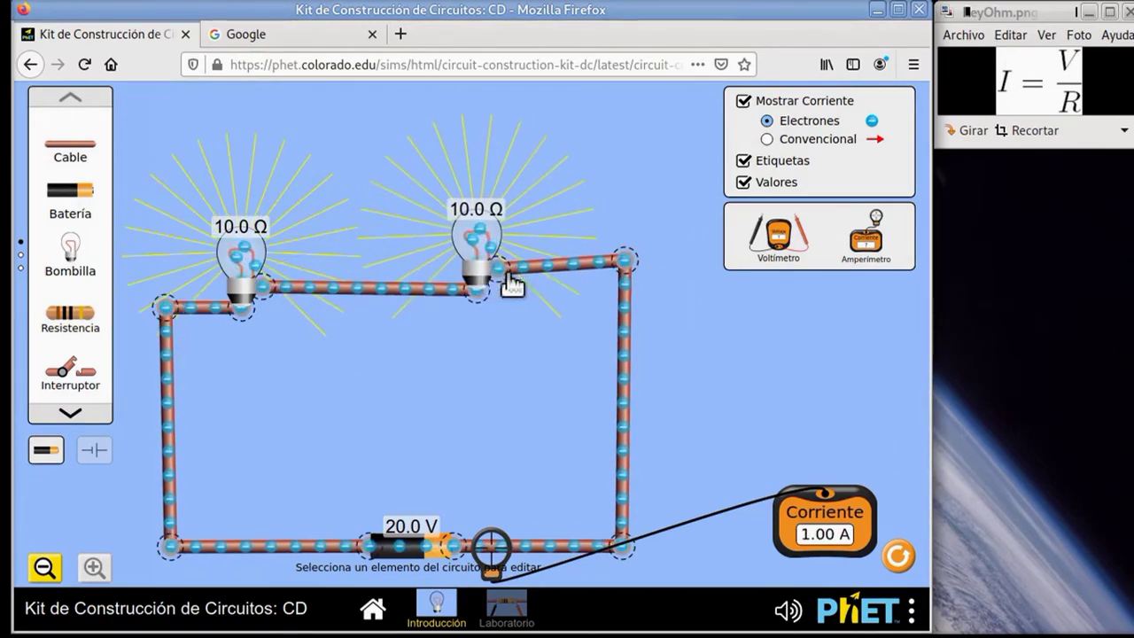
{"action": "left_click", "coordinate": [624, 275]}
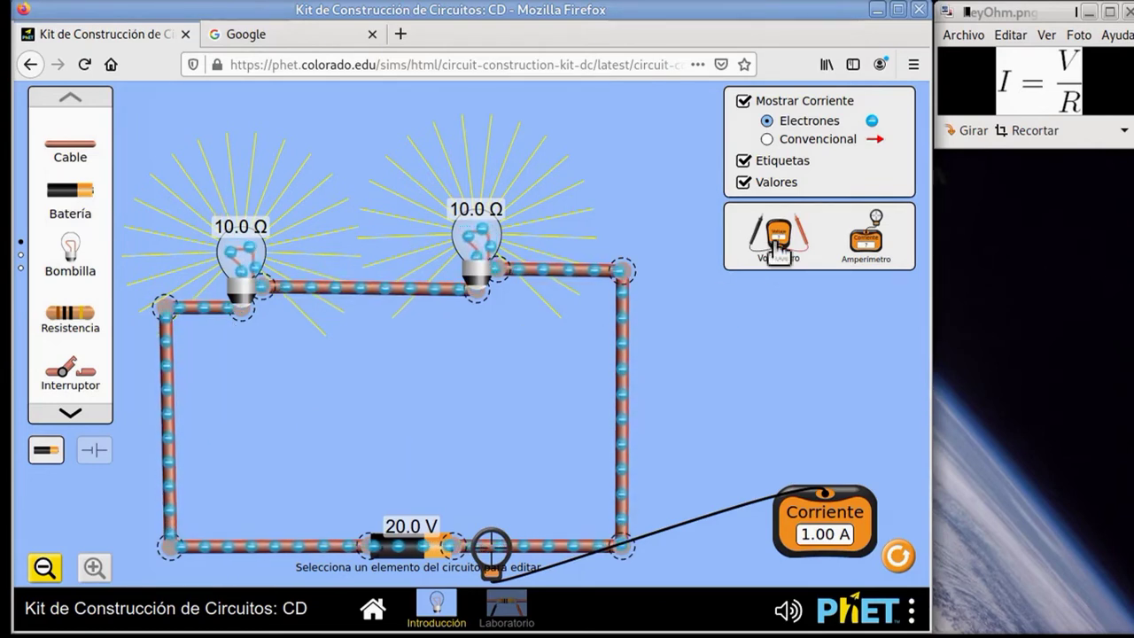
- Connect one voltmeter across the terminals of each of the two bulbs
{"action": "left_click_drag", "start_coordinate": [777, 251], "coordinate": [233, 434]}
{"action": "left_click_drag", "start_coordinate": [324, 423], "coordinate": [298, 362]}
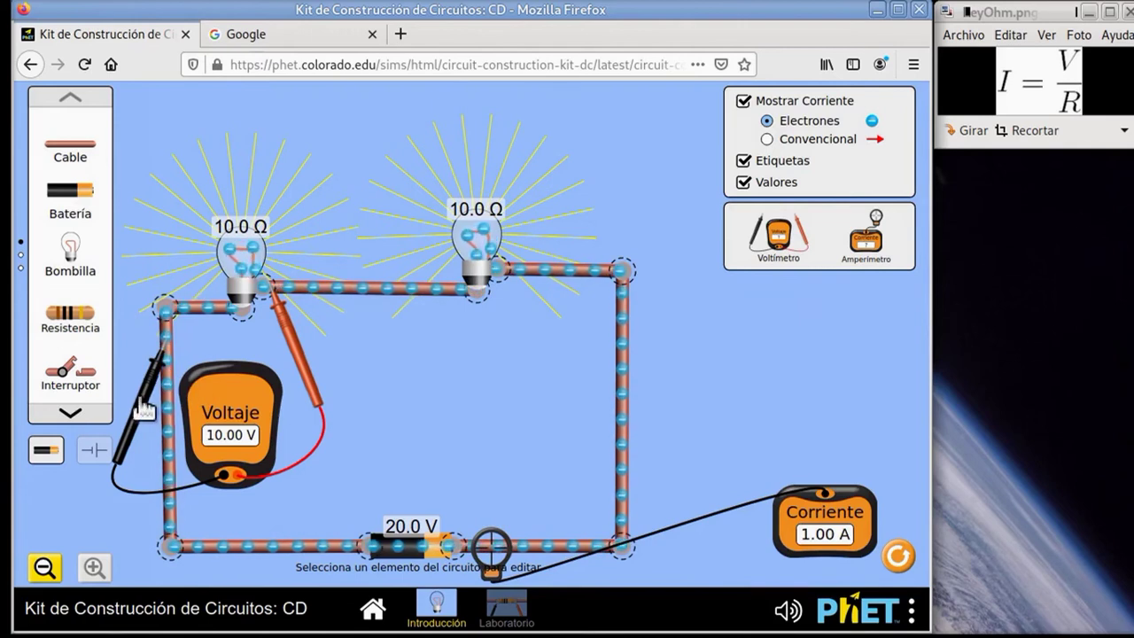
{"action": "left_click_drag", "start_coordinate": [168, 443], "coordinate": [269, 407]}
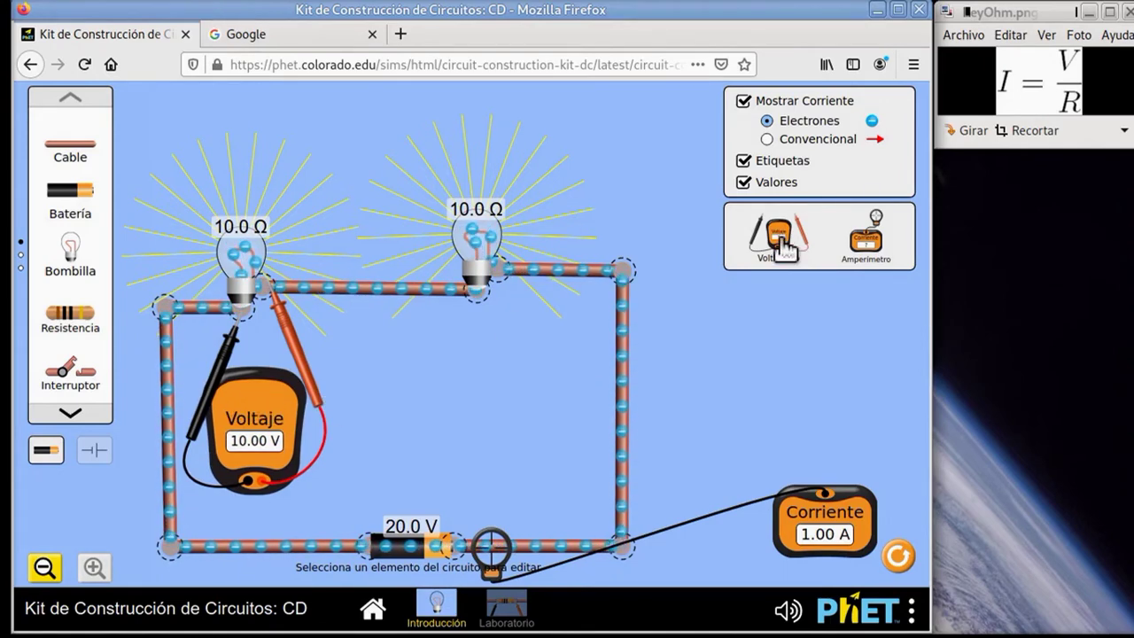
{"action": "left_click_drag", "start_coordinate": [780, 250], "coordinate": [526, 387]}
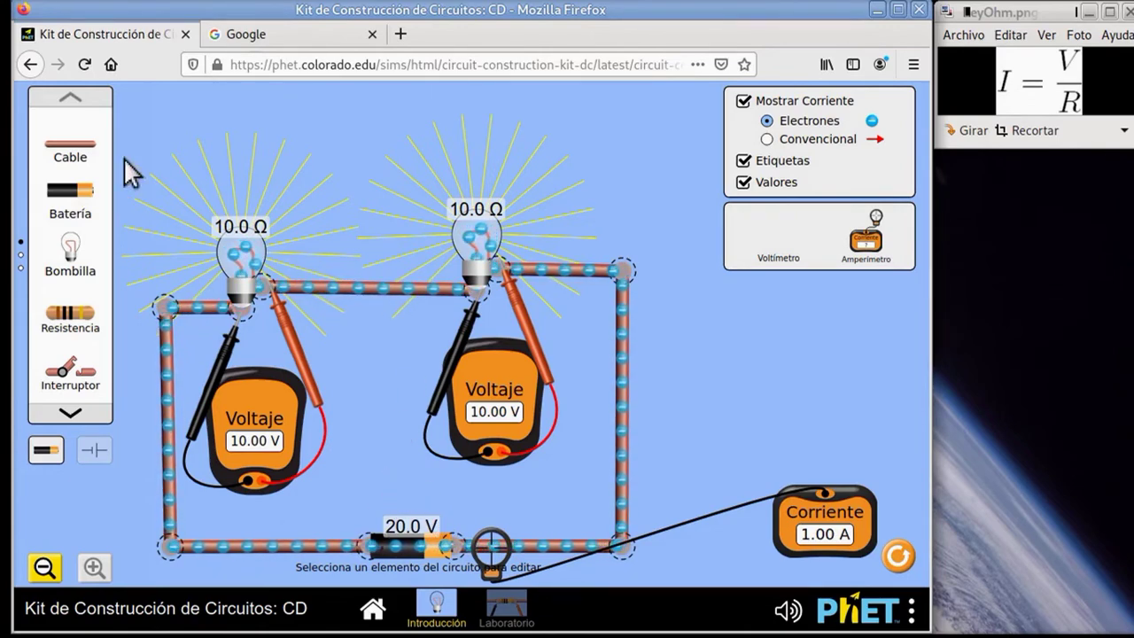
- Bypass the second bulb with a wire from the first bulb to the upper-right corner, and remove that wire again
{"action": "left_click_drag", "start_coordinate": [51, 144], "coordinate": [247, 242]}
{"action": "left_click_drag", "start_coordinate": [312, 278], "coordinate": [623, 273]}
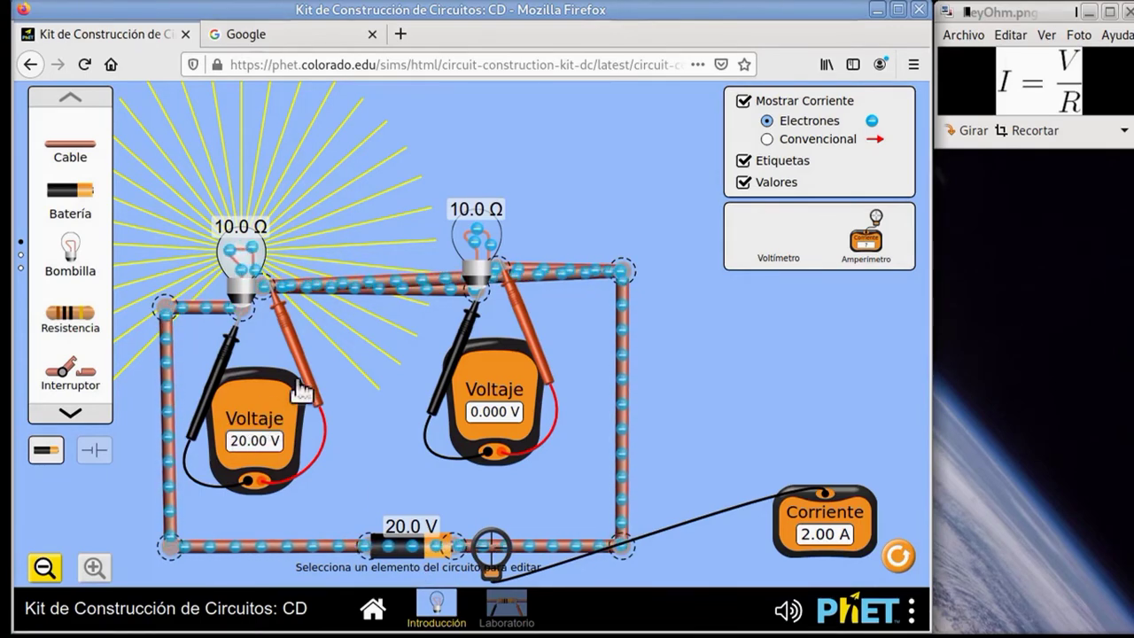
{"action": "left_click", "coordinate": [432, 287]}
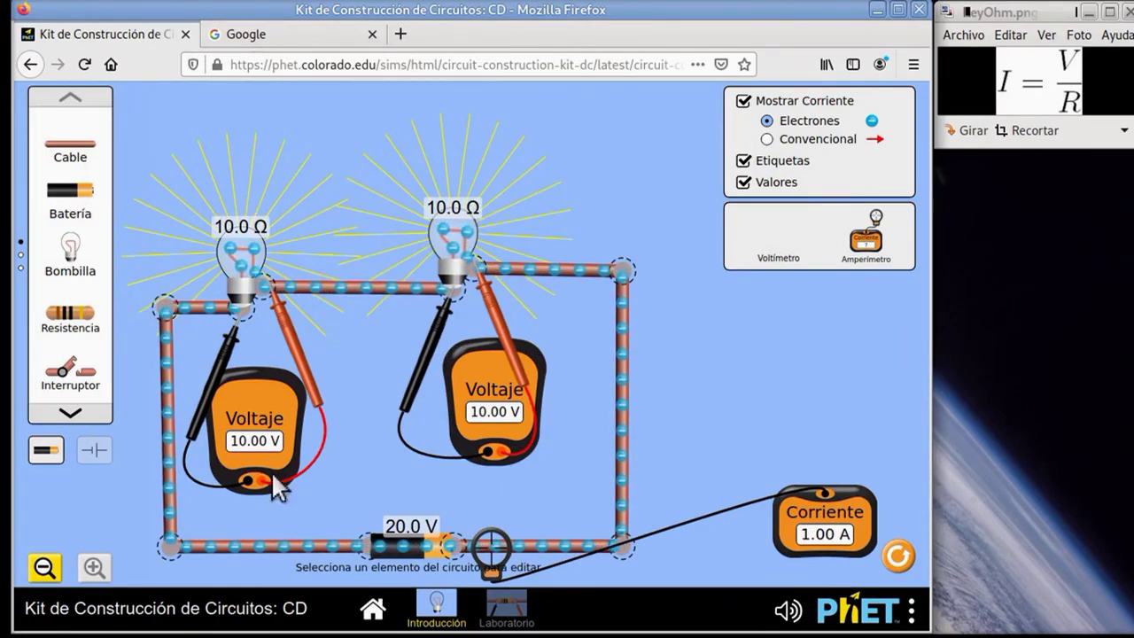
- Bring up the Serie_Vt.png and Serie_It.png formula images beside the simulation, keeping the ammeter probe on the wire next to the battery
{"action": "left_click", "coordinate": [133, 635]}
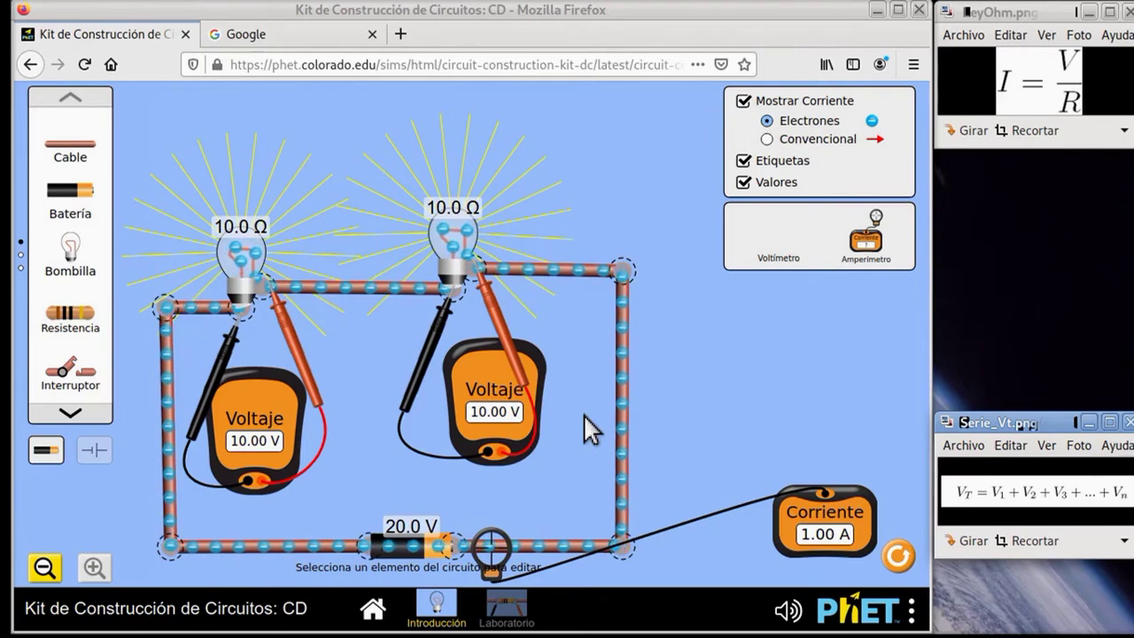
{"action": "mouse_move", "coordinate": [494, 578]}
{"action": "left_mouse_down"}
{"action": "mouse_move", "coordinate": [296, 572]}
{"action": "mouse_move", "coordinate": [201, 342]}
{"action": "mouse_move", "coordinate": [501, 319]}
{"action": "mouse_move", "coordinate": [627, 328]}
{"action": "mouse_move", "coordinate": [620, 526]}
{"action": "mouse_move", "coordinate": [577, 588]}
{"action": "mouse_move", "coordinate": [483, 577]}
{"action": "left_mouse_up"}
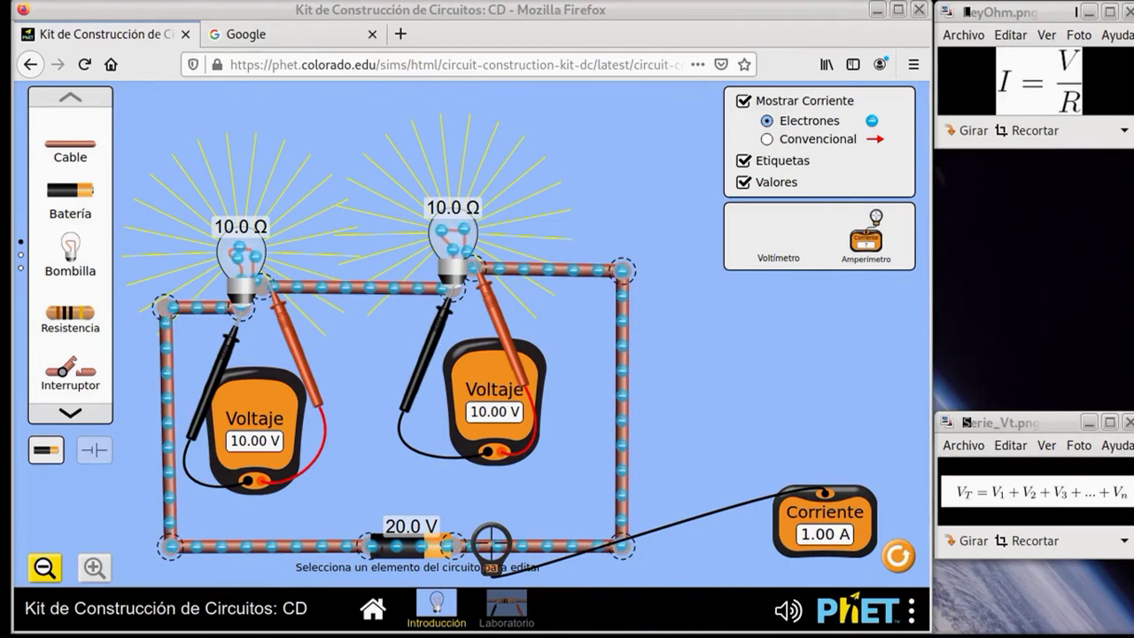
{"action": "key", "text": "alt+Tab"}
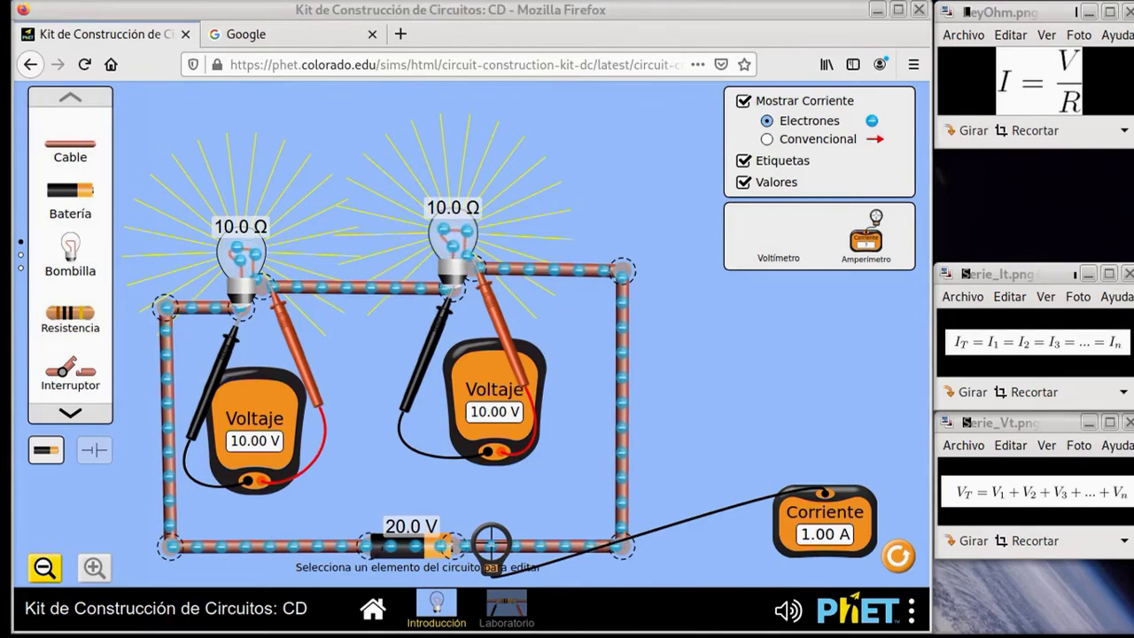
- Bring up the Serie_Rt.png formula image beside the simulation
{"action": "key", "text": "alt+Tab"}
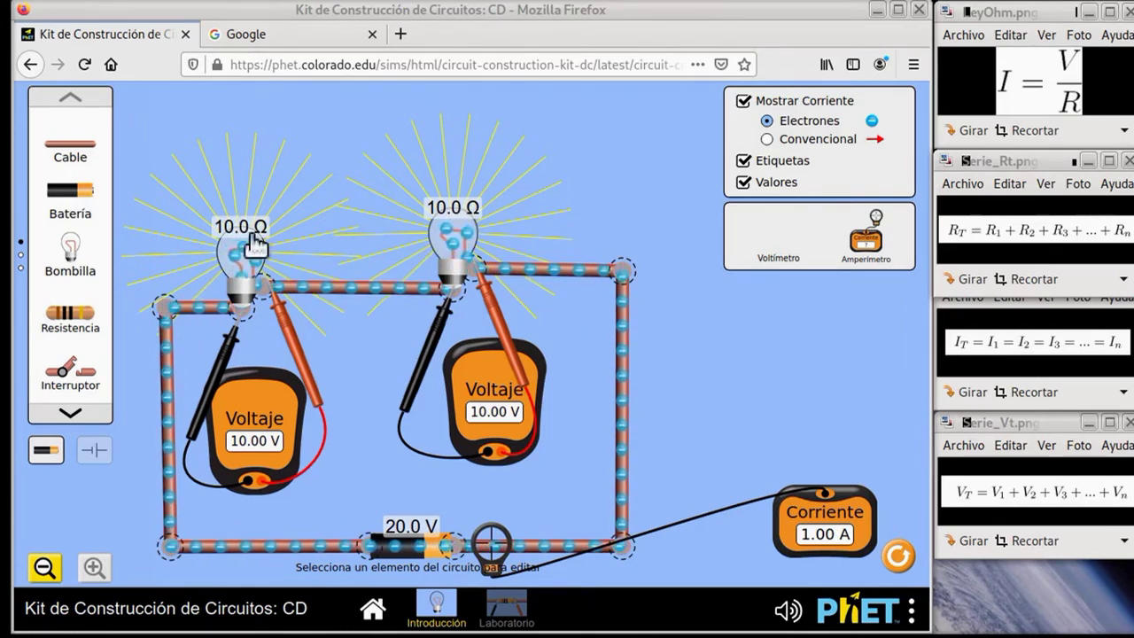
- Connect an upper branch with a single 10 Ω bulb across the battery in place of the two series bulbs and adjust its resistance
{"action": "left_click_drag", "start_coordinate": [79, 253], "coordinate": [349, 228]}
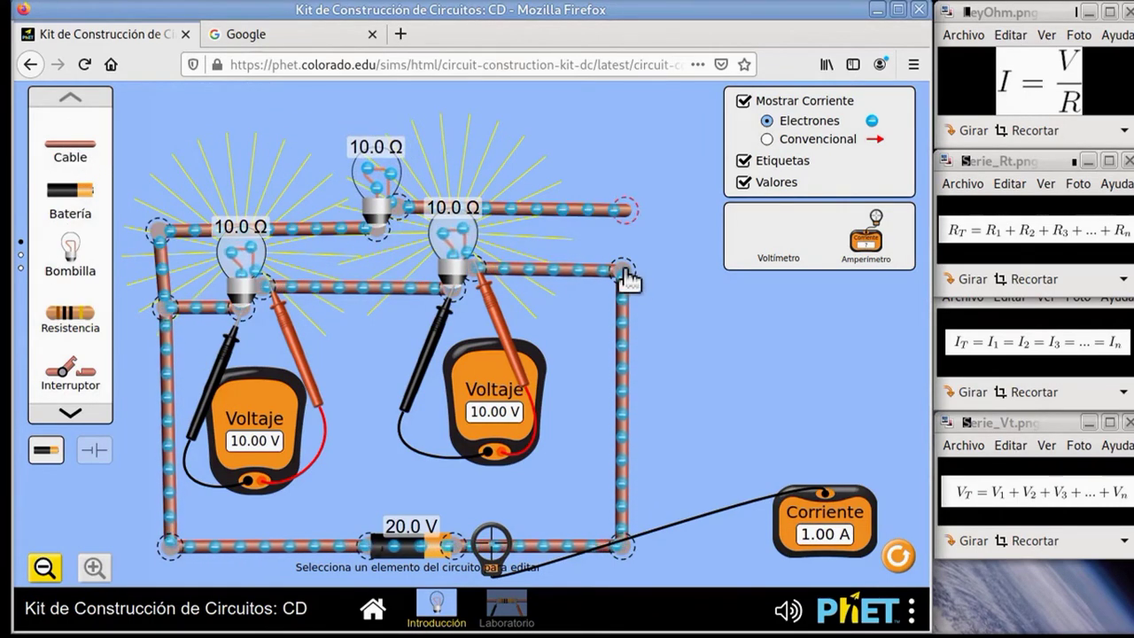
{"action": "left_click", "coordinate": [625, 272]}
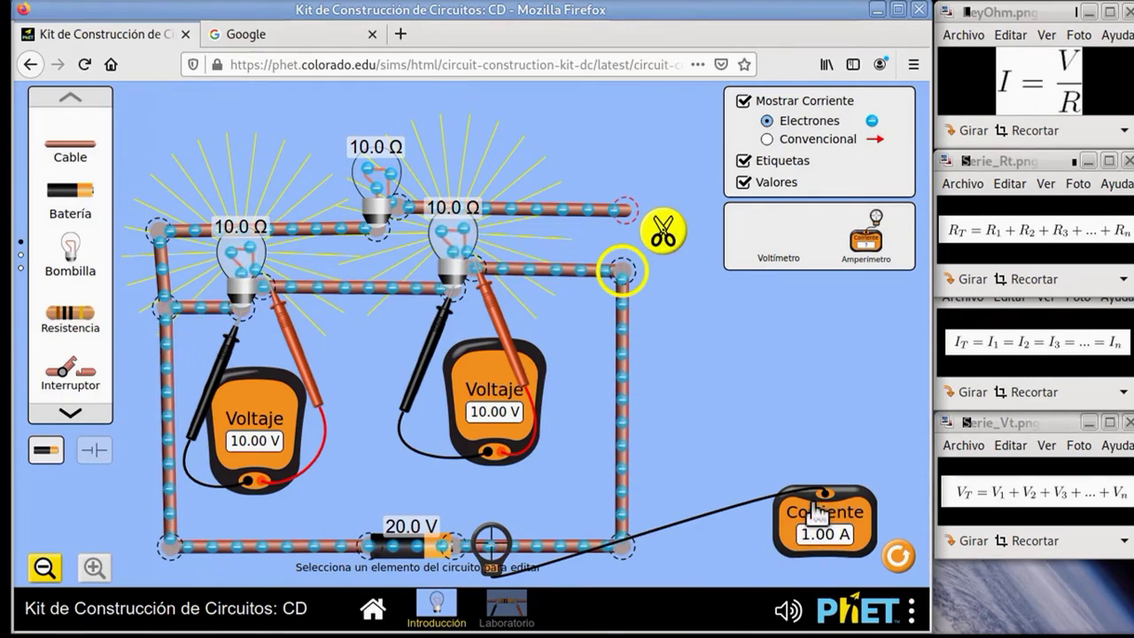
{"action": "left_click", "coordinate": [663, 231]}
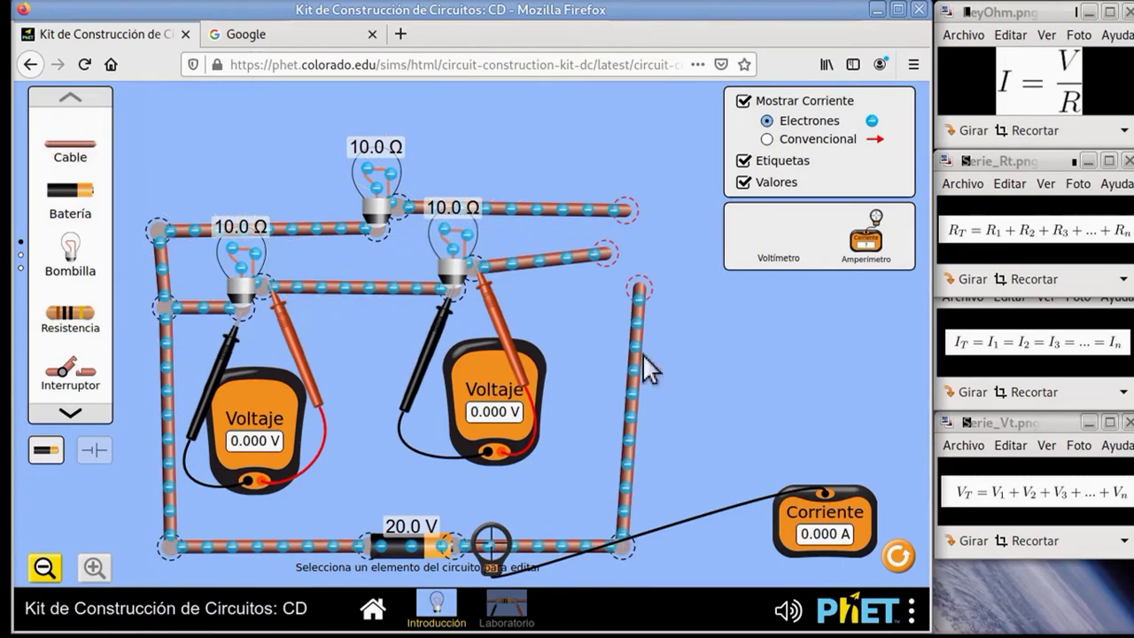
{"action": "left_click_drag", "start_coordinate": [641, 293], "coordinate": [634, 224]}
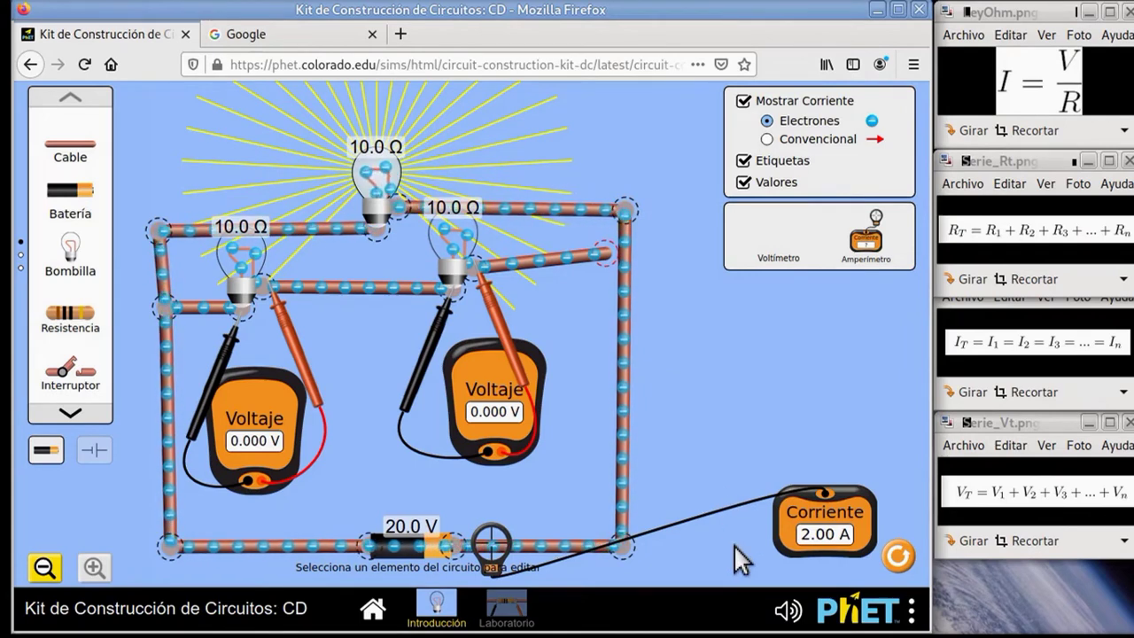
{"action": "left_click", "coordinate": [386, 173]}
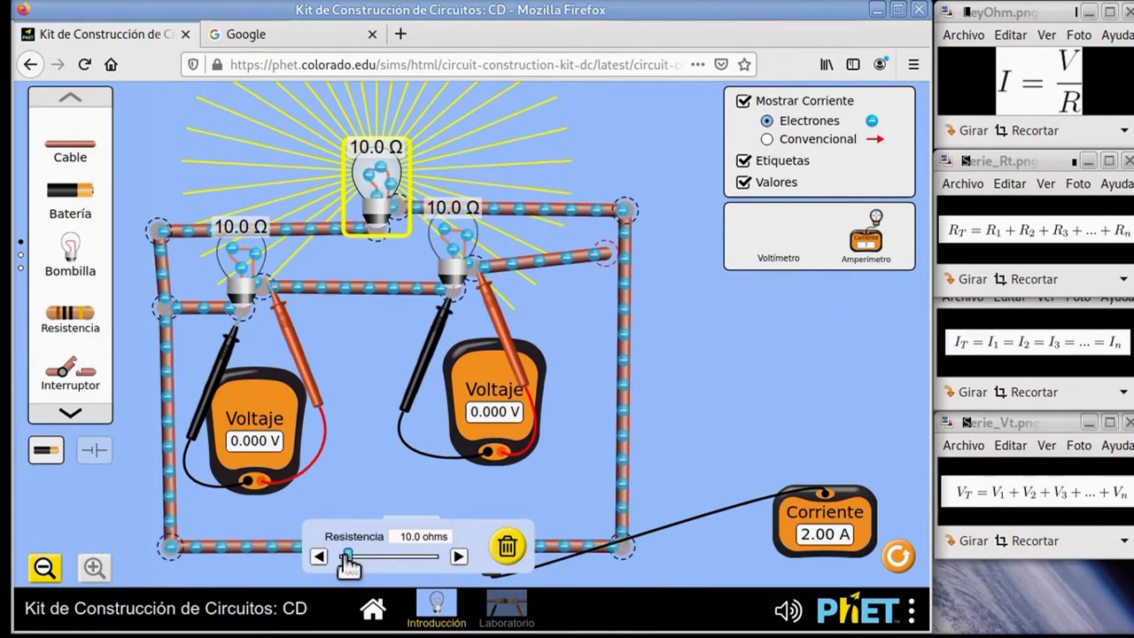
{"action": "left_click_drag", "start_coordinate": [348, 556], "coordinate": [356, 556]}
{"action": "left_click", "coordinate": [660, 382]}
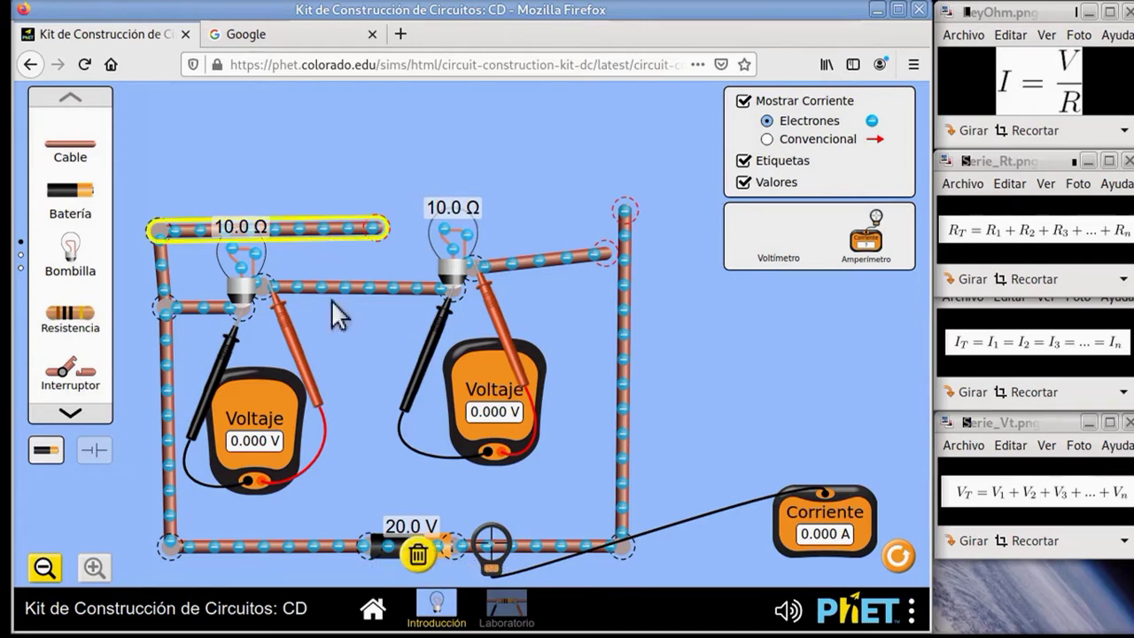
- Remove the remains of the upper single-bulb branch and reconnect the two series bulbs to the circuit's right vertical wire
{"action": "left_click", "coordinate": [419, 556]}
{"action": "left_click_drag", "start_coordinate": [624, 210], "coordinate": [625, 267]}
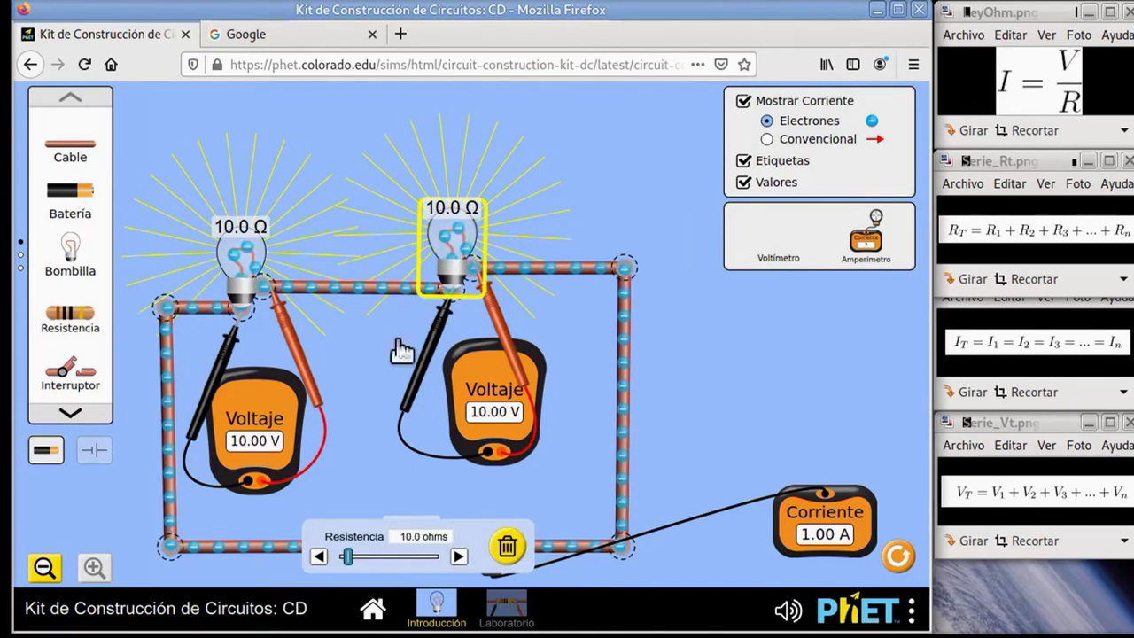
- Set the second series bulb's resistance to 5.0 ohms
{"action": "left_click_drag", "start_coordinate": [350, 567], "coordinate": [346, 567]}
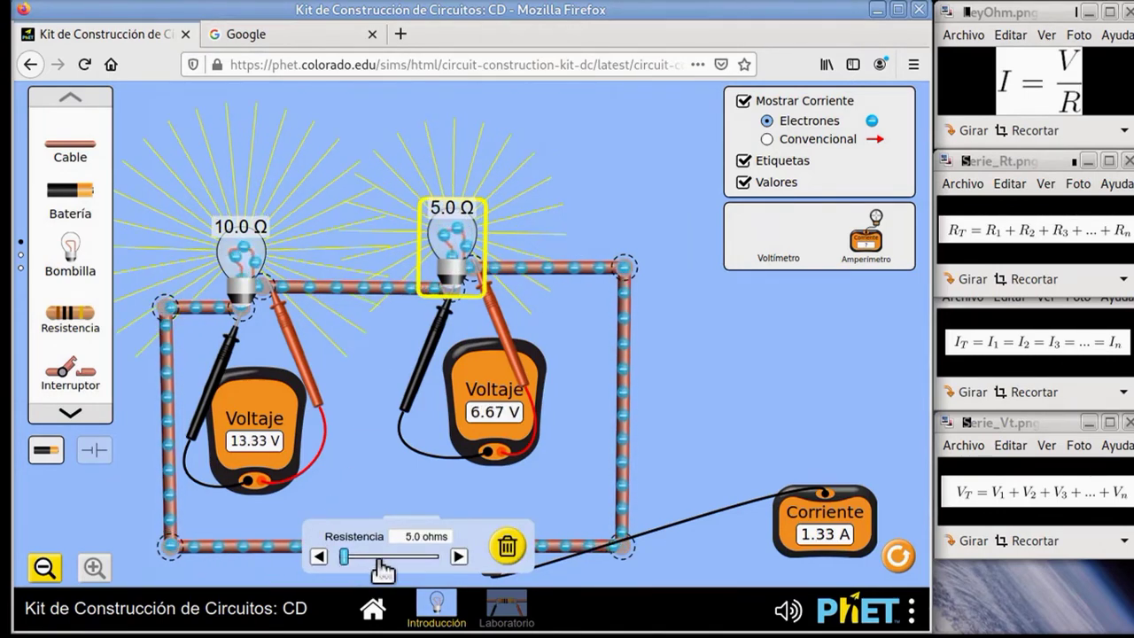
{"action": "left_click", "coordinate": [715, 391]}
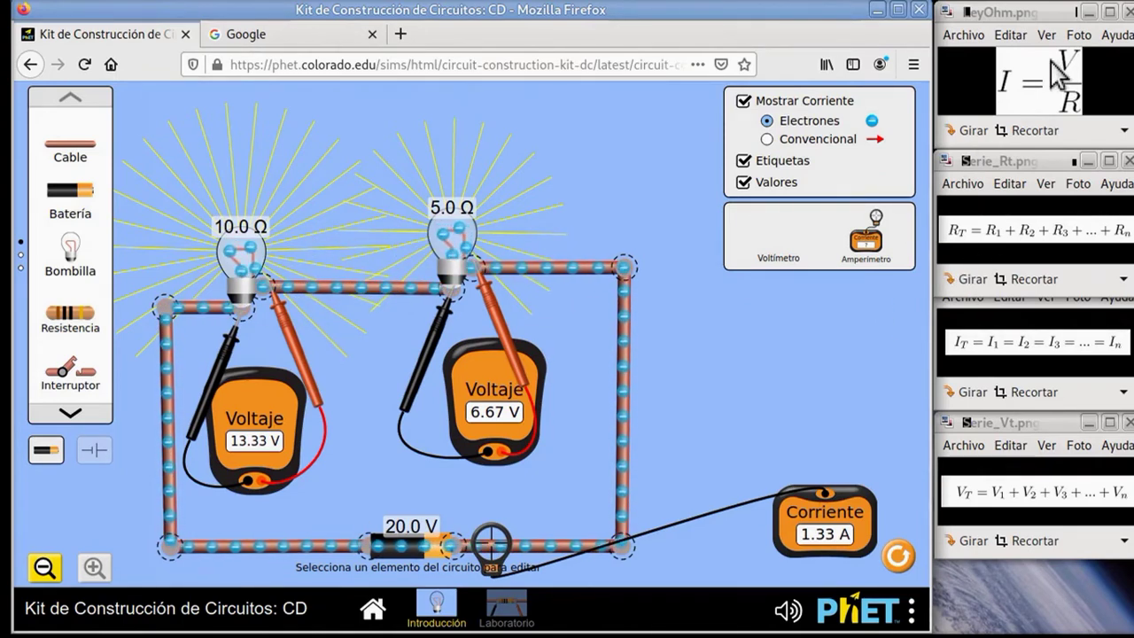
- Calculate 20 ÷ 15 in Google's calculator and compare the result with the simulation's ammeter
{"action": "left_click", "coordinate": [208, 36]}
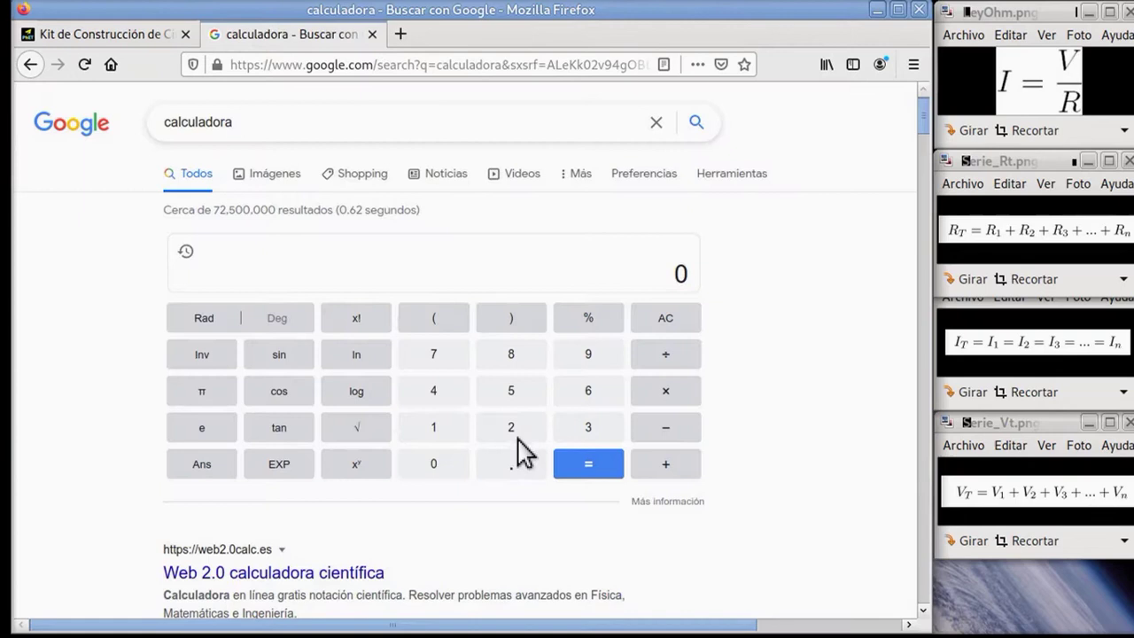
{"action": "left_click", "coordinate": [665, 358]}
{"action": "left_click", "coordinate": [505, 395]}
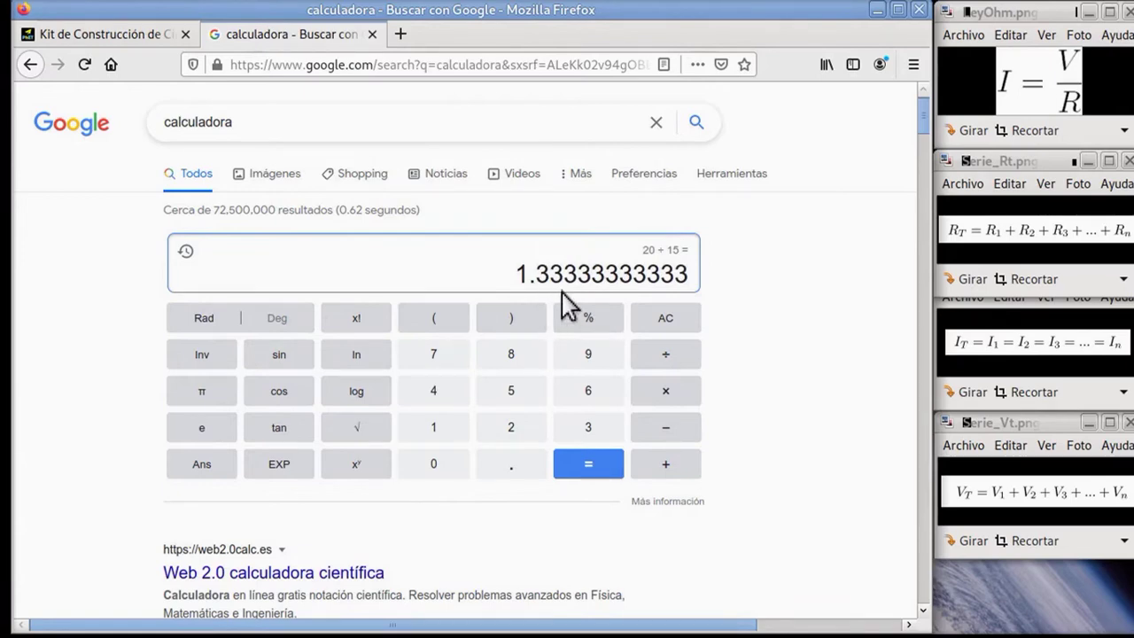
{"action": "left_click", "coordinate": [89, 38]}
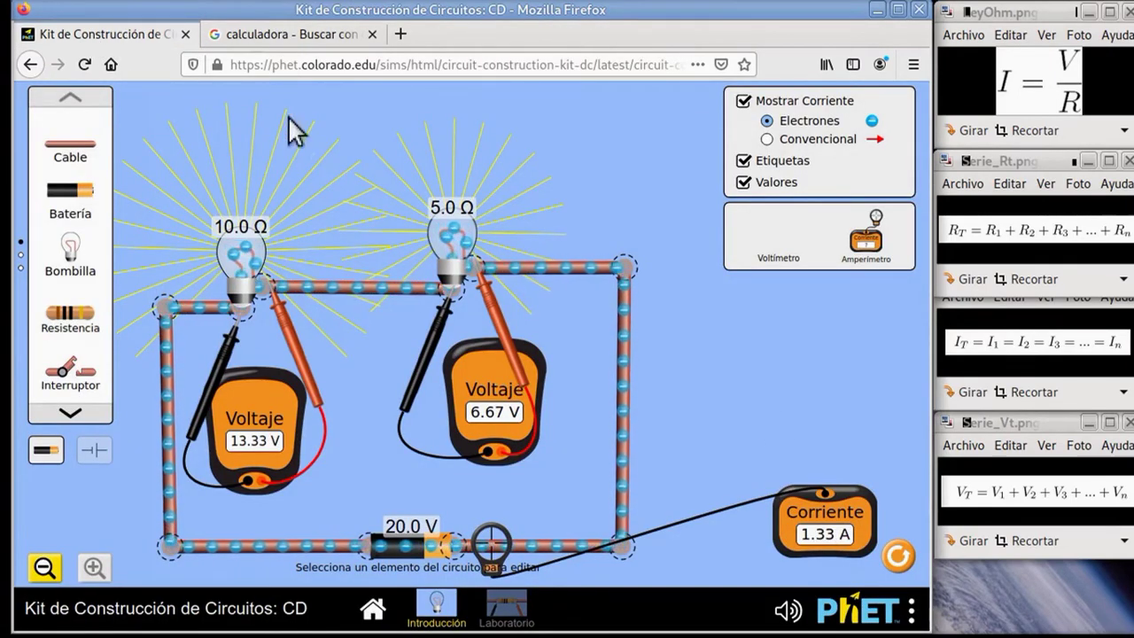
{"action": "left_click", "coordinate": [296, 34]}
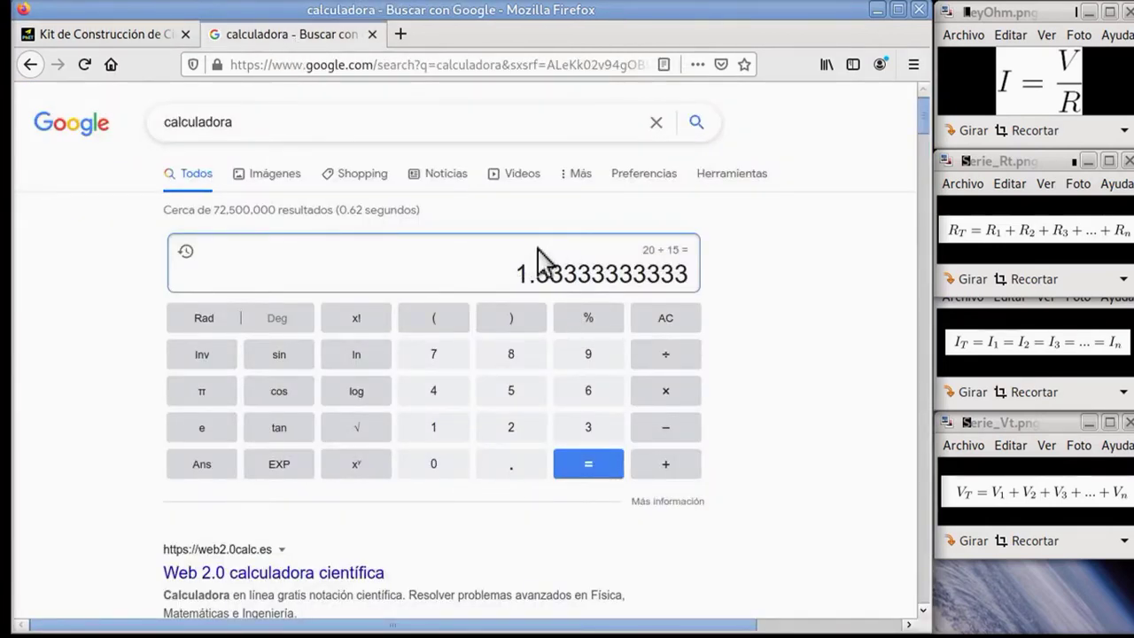
{"action": "left_click", "coordinate": [143, 33]}
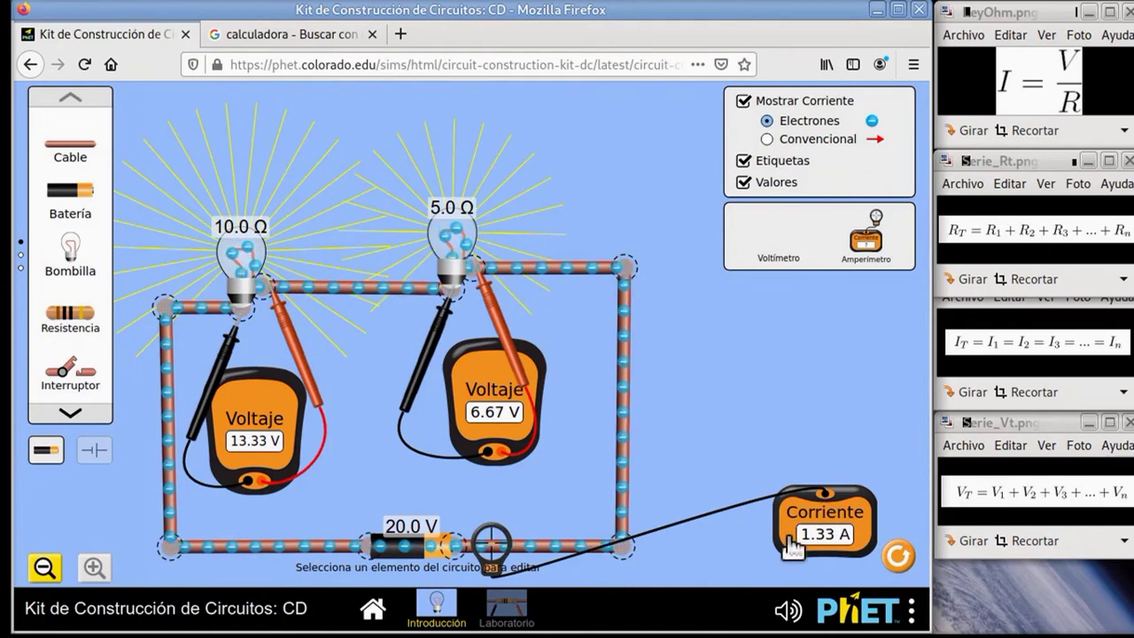
- Replace the first bulb with a 10 Ω resistor in series and place its voltmeter's red probe on the resistor's right end
{"action": "left_click_drag", "start_coordinate": [70, 314], "coordinate": [225, 181]}
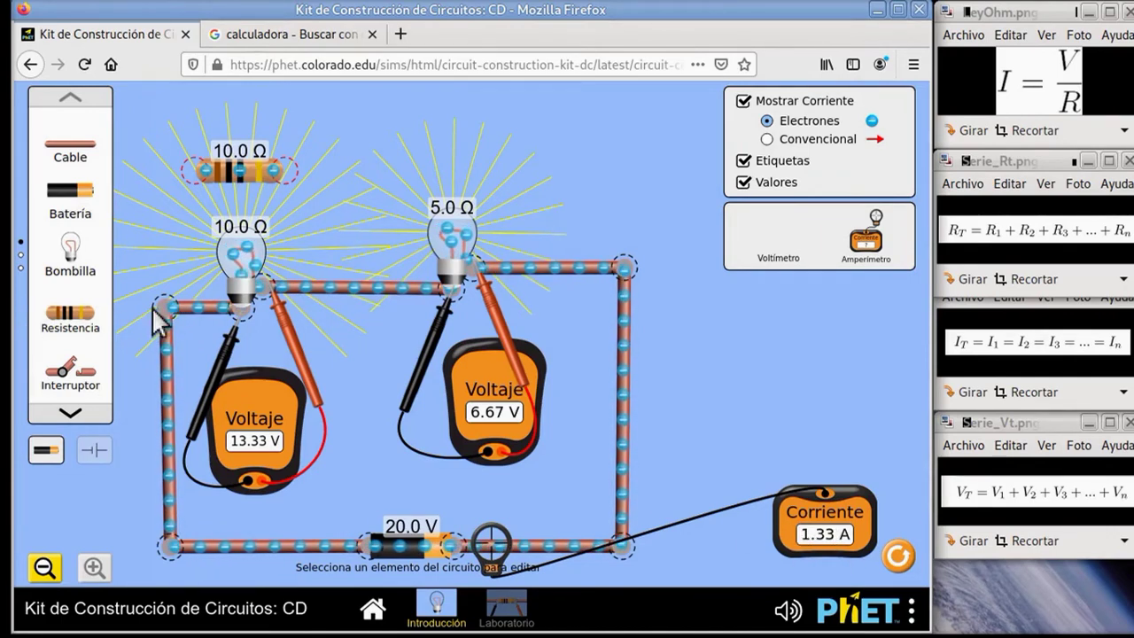
{"action": "left_click", "coordinate": [241, 265]}
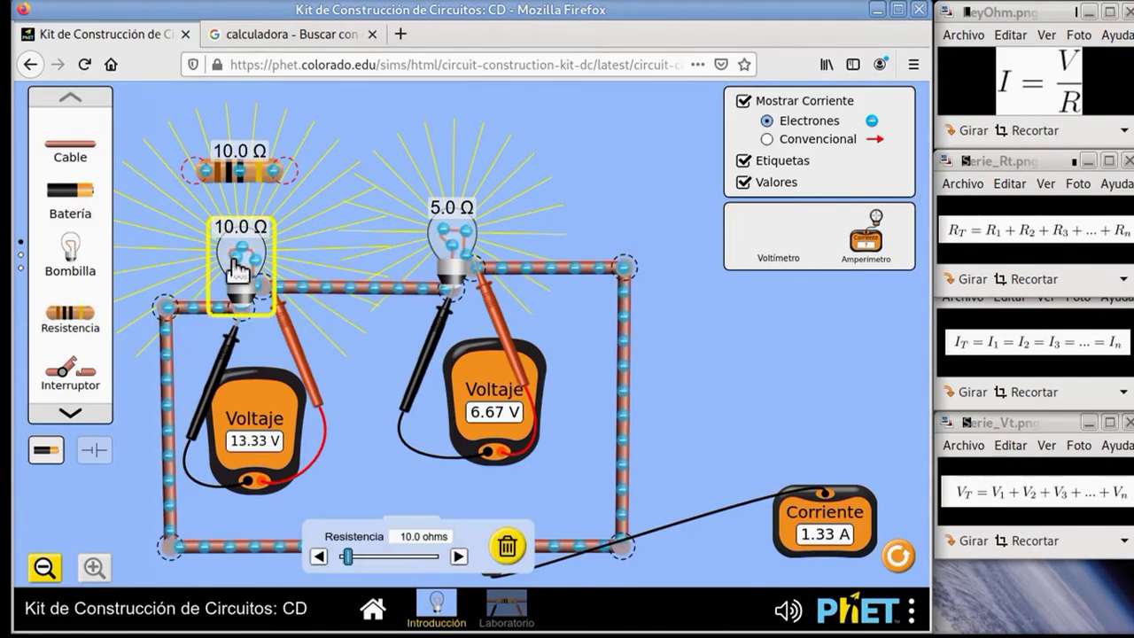
{"action": "left_click", "coordinate": [507, 548]}
{"action": "left_click_drag", "start_coordinate": [249, 173], "coordinate": [291, 319]}
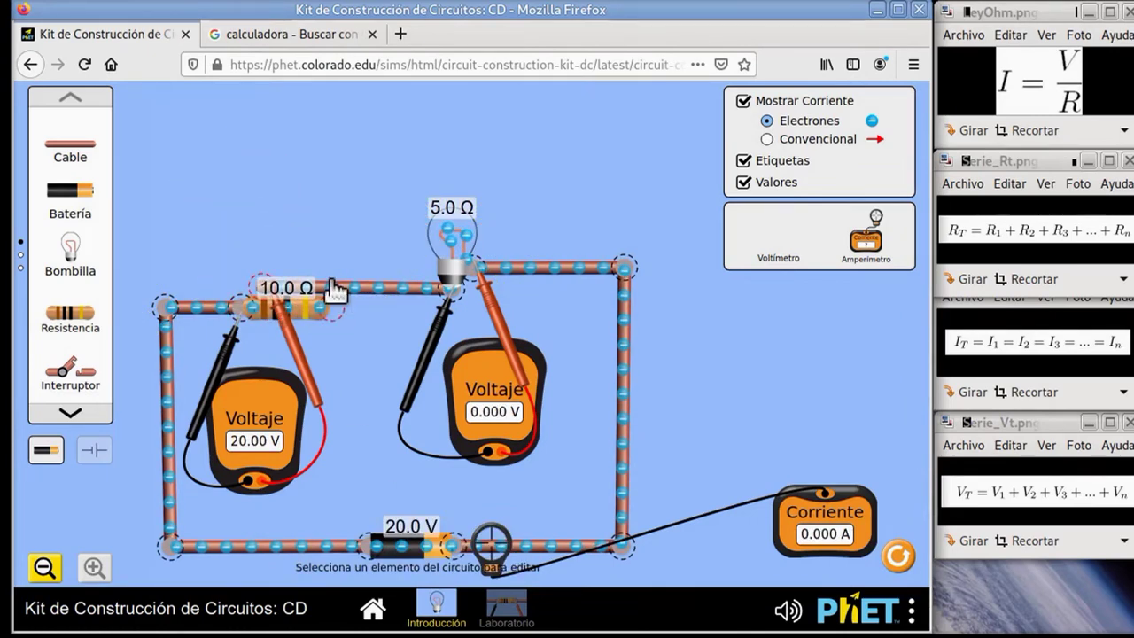
{"action": "left_click", "coordinate": [263, 295]}
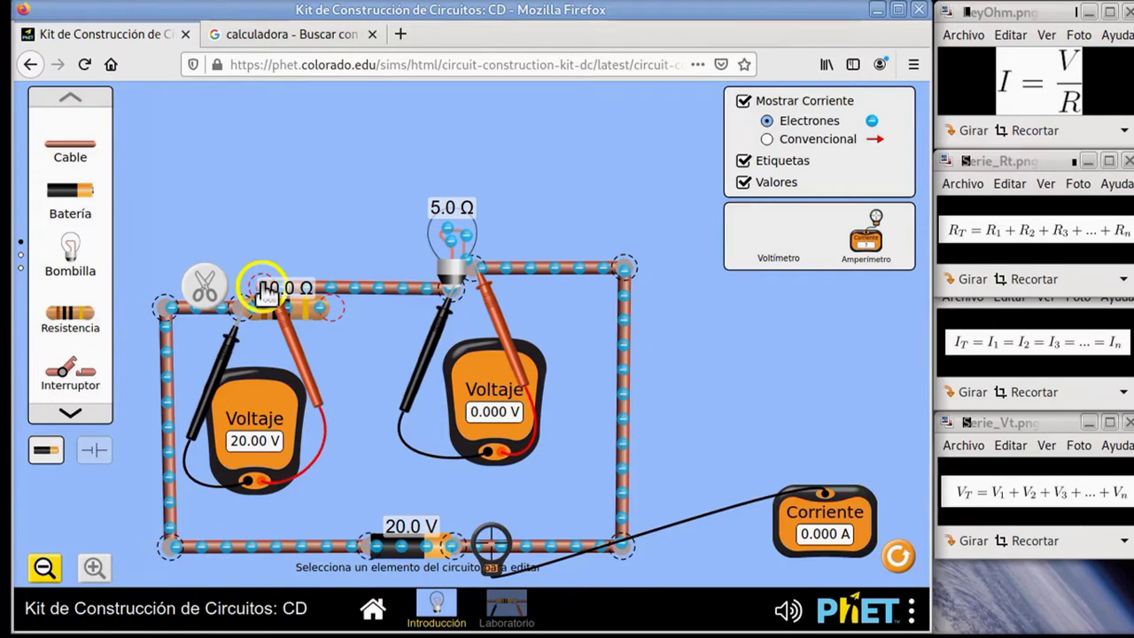
{"action": "left_click_drag", "start_coordinate": [258, 286], "coordinate": [331, 304]}
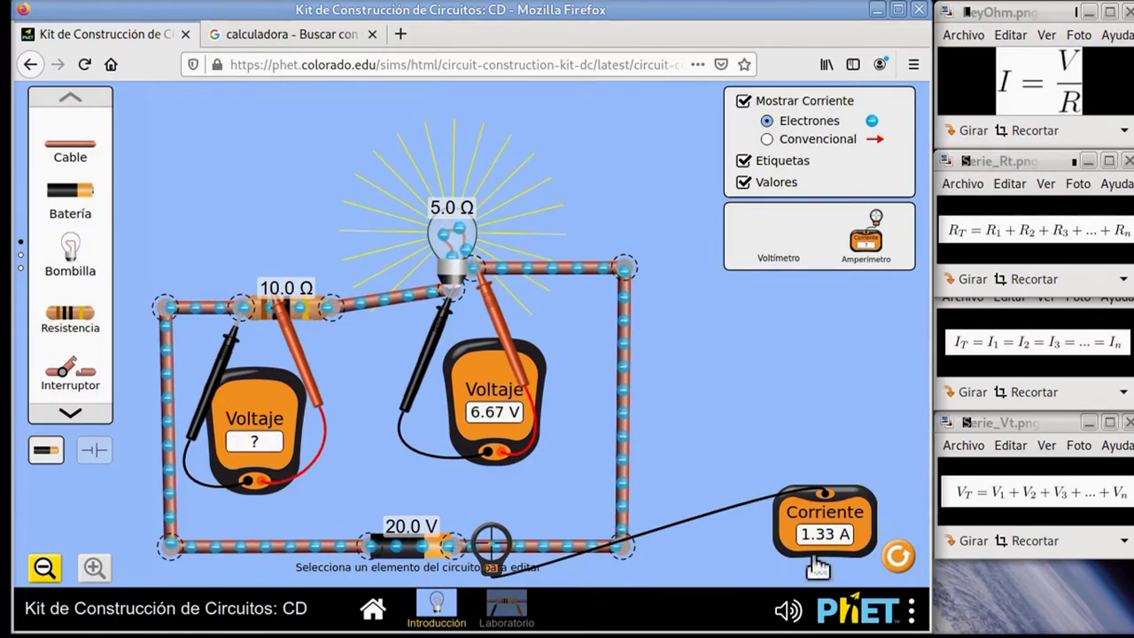
{"action": "left_click_drag", "start_coordinate": [306, 372], "coordinate": [359, 381]}
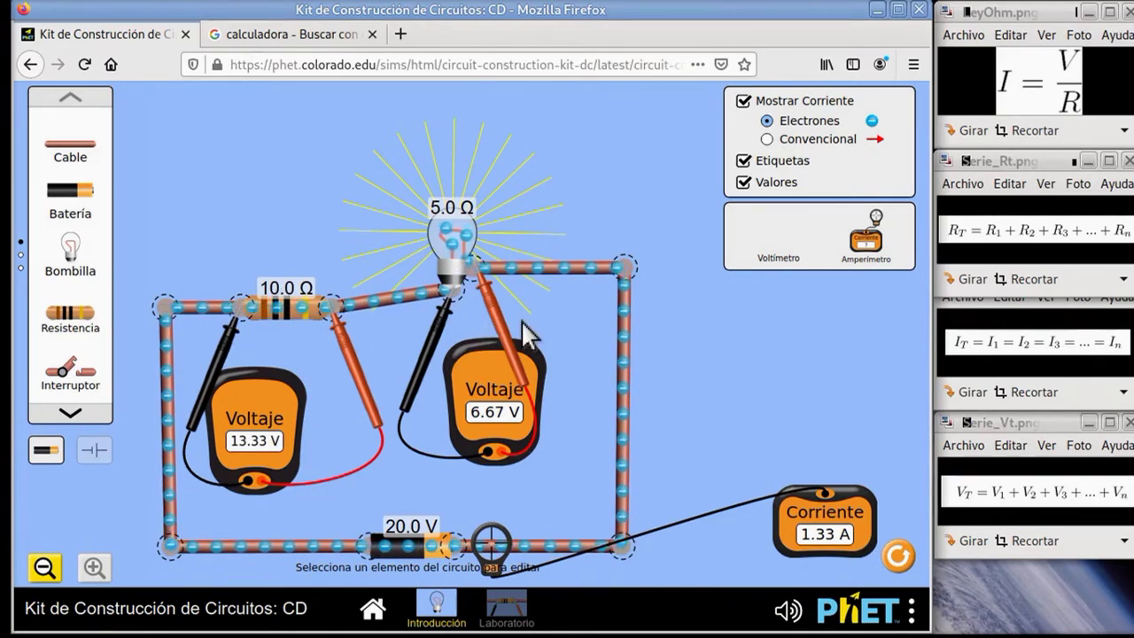
- Add the two voltmeter voltages in Google's calculator as 13.3333333333333 + 6.6666666666666
{"action": "left_click", "coordinate": [299, 39]}
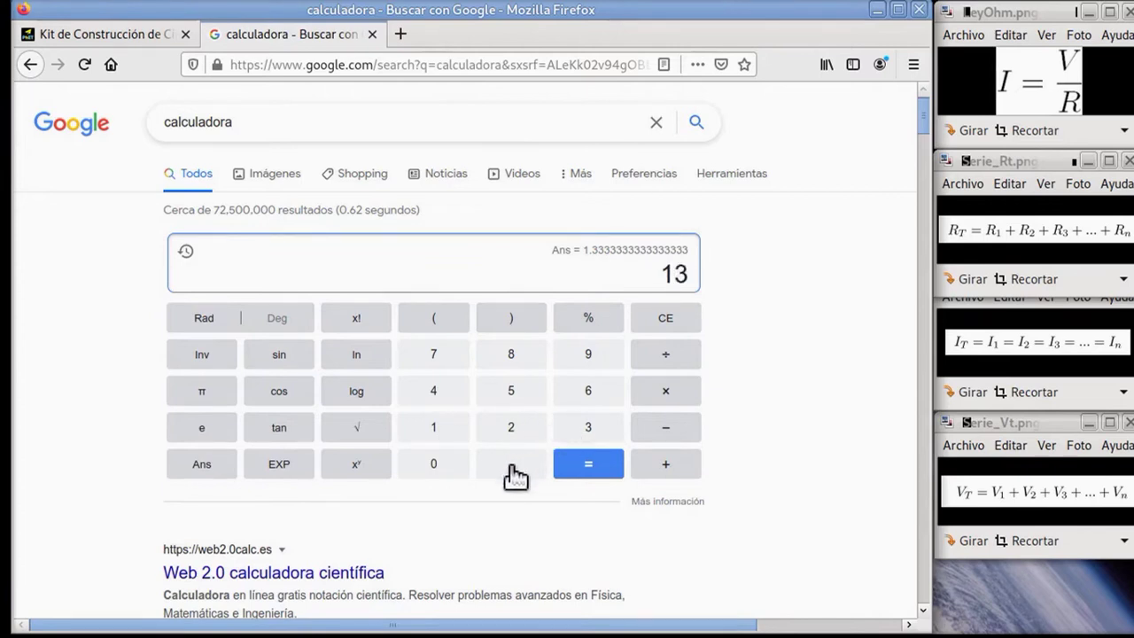
{"action": "triple_click", "coordinate": [605, 434]}
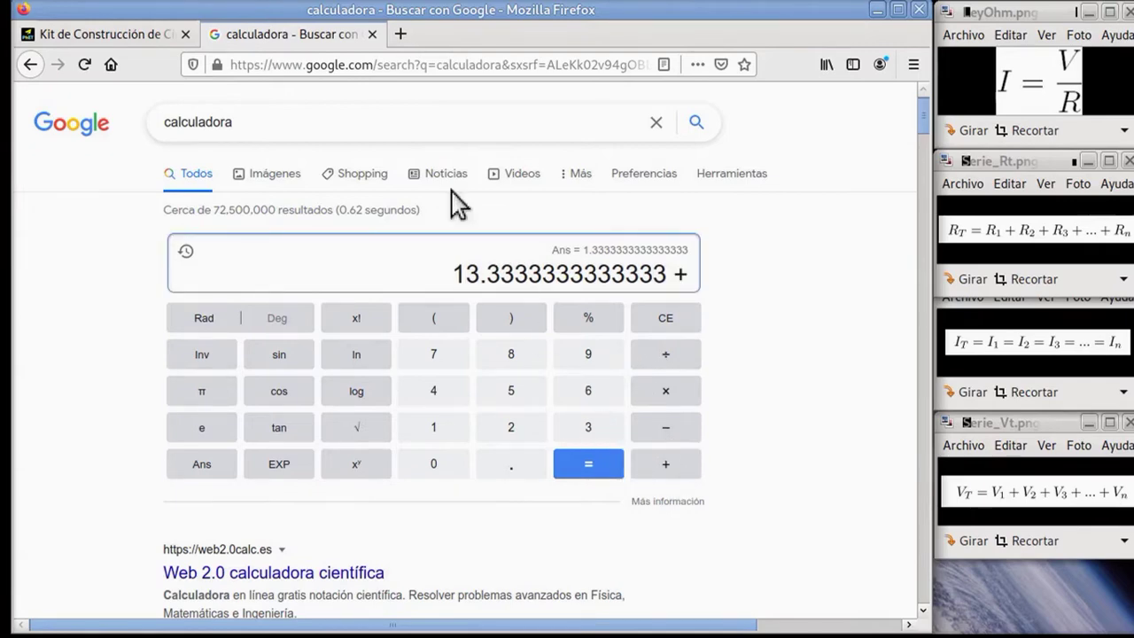
{"action": "left_click", "coordinate": [151, 37]}
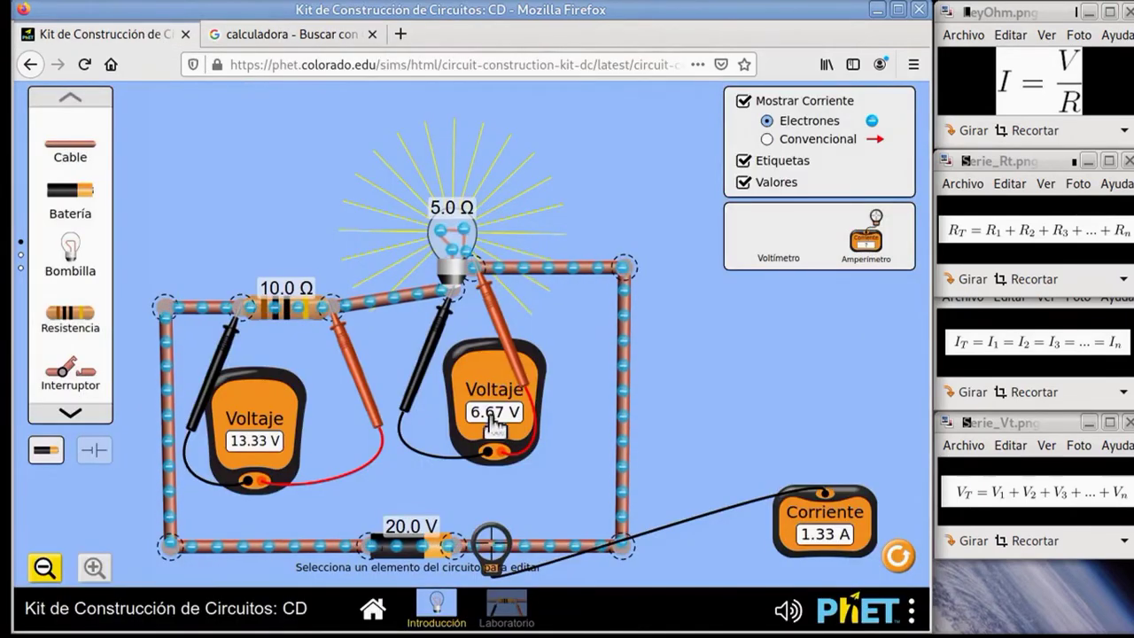
{"action": "left_click", "coordinate": [285, 37]}
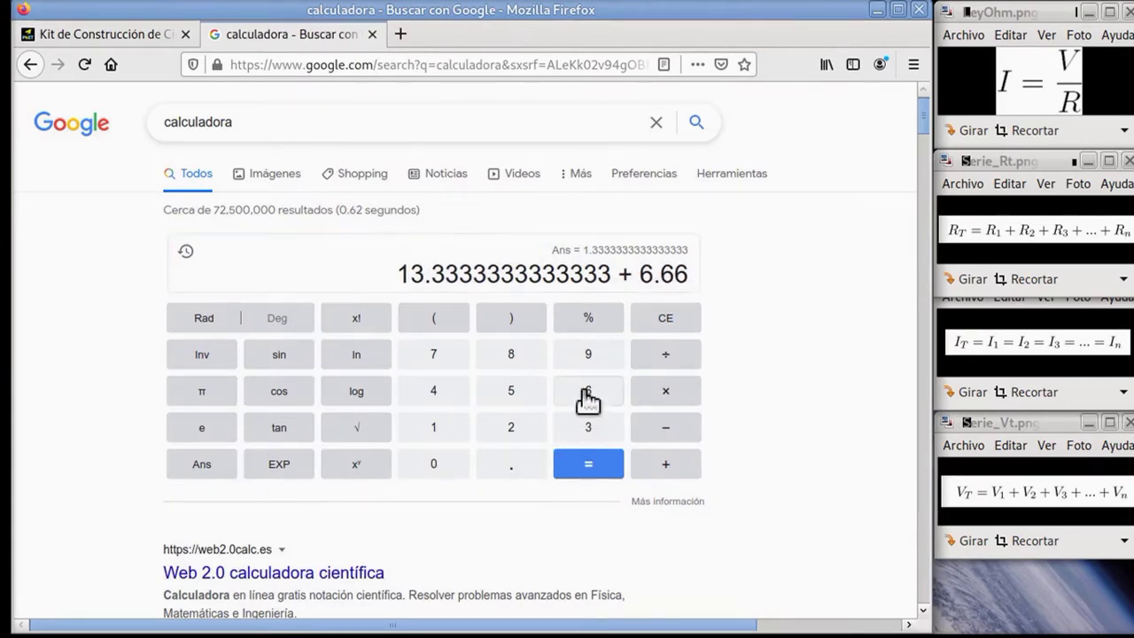
{"action": "left_click", "coordinate": [587, 394]}
{"action": "left_click", "coordinate": [588, 394]}
{"action": "left_click", "coordinate": [587, 394]}
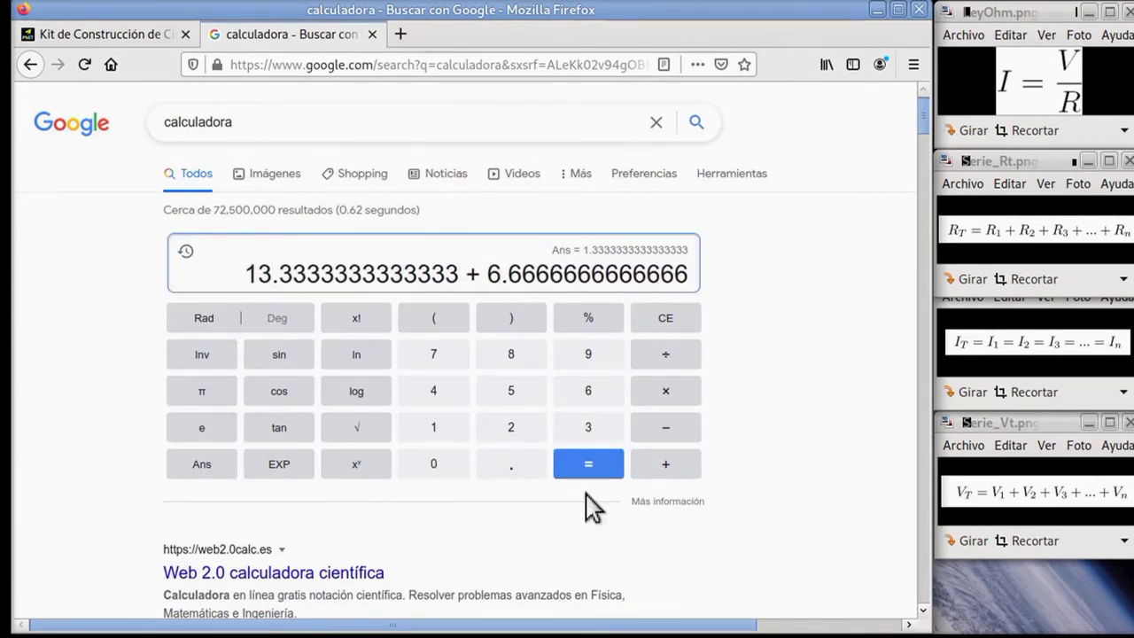
{"action": "left_click", "coordinate": [589, 470]}
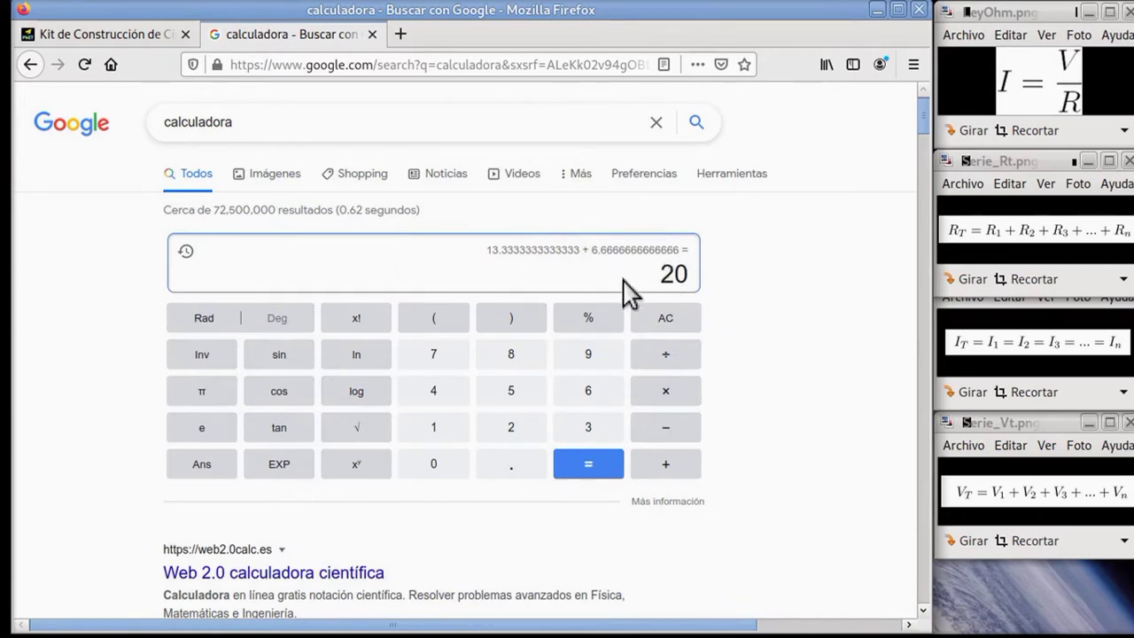
- Return to the simulation, delete the 10 Ω resistor, and put both voltmeters and the ammeter back in the toolbox
{"action": "left_click", "coordinate": [131, 37]}
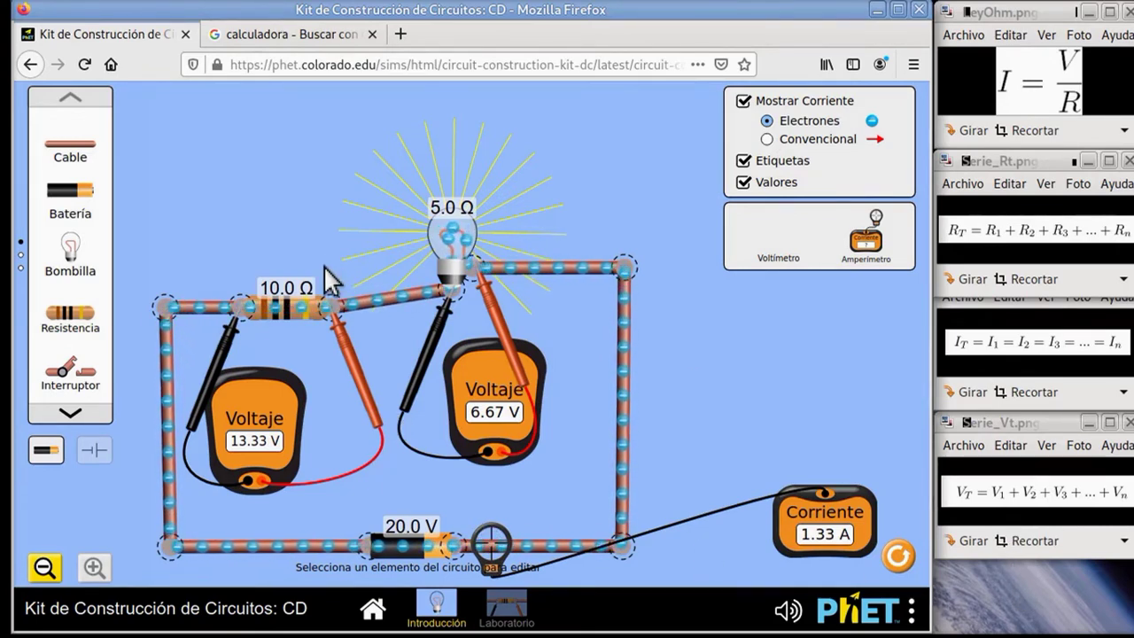
{"action": "left_click", "coordinate": [279, 309]}
{"action": "key", "text": "Delete"}
{"action": "left_click_drag", "start_coordinate": [282, 429], "coordinate": [793, 265]}
{"action": "left_click_drag", "start_coordinate": [528, 390], "coordinate": [793, 261]}
{"action": "left_click_drag", "start_coordinate": [841, 500], "coordinate": [868, 253]}
- Lower the left corner of the circuit and connect a new 10 Ω bulb to its horizontal wire above the battery
{"action": "left_click_drag", "start_coordinate": [62, 262], "coordinate": [342, 426]}
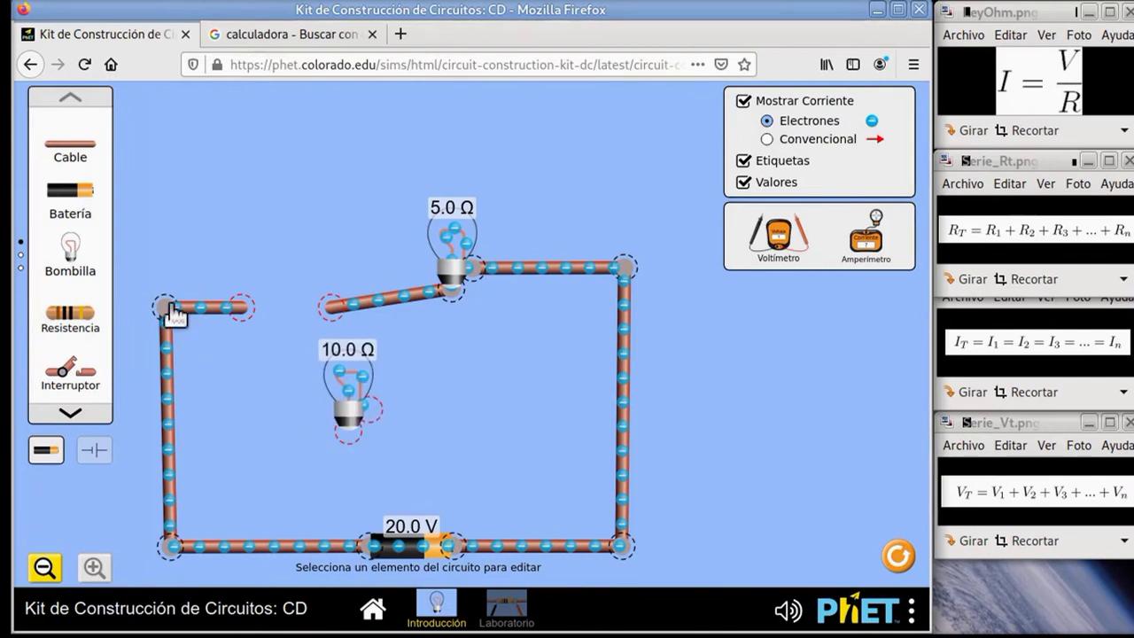
{"action": "left_click_drag", "start_coordinate": [166, 309], "coordinate": [169, 474]}
{"action": "left_click_drag", "start_coordinate": [266, 363], "coordinate": [342, 478]}
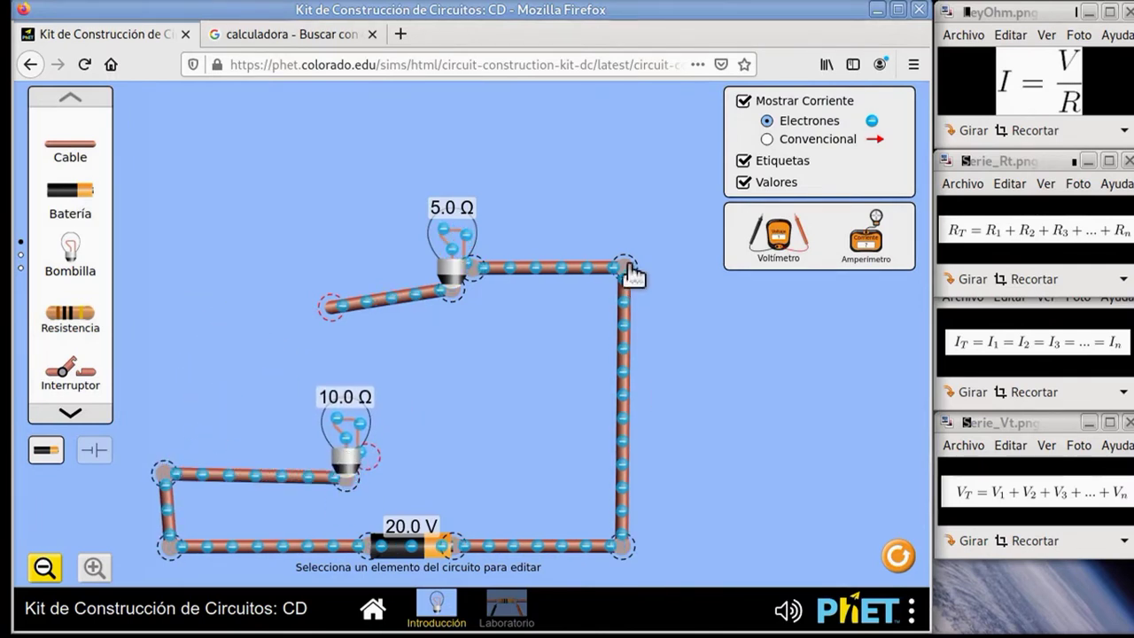
- Shorten the right vertical wire, link it to the 5 Ω bulb's branch with a new wire, and extend that branch leftwards
{"action": "left_click_drag", "start_coordinate": [625, 266], "coordinate": [625, 474]}
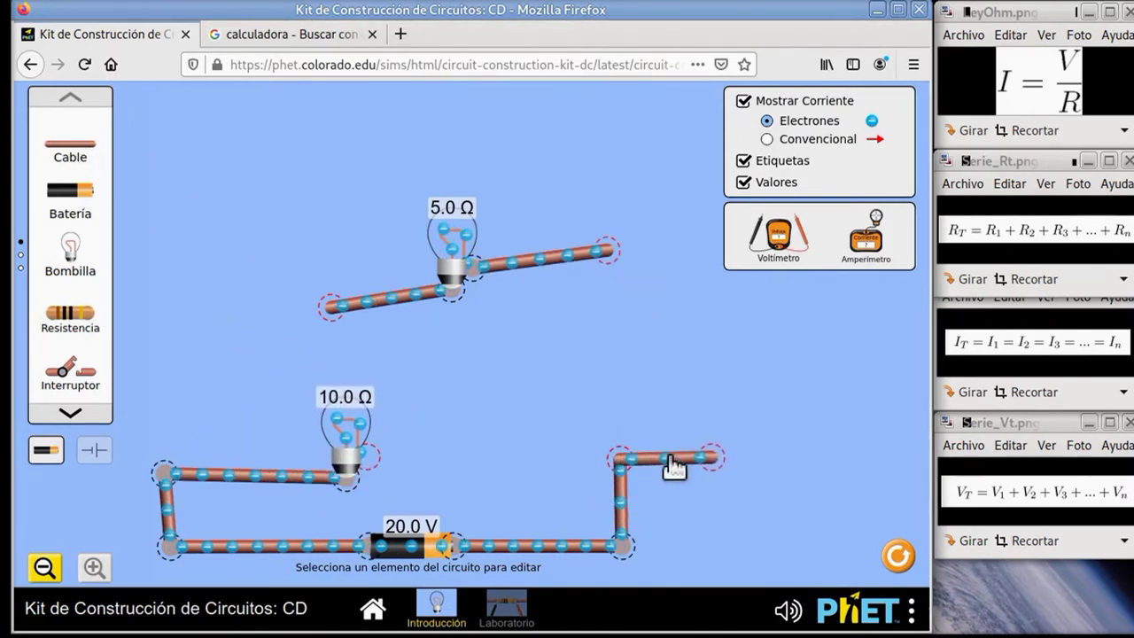
{"action": "left_click_drag", "start_coordinate": [712, 457], "coordinate": [608, 250]}
{"action": "left_click_drag", "start_coordinate": [453, 271], "coordinate": [456, 256]}
{"action": "left_click_drag", "start_coordinate": [330, 307], "coordinate": [182, 267]}
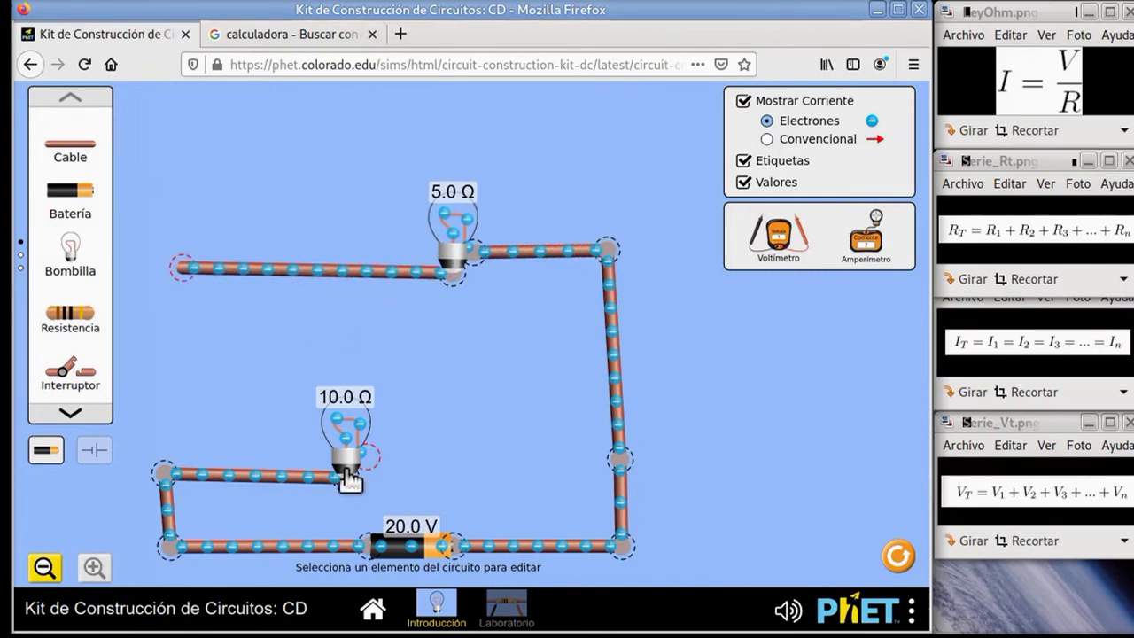
- Reposition both bulbs near the middle of their branches and connect the 5 Ω branch to the lower-left junction with a new wire
{"action": "left_click_drag", "start_coordinate": [350, 479], "coordinate": [406, 474]}
{"action": "left_click_drag", "start_coordinate": [451, 259], "coordinate": [397, 259]}
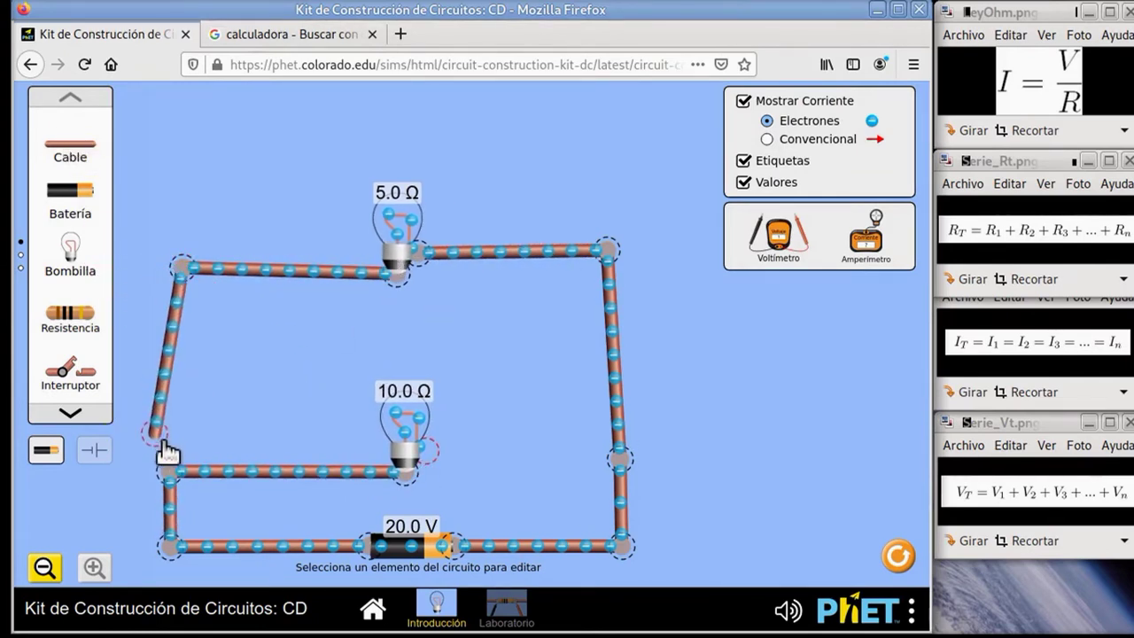
{"action": "left_click_drag", "start_coordinate": [175, 471], "coordinate": [170, 469]}
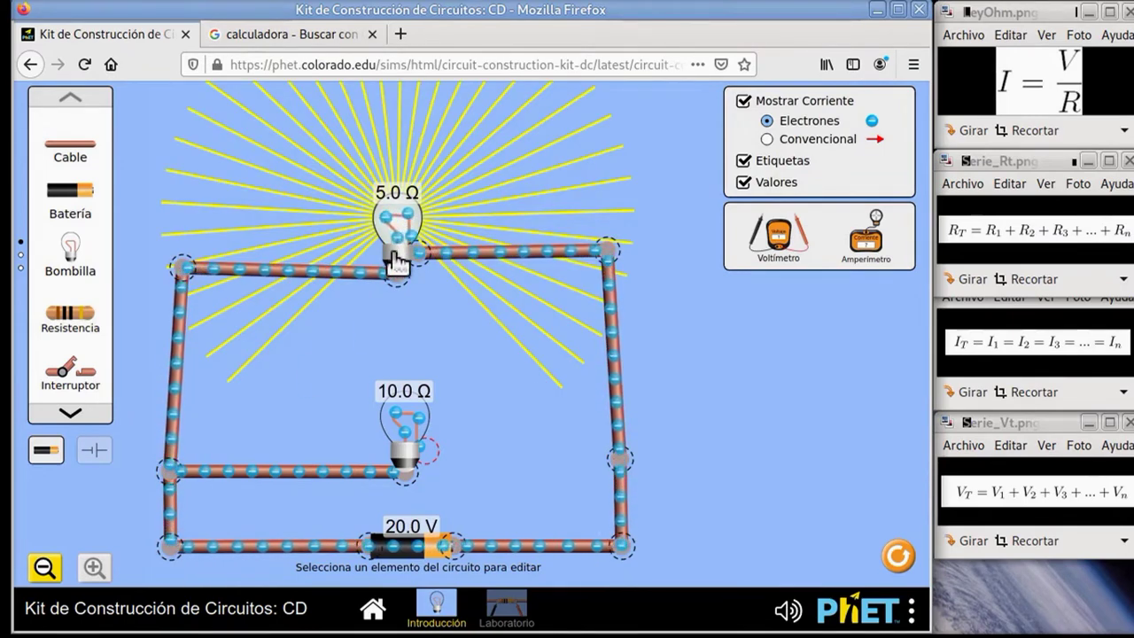
{"action": "left_click_drag", "start_coordinate": [395, 253], "coordinate": [381, 263]}
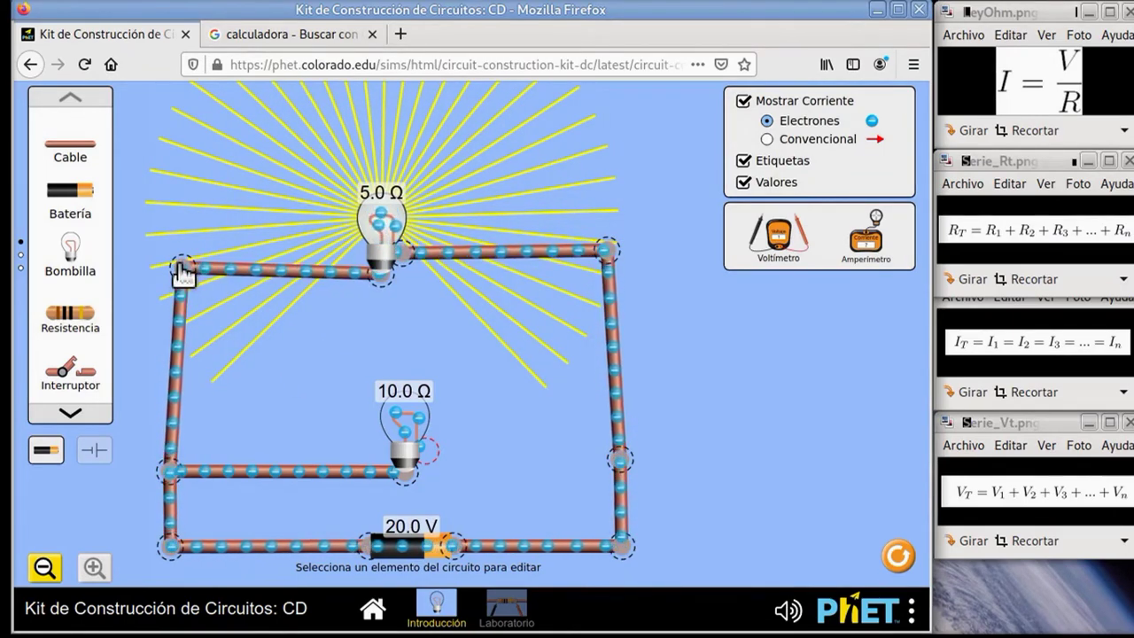
- Straighten the upper-left corner and wire the 10 Ω bulb to the right junction, with ammeters on the battery's wire and the new wire
{"action": "mouse_move", "coordinate": [181, 268]}
{"action": "left_mouse_down"}
{"action": "mouse_move", "coordinate": [170, 286]}
{"action": "mouse_move", "coordinate": [173, 271]}
{"action": "left_mouse_up"}
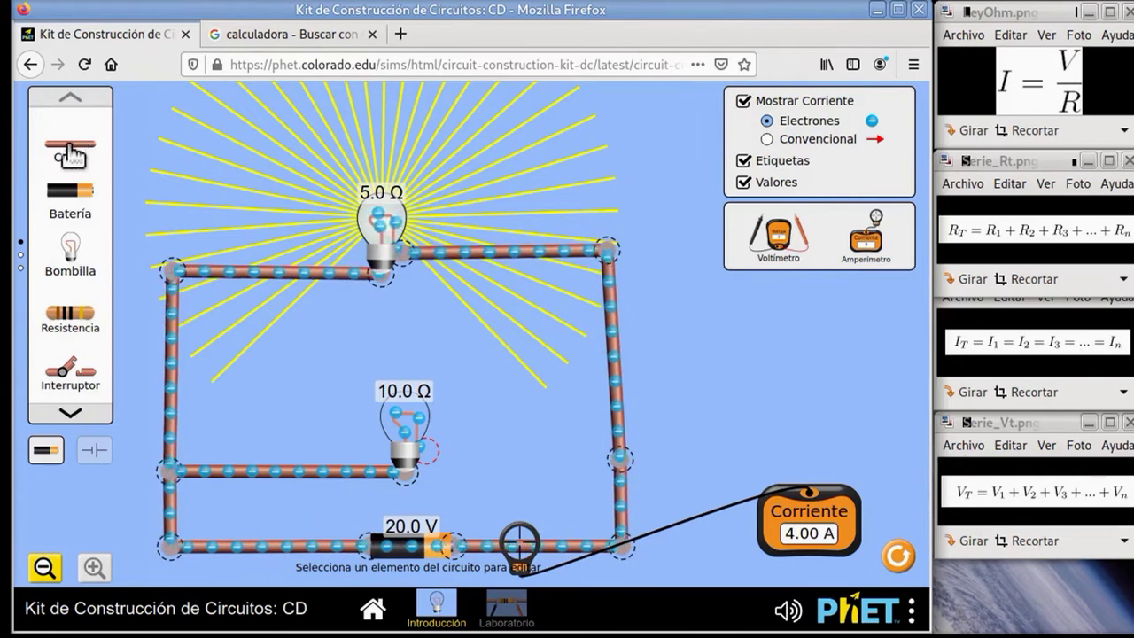
{"action": "mouse_move", "coordinate": [71, 155]}
{"action": "left_mouse_down"}
{"action": "mouse_move", "coordinate": [106, 204]}
{"action": "mouse_move", "coordinate": [488, 461]}
{"action": "left_mouse_up"}
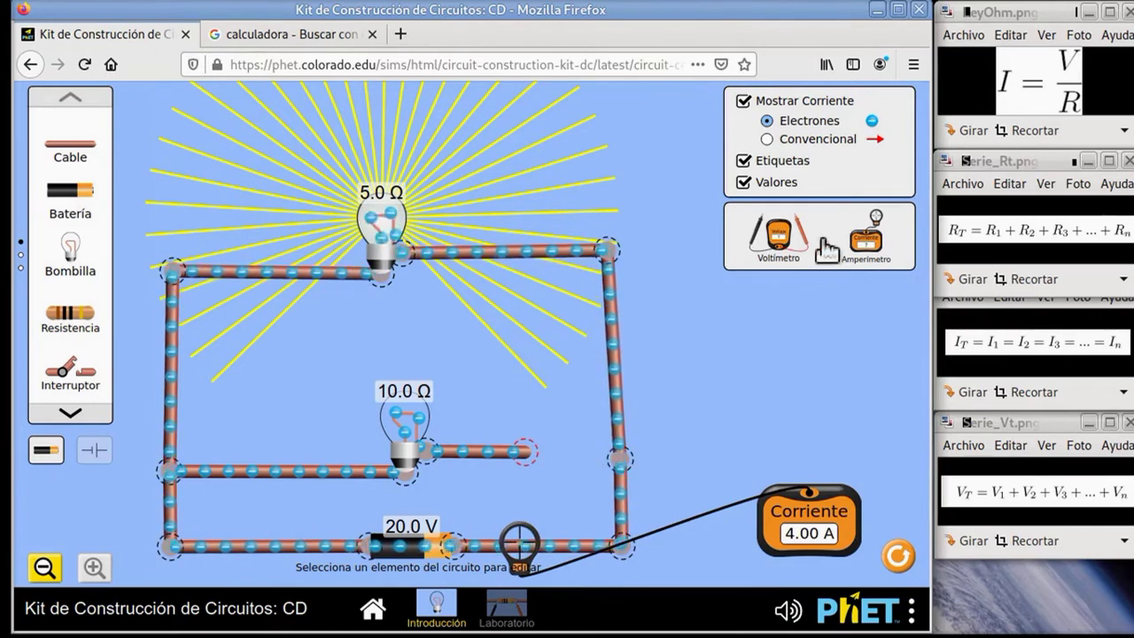
{"action": "left_click_drag", "start_coordinate": [873, 248], "coordinate": [801, 389]}
{"action": "left_click_drag", "start_coordinate": [773, 349], "coordinate": [471, 453]}
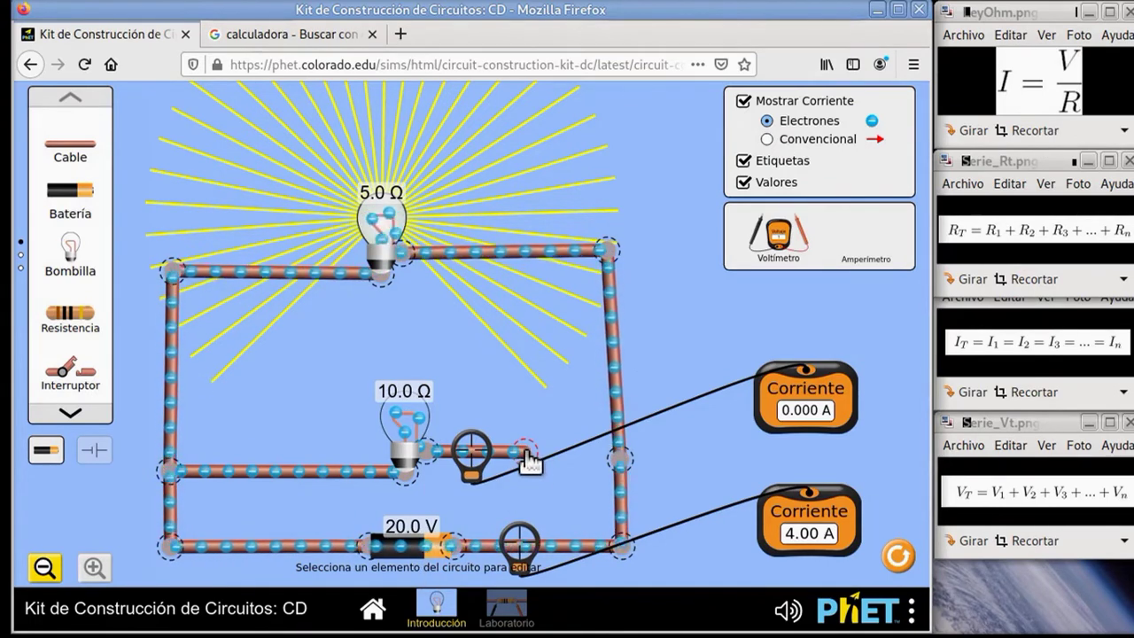
{"action": "left_click_drag", "start_coordinate": [526, 465], "coordinate": [626, 462]}
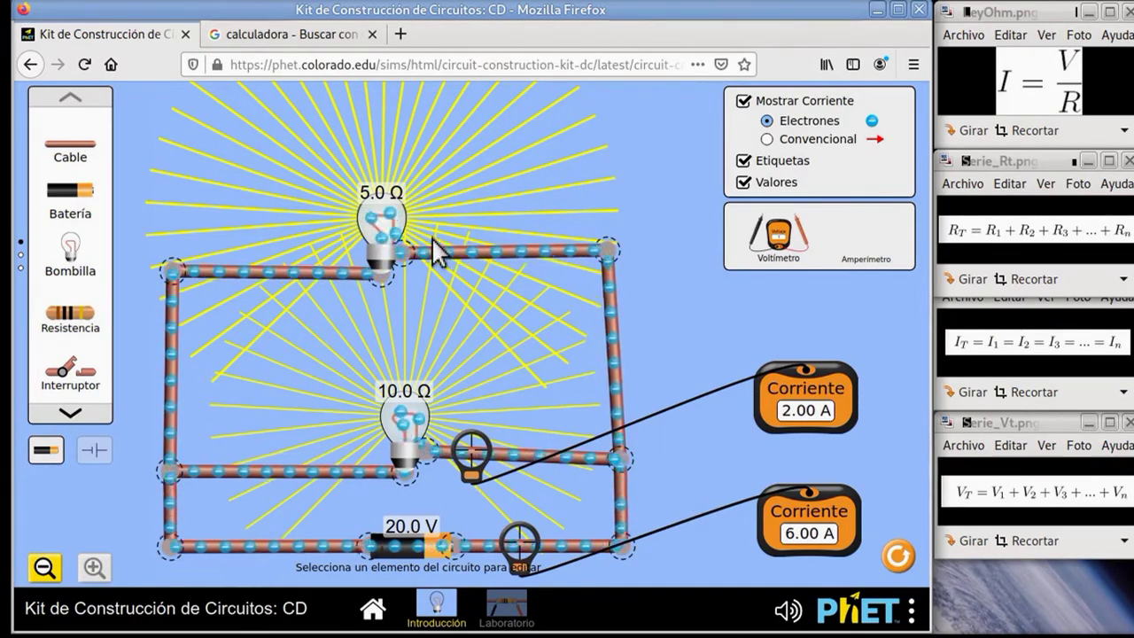
- Move the 5 Ω bulb beside the 10 Ω bulb to compare their brightness, and return it to the upper branch
{"action": "left_click_drag", "start_coordinate": [380, 244], "coordinate": [241, 452]}
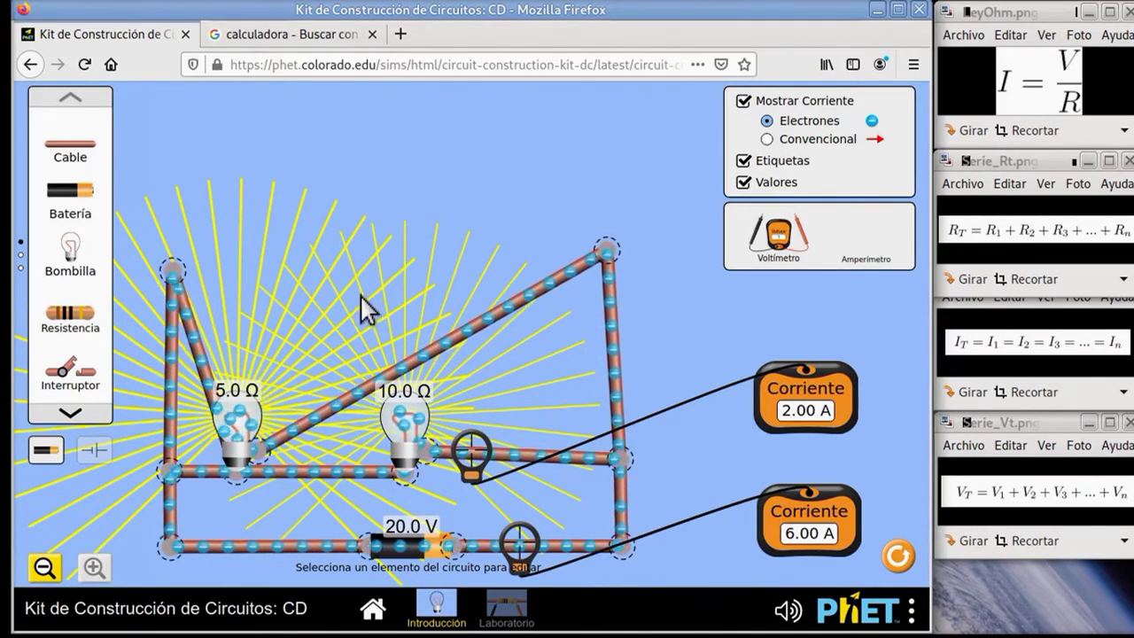
{"action": "left_click_drag", "start_coordinate": [239, 437], "coordinate": [406, 239]}
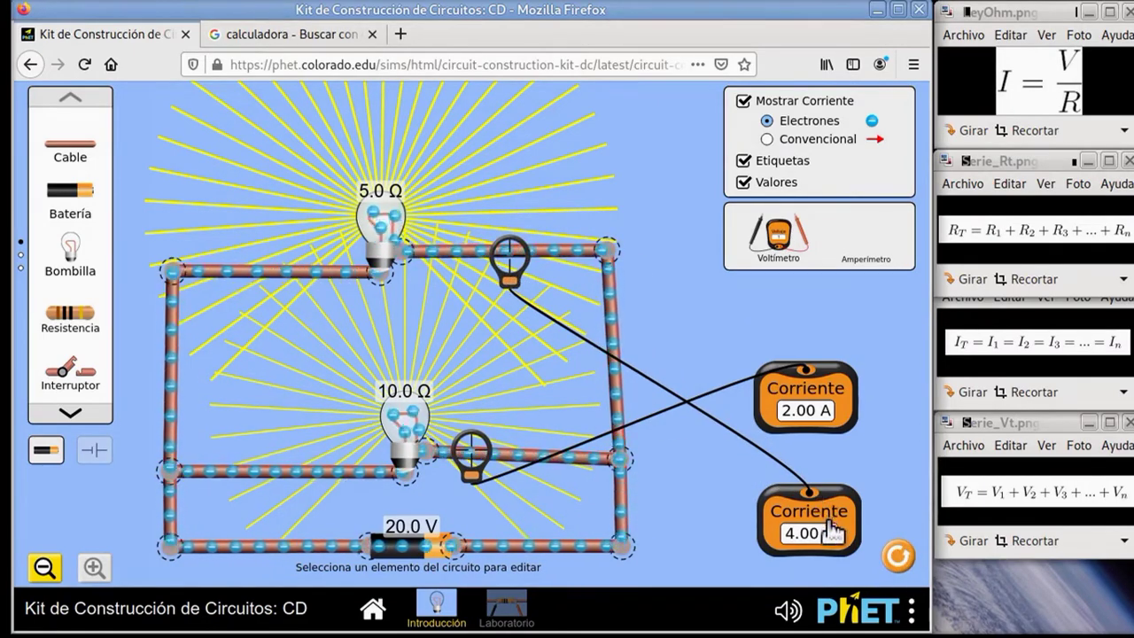
- Stack the ammeter displays with the 5 Ω branch's uppermost, and measure the battery's total current with the 10 Ω branch's ammeter before returning it
{"action": "left_click_drag", "start_coordinate": [839, 514], "coordinate": [831, 318]}
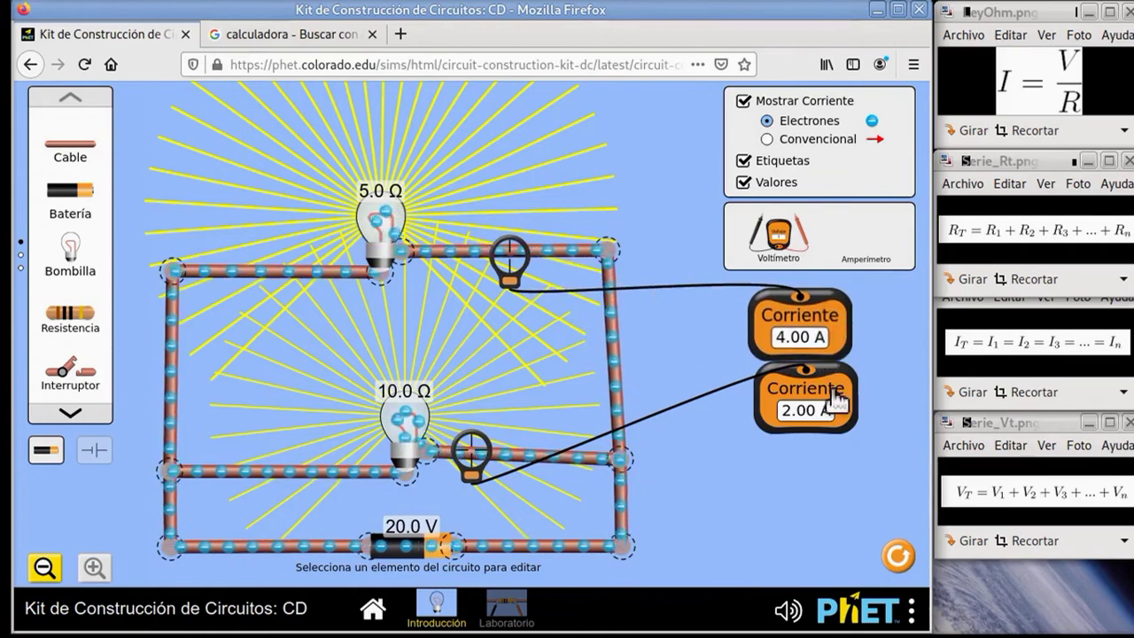
{"action": "left_click_drag", "start_coordinate": [841, 396], "coordinate": [844, 409]}
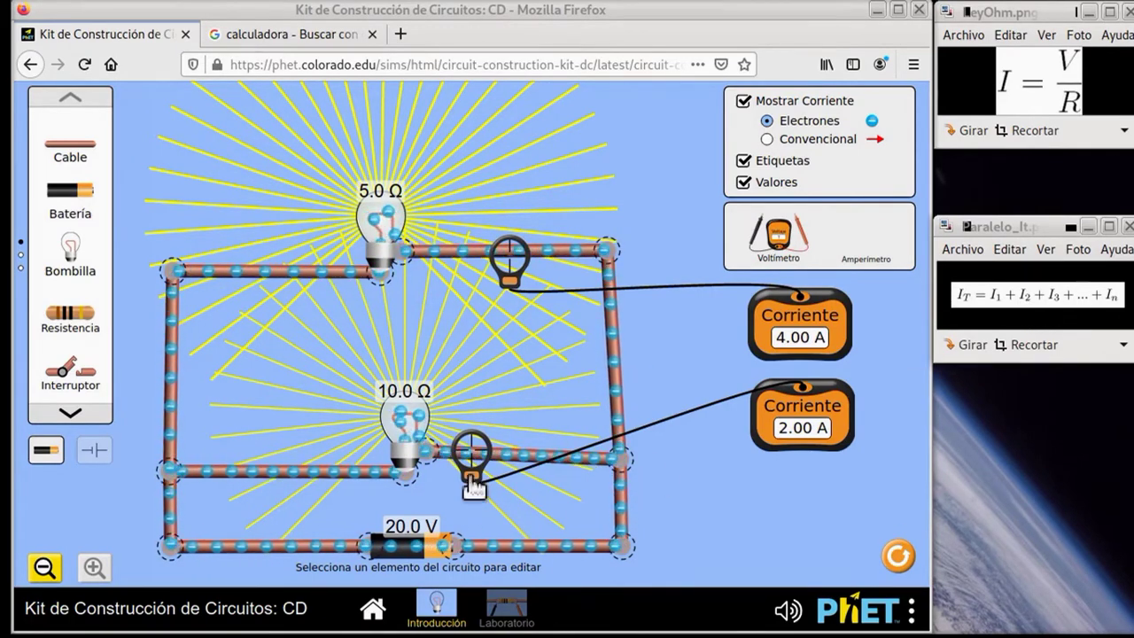
{"action": "left_click_drag", "start_coordinate": [474, 453], "coordinate": [476, 465]}
{"action": "left_click_drag", "start_coordinate": [490, 538], "coordinate": [498, 551]}
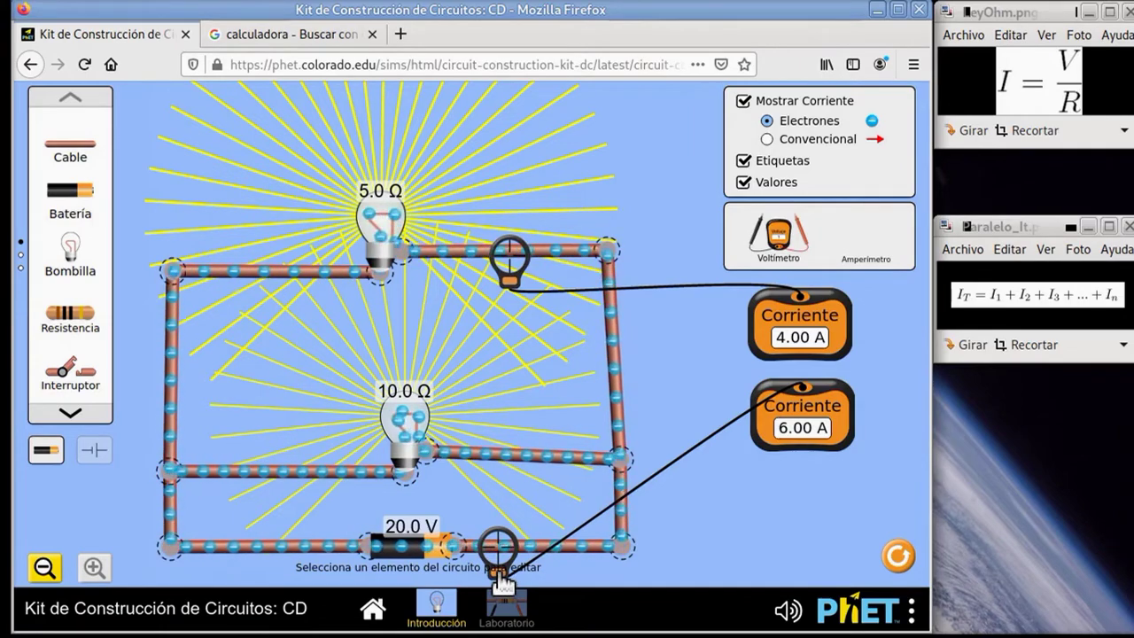
{"action": "left_click_drag", "start_coordinate": [503, 578], "coordinate": [521, 484]}
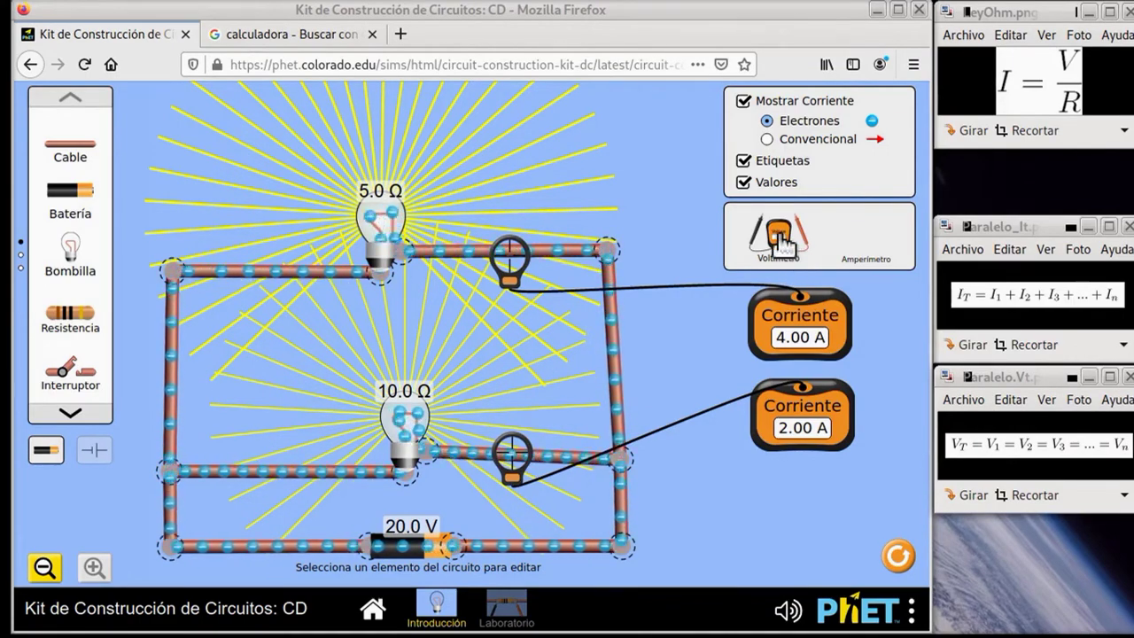
- Measure the voltage across each bulb with its own voltmeter, and put both voltmeters back in the toolbox
{"action": "left_click_drag", "start_coordinate": [793, 266], "coordinate": [380, 140]}
{"action": "left_click_drag", "start_coordinate": [285, 193], "coordinate": [296, 234]}
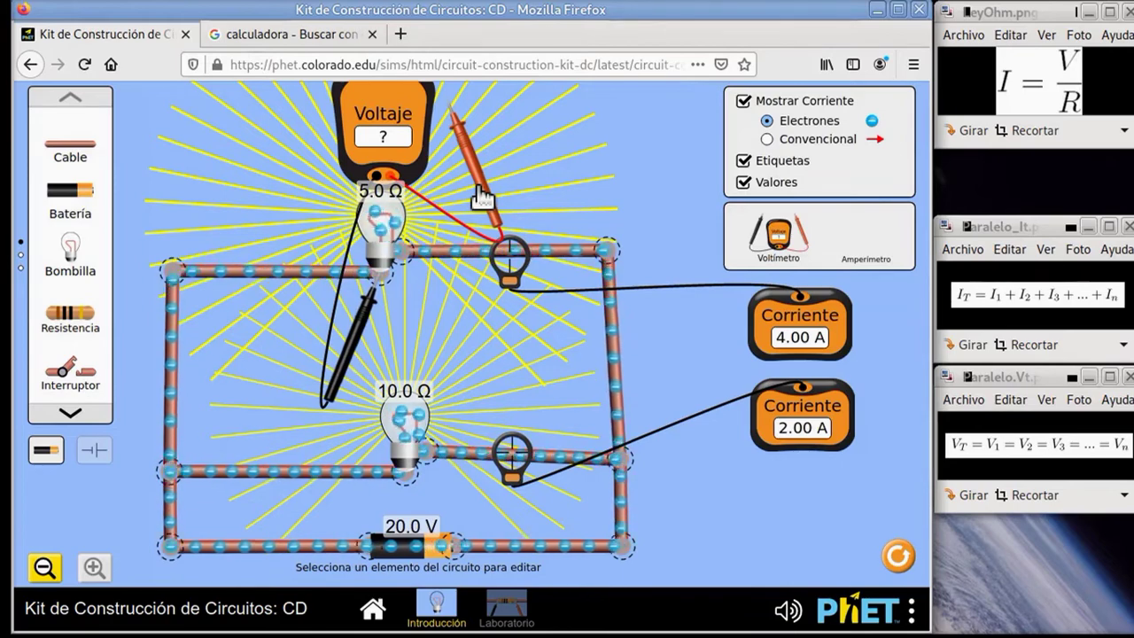
{"action": "left_click_drag", "start_coordinate": [481, 196], "coordinate": [440, 297]}
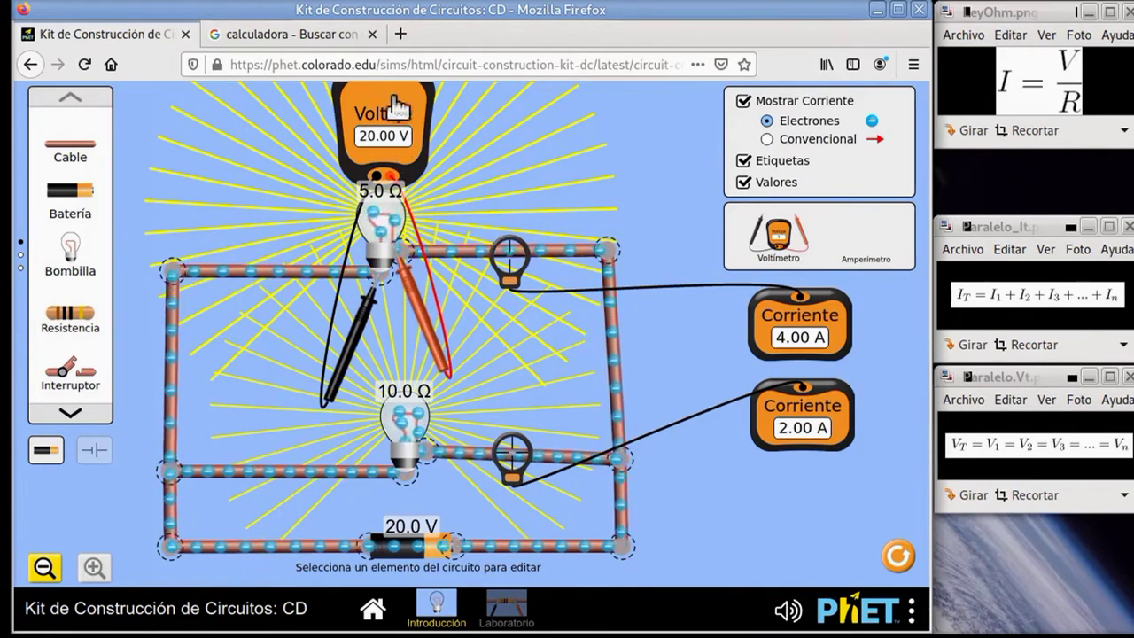
{"action": "left_click_drag", "start_coordinate": [779, 248], "coordinate": [312, 443]}
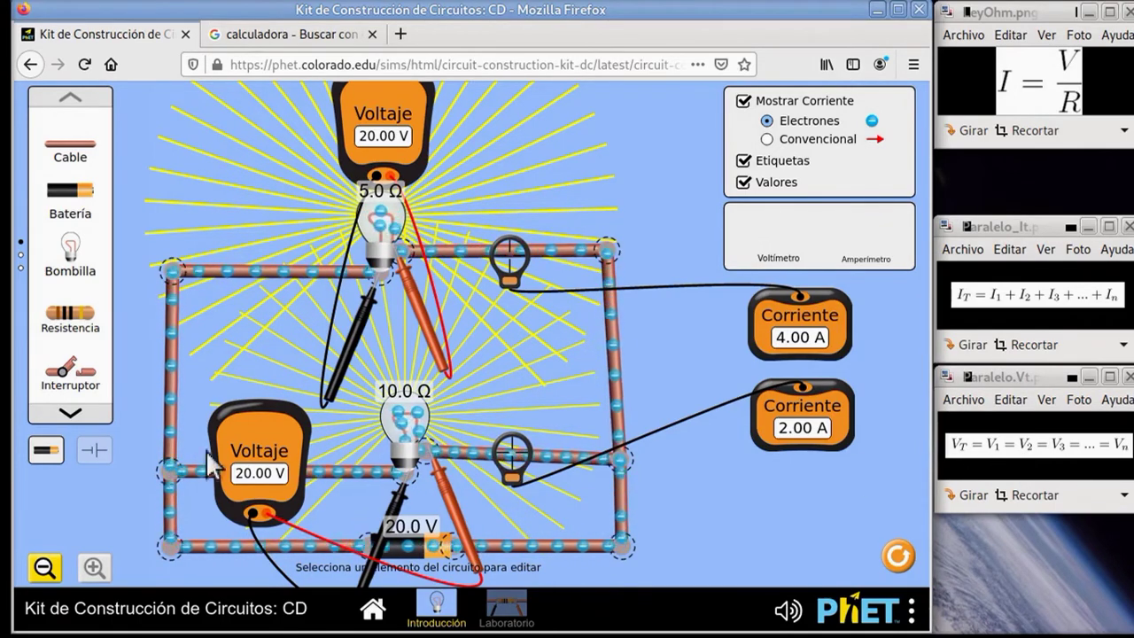
{"action": "left_click_drag", "start_coordinate": [252, 440], "coordinate": [778, 234]}
{"action": "left_click_drag", "start_coordinate": [370, 115], "coordinate": [748, 244]}
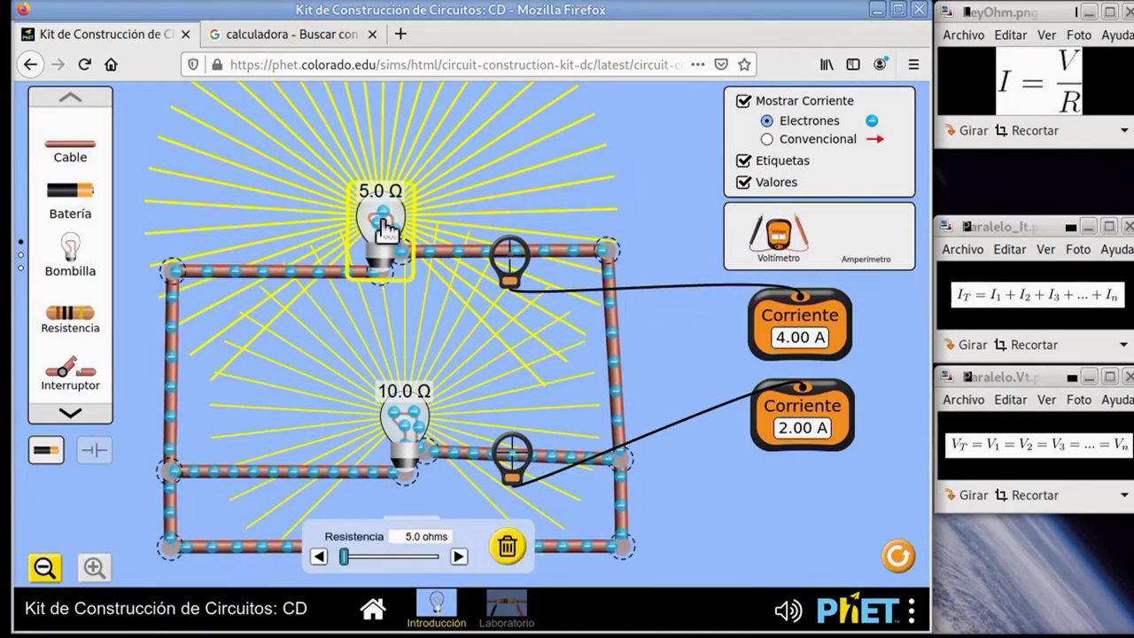
- Set the upper bulb's resistance to 10 ohms and measure the total current beside the battery, returning the ammeter to the lower branch
{"action": "left_click_drag", "start_coordinate": [348, 560], "coordinate": [351, 562]}
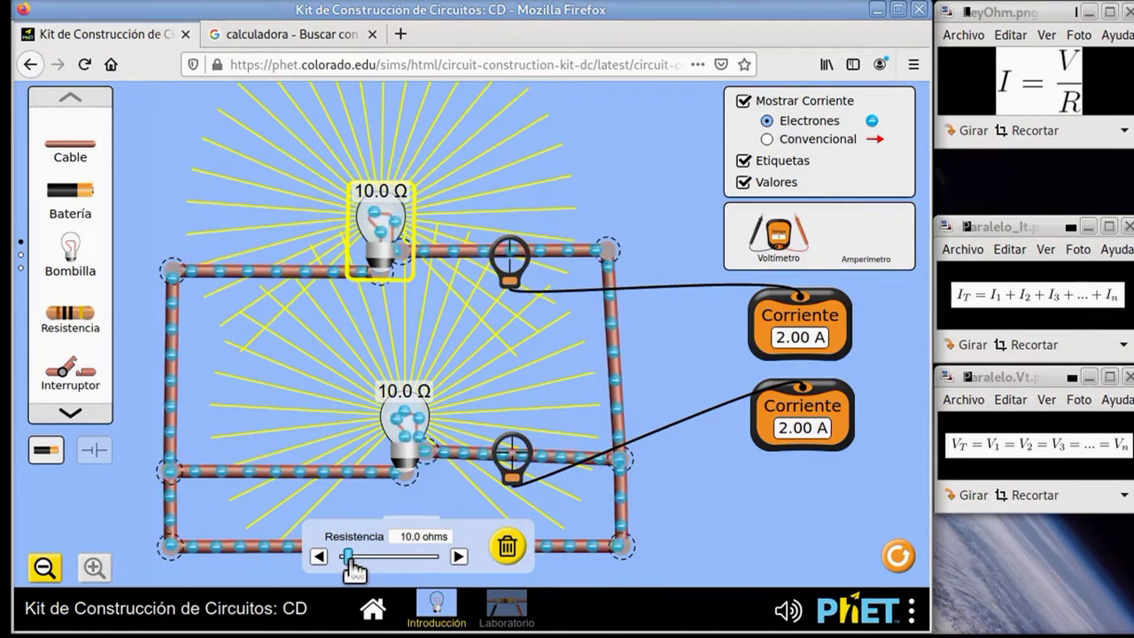
{"action": "left_click", "coordinate": [79, 516]}
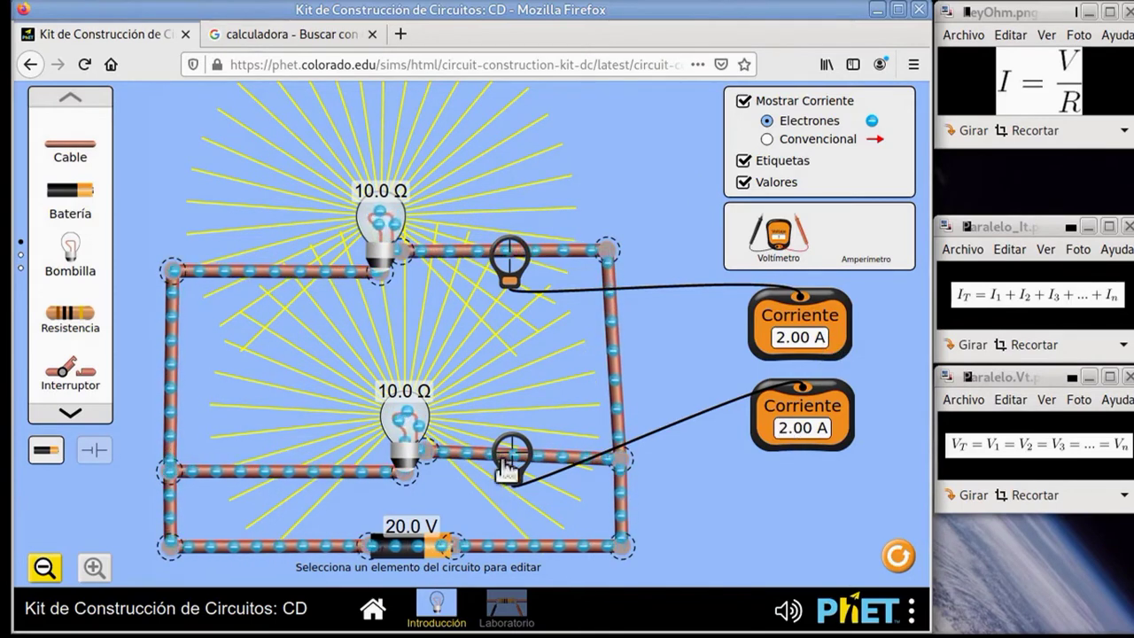
{"action": "left_click_drag", "start_coordinate": [519, 479], "coordinate": [505, 572]}
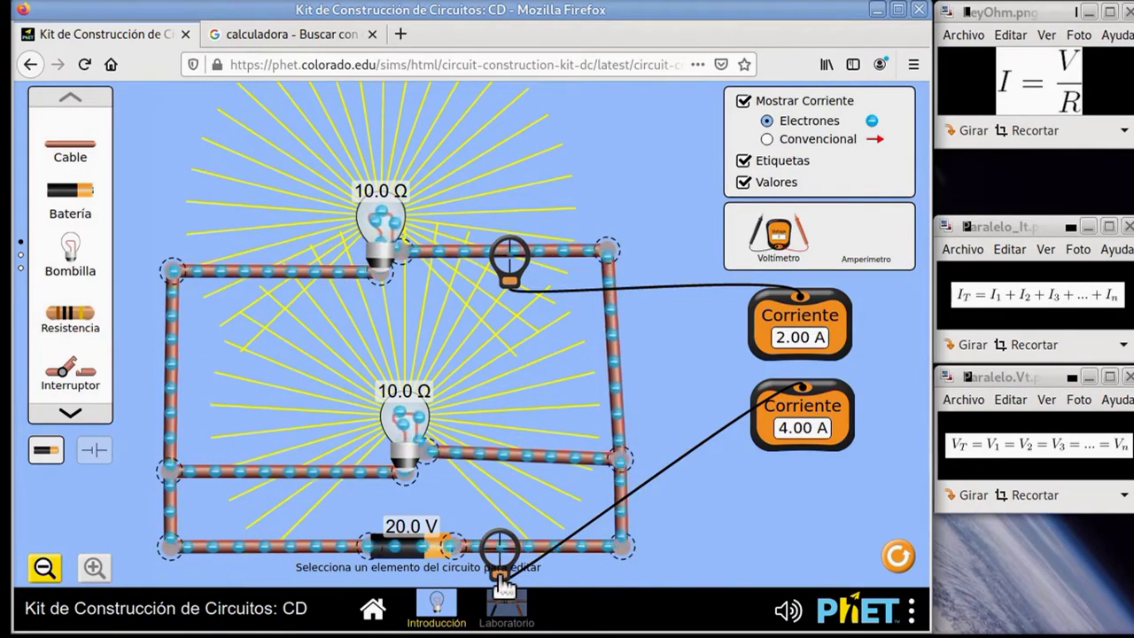
{"action": "left_click_drag", "start_coordinate": [521, 548], "coordinate": [549, 494]}
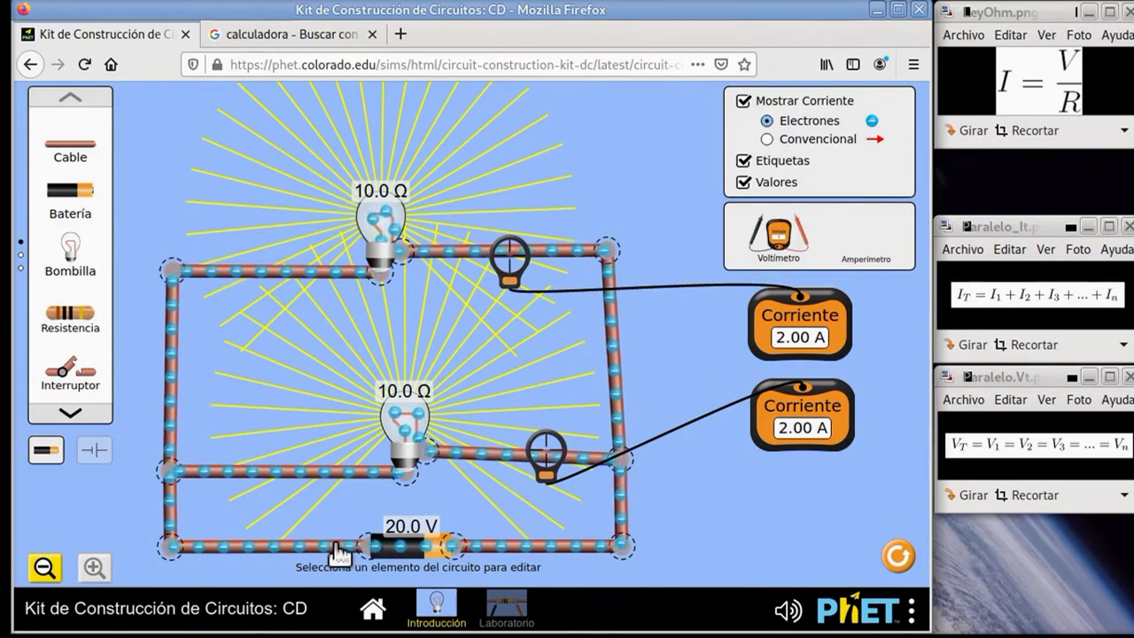
- Move the lower branch's ammeter to the battery's wire with its display beneath, and put the upper branch's ammeter back in the toolbox
{"action": "left_click_drag", "start_coordinate": [554, 485], "coordinate": [563, 576]}
{"action": "left_click_drag", "start_coordinate": [749, 344], "coordinate": [828, 235]}
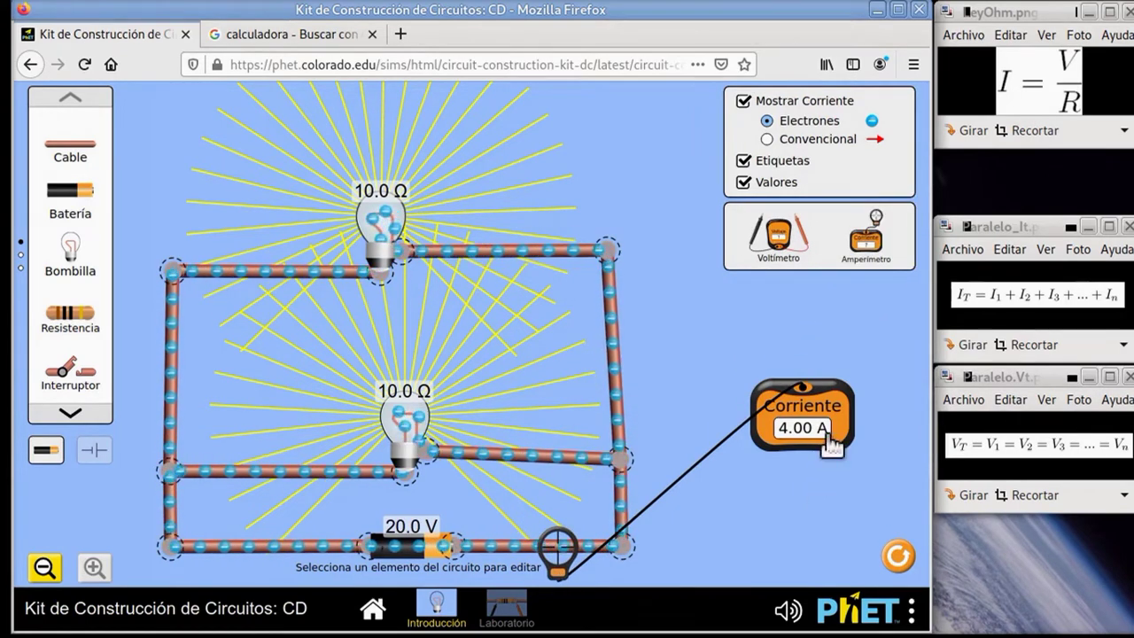
{"action": "left_click_drag", "start_coordinate": [775, 434], "coordinate": [776, 552]}
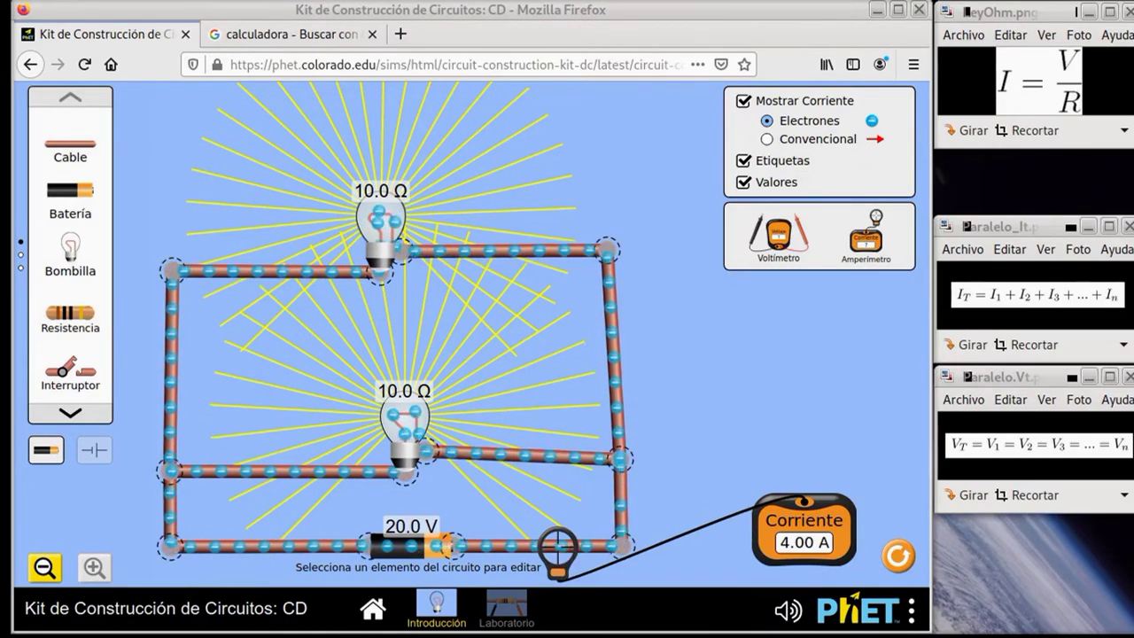
- Bring up the Paralelo_Rt formula image and stack it between the Ohm's law image and the lowered Paralelo_It and Paralelo.Vt images
{"action": "key", "text": "alt+Tab"}
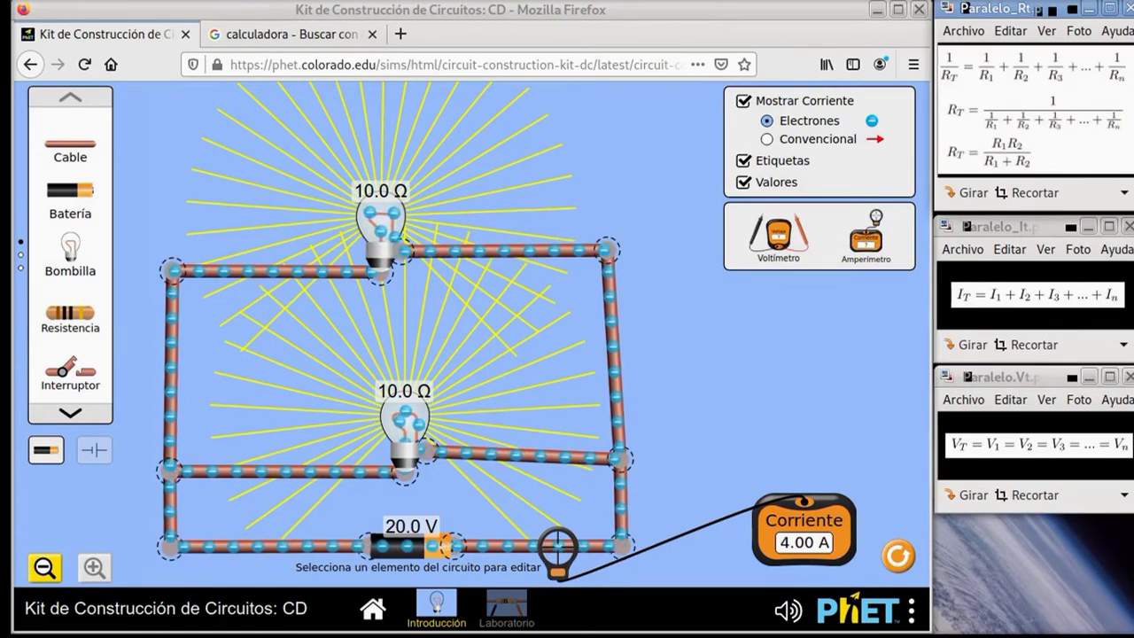
{"action": "key", "text": "alt+Tab"}
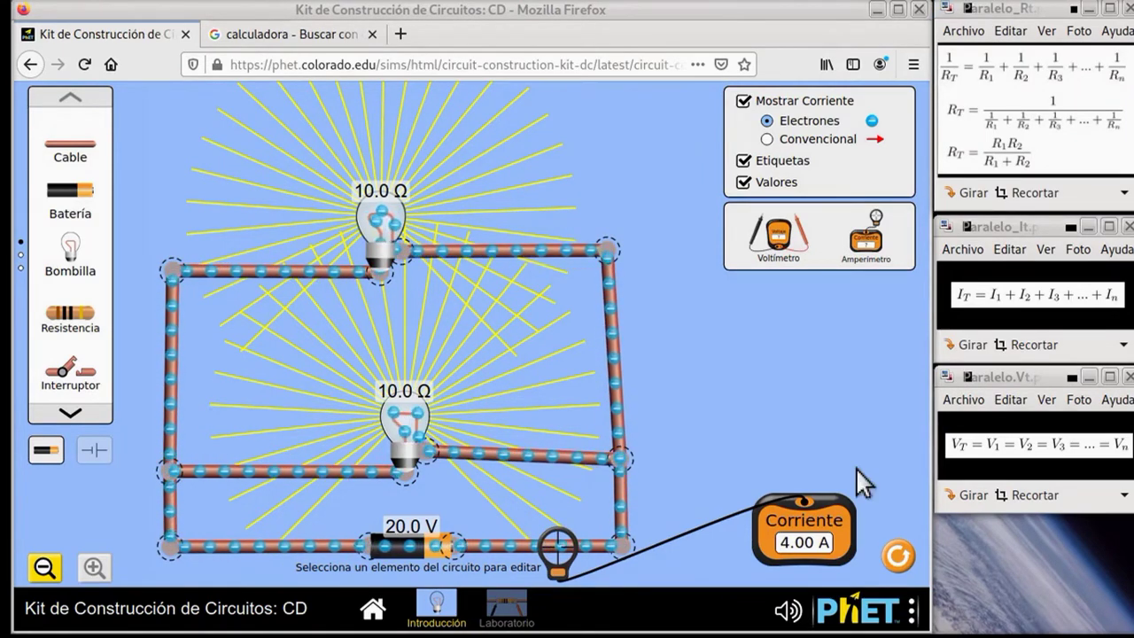
{"action": "left_click_drag", "start_coordinate": [995, 379], "coordinate": [996, 505]}
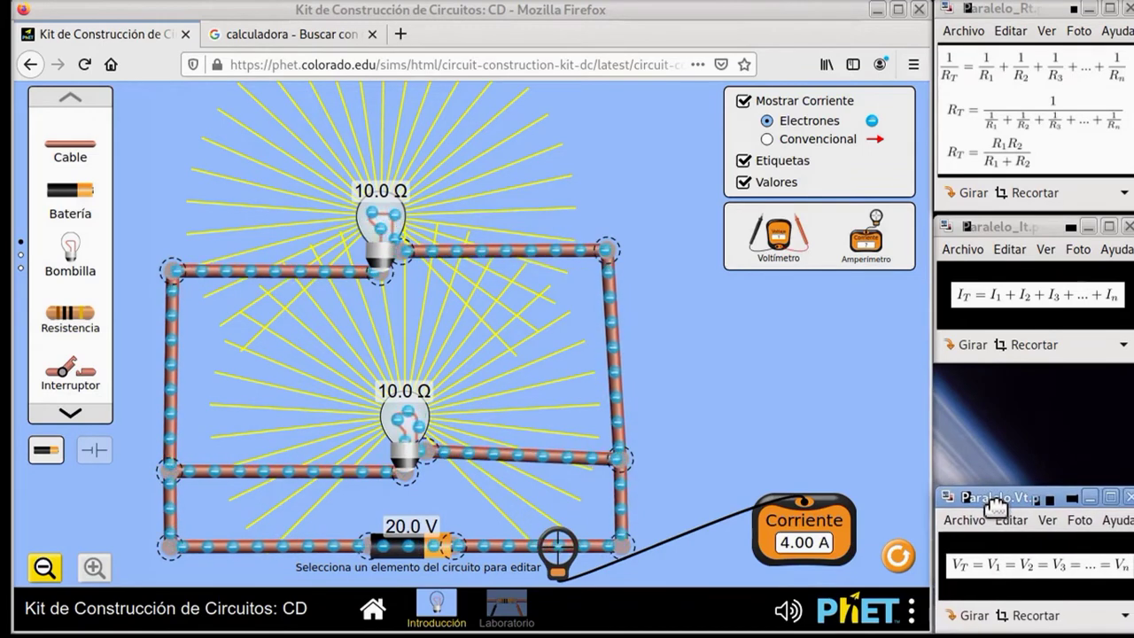
{"action": "left_click", "coordinate": [1003, 245]}
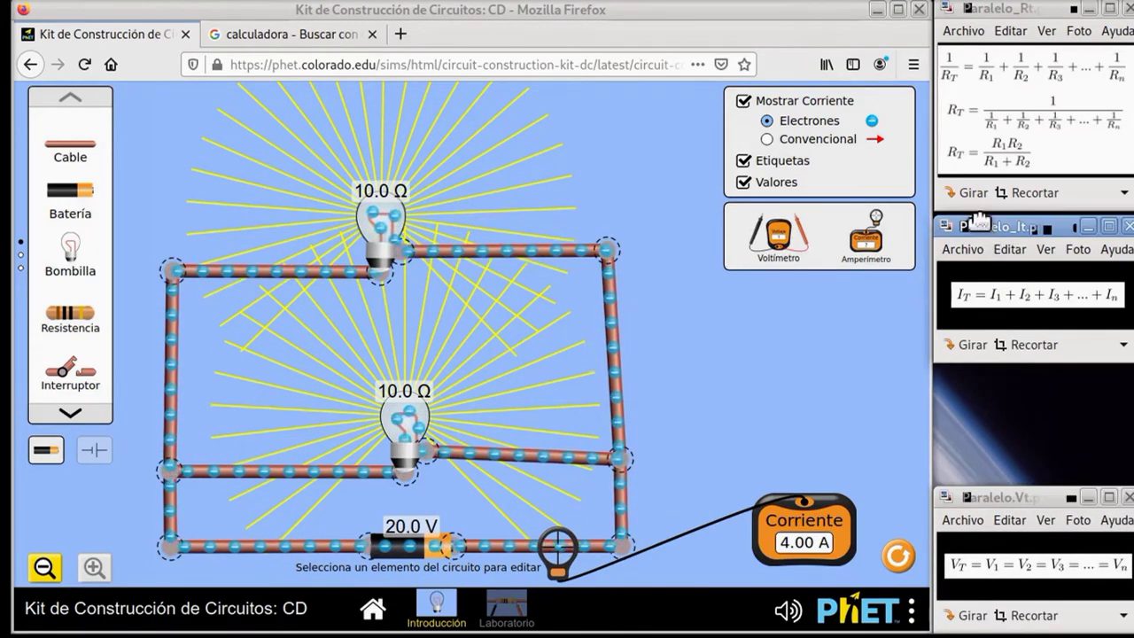
{"action": "left_click_drag", "start_coordinate": [999, 226], "coordinate": [998, 348]}
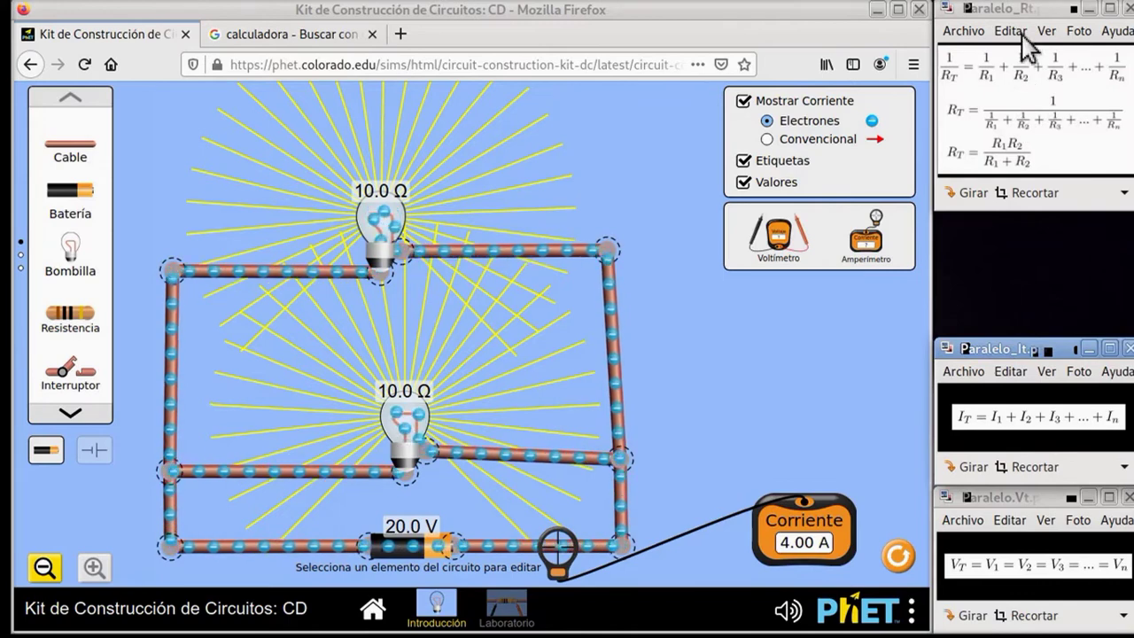
{"action": "left_click_drag", "start_coordinate": [1019, 14], "coordinate": [1009, 128]}
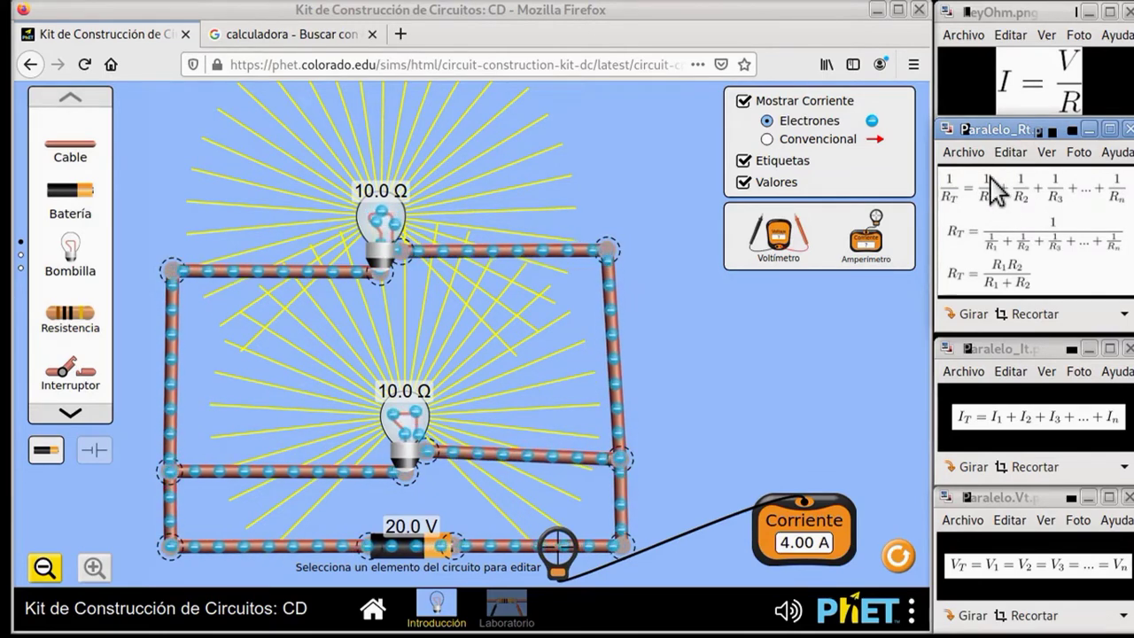
- Switch to the Google calculator and calculate the sum of the reciprocals of both resistances, 1 ÷ 10 + 1 ÷ 10
{"action": "left_click", "coordinate": [285, 36]}
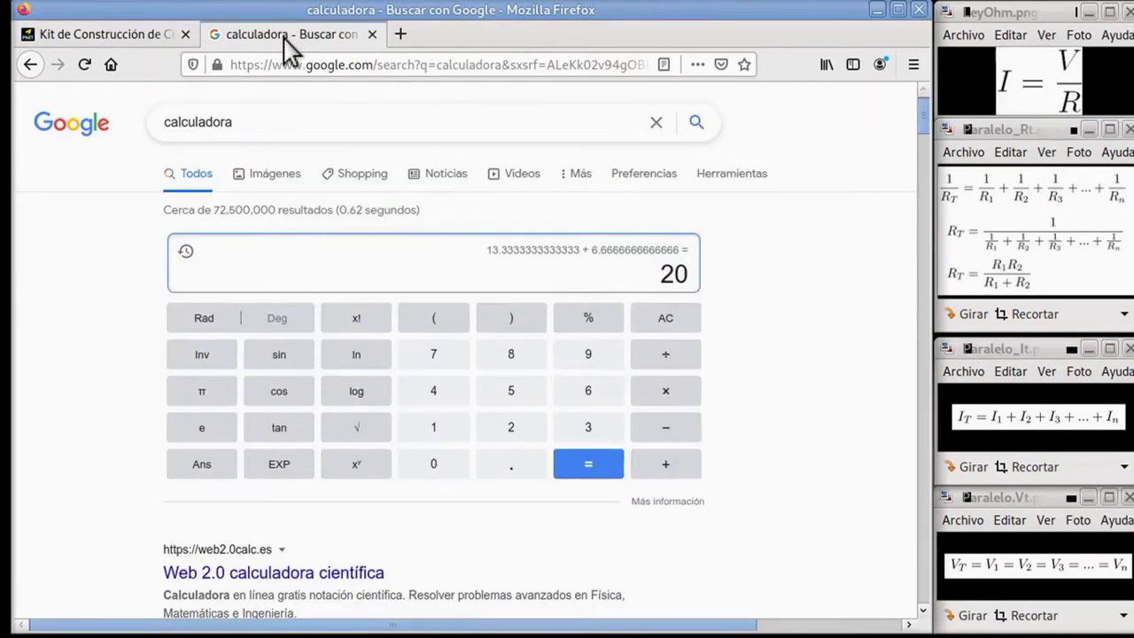
{"action": "left_click", "coordinate": [428, 433]}
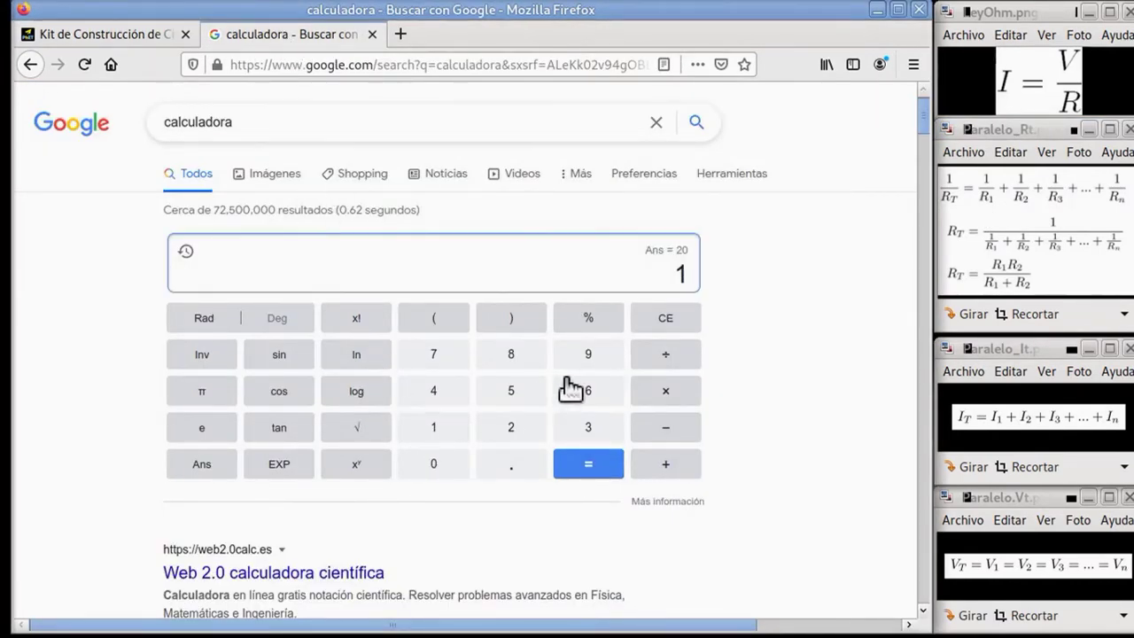
{"action": "left_click", "coordinate": [664, 363]}
{"action": "left_click", "coordinate": [440, 436]}
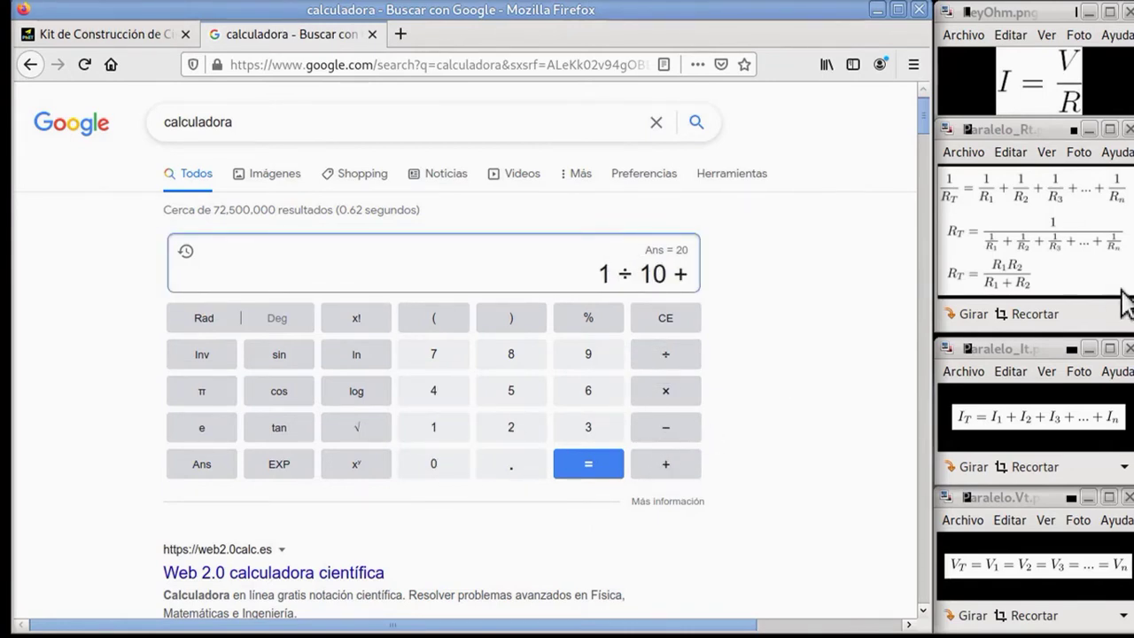
{"action": "left_click", "coordinate": [433, 435]}
{"action": "left_click", "coordinate": [663, 361]}
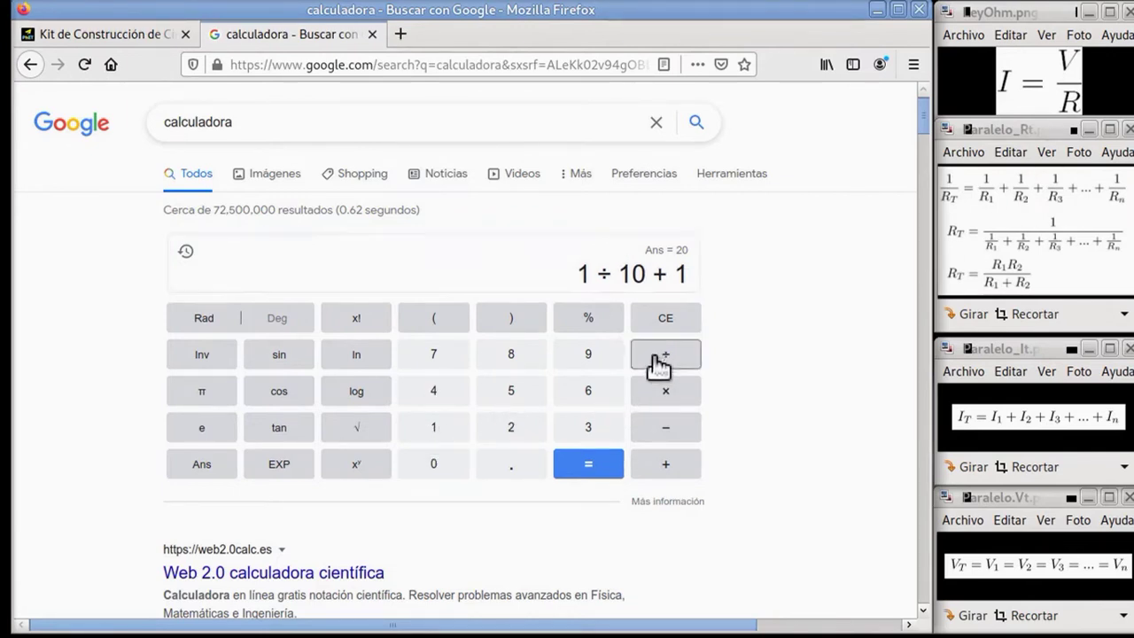
{"action": "left_click", "coordinate": [434, 434]}
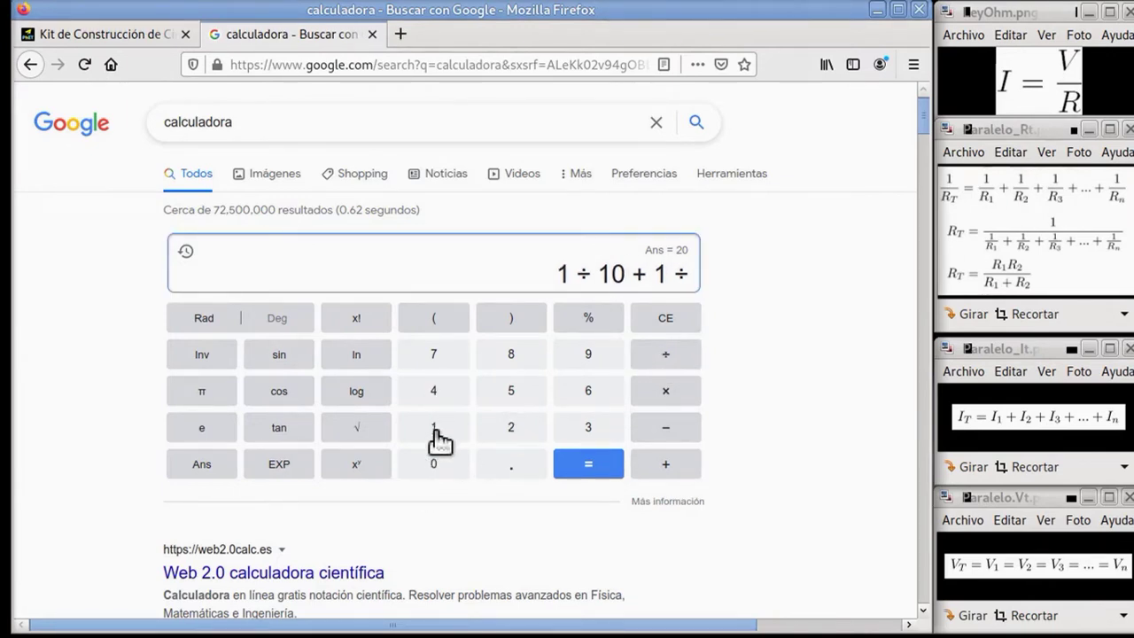
{"action": "left_click", "coordinate": [434, 463]}
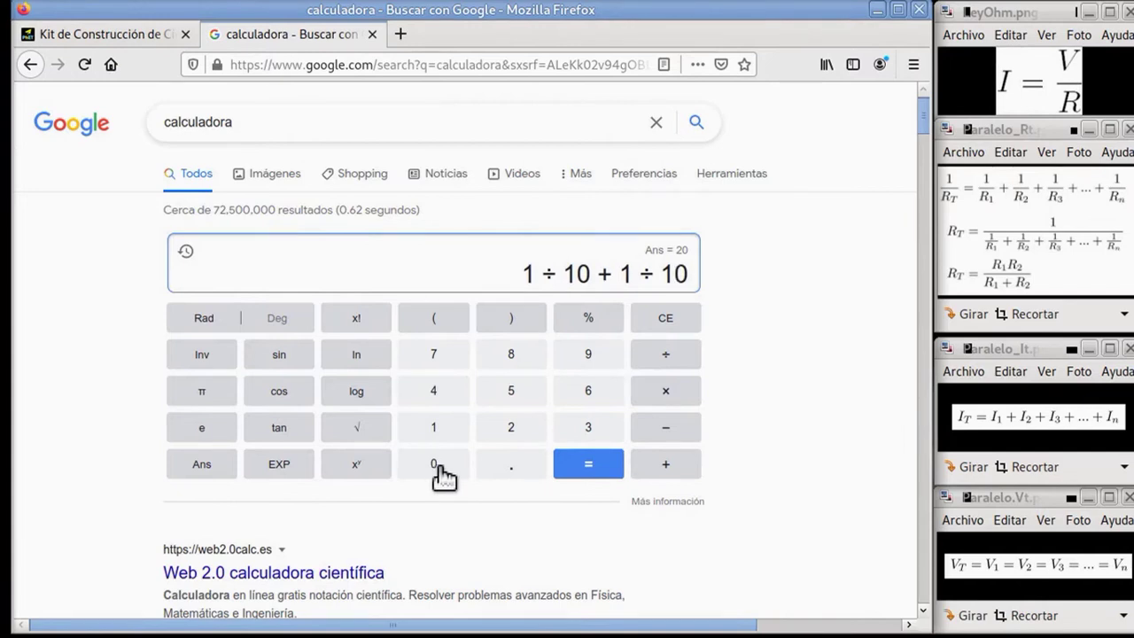
{"action": "left_click", "coordinate": [577, 470]}
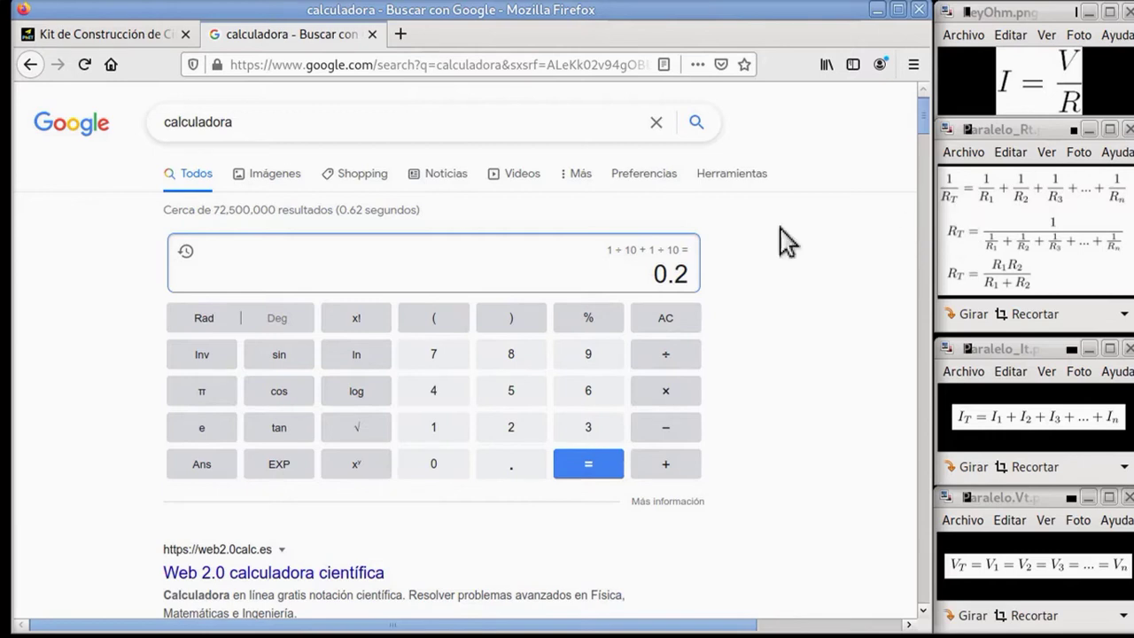
- Calculate the total parallel resistance as 1 ÷ 0.2
{"action": "left_click", "coordinate": [433, 433]}
{"action": "left_click", "coordinate": [664, 358]}
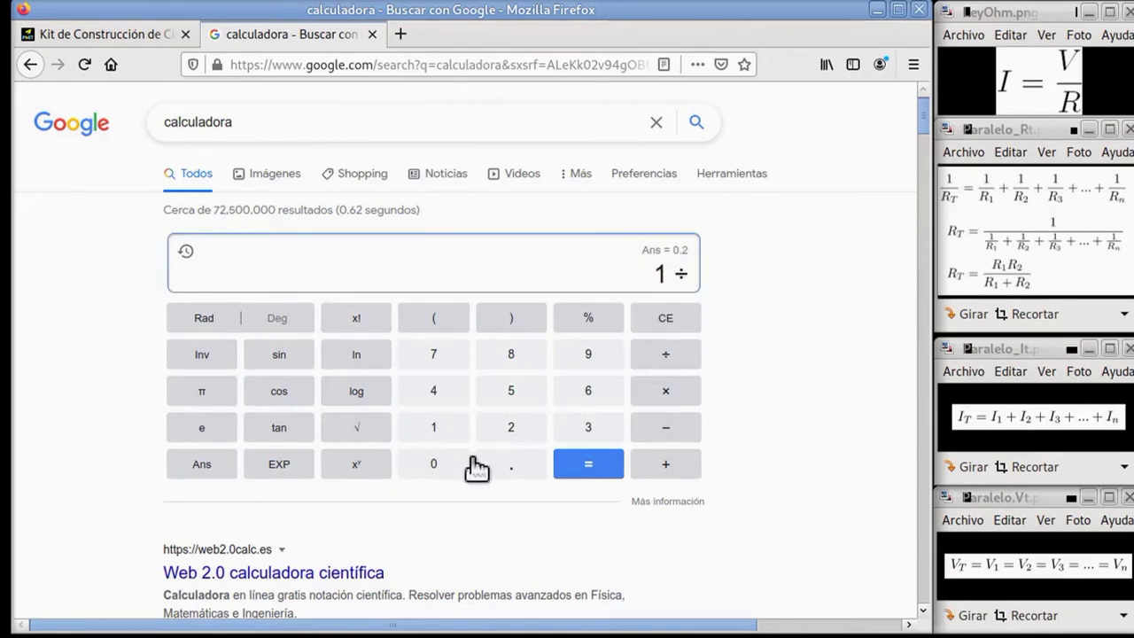
{"action": "left_click", "coordinate": [467, 462]}
{"action": "left_click", "coordinate": [510, 464]}
{"action": "left_click", "coordinate": [514, 432]}
{"action": "left_click", "coordinate": [585, 470]}
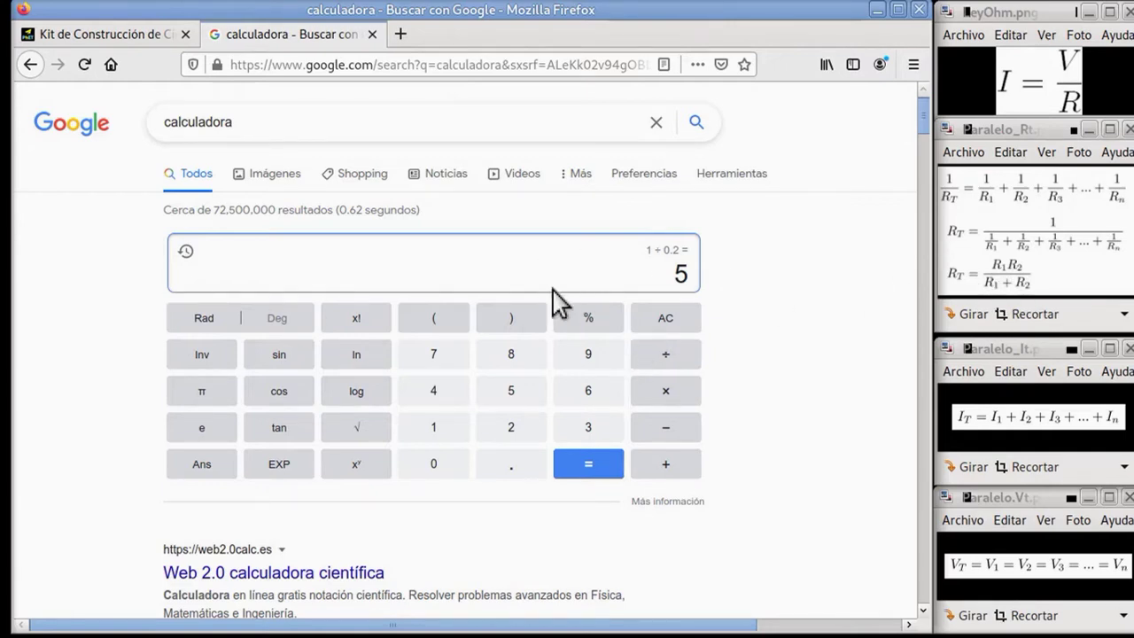
- Calculate the total parallel resistance with the product-over-sum formula, 10 × 10 ÷ (10 + 10)
{"action": "left_click", "coordinate": [666, 321]}
{"action": "left_click", "coordinate": [448, 434]}
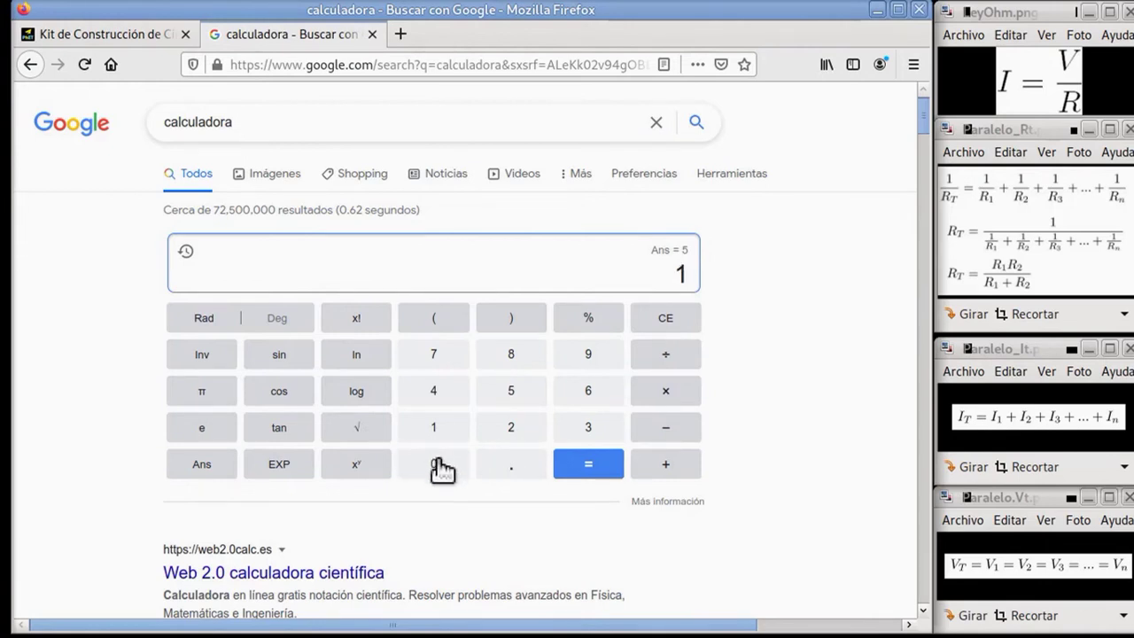
{"action": "left_click", "coordinate": [443, 466]}
{"action": "left_click", "coordinate": [665, 396]}
{"action": "left_click", "coordinate": [448, 432]}
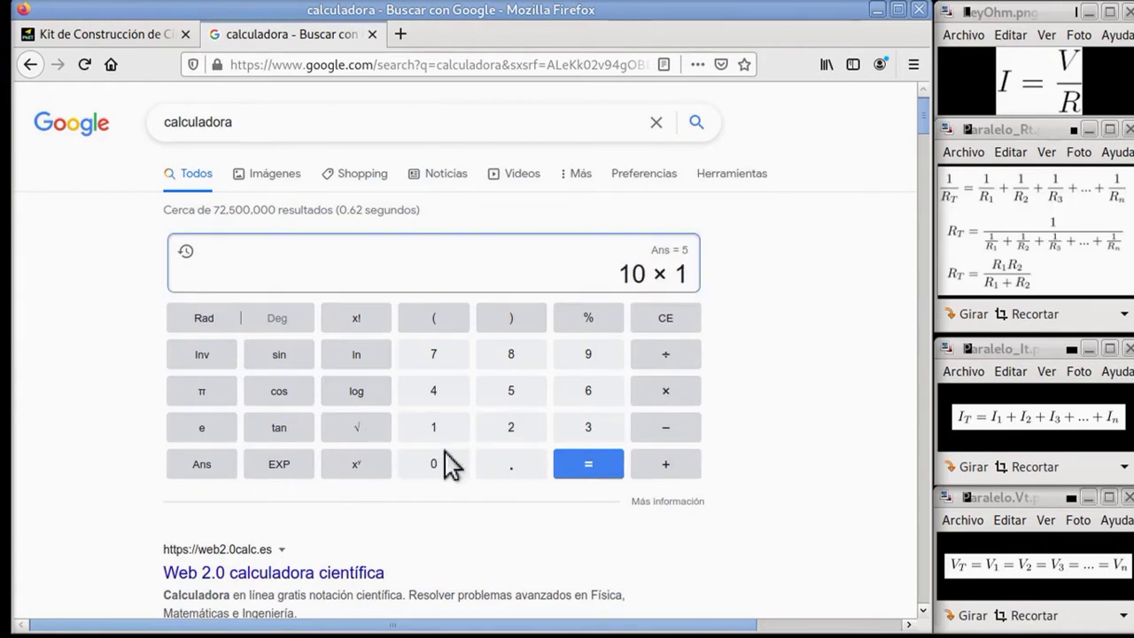
{"action": "left_click", "coordinate": [443, 468]}
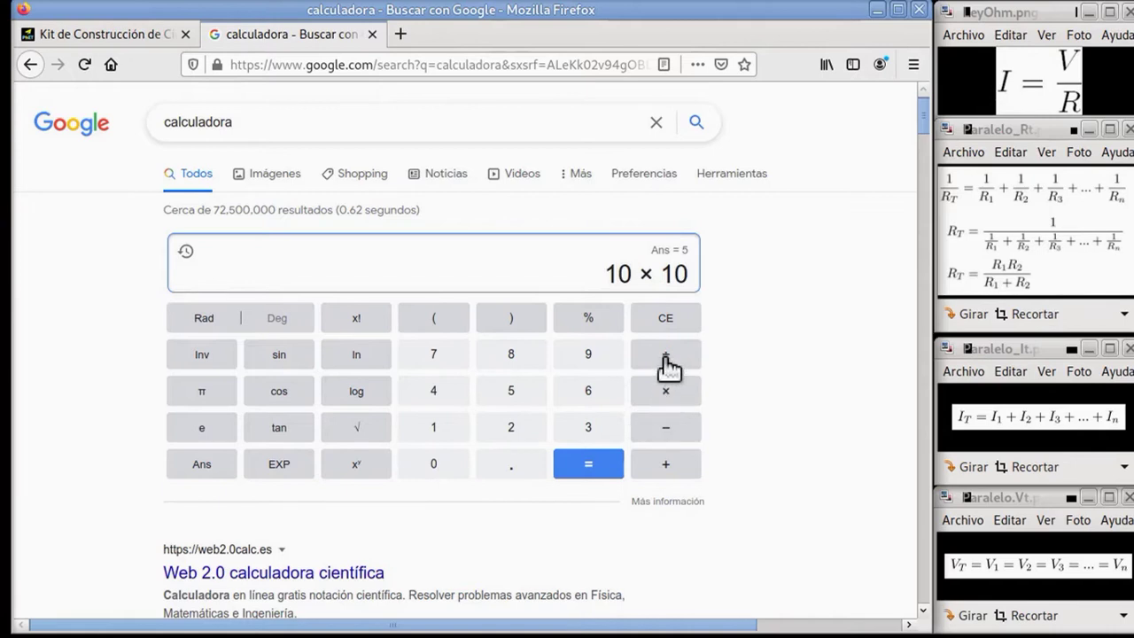
{"action": "left_click", "coordinate": [436, 323]}
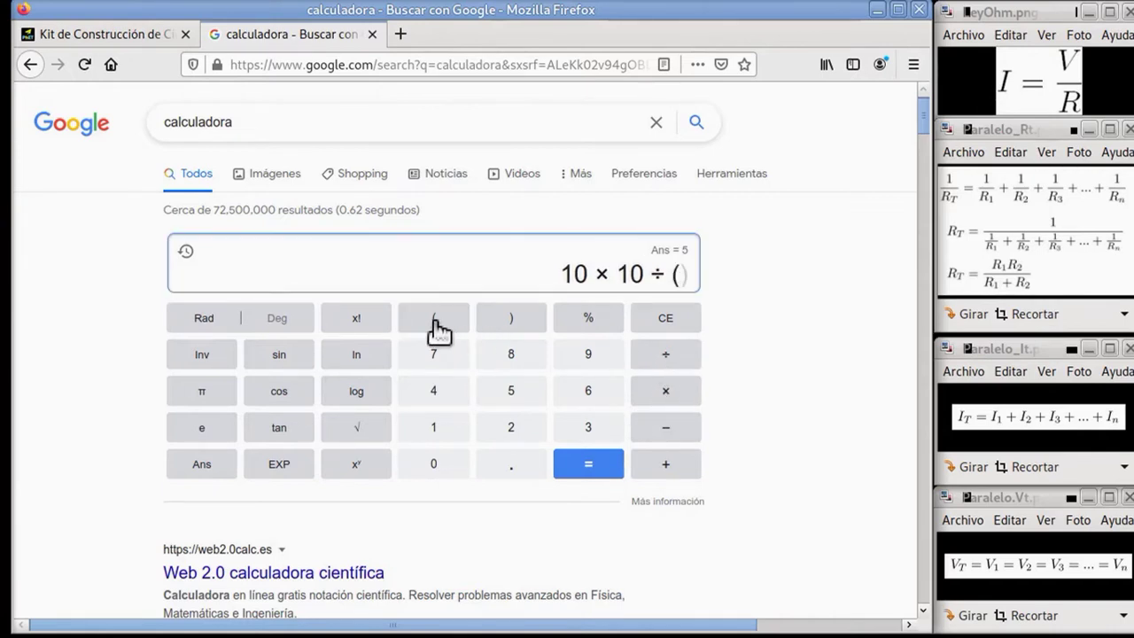
{"action": "left_click", "coordinate": [432, 435]}
{"action": "left_click", "coordinate": [443, 468]}
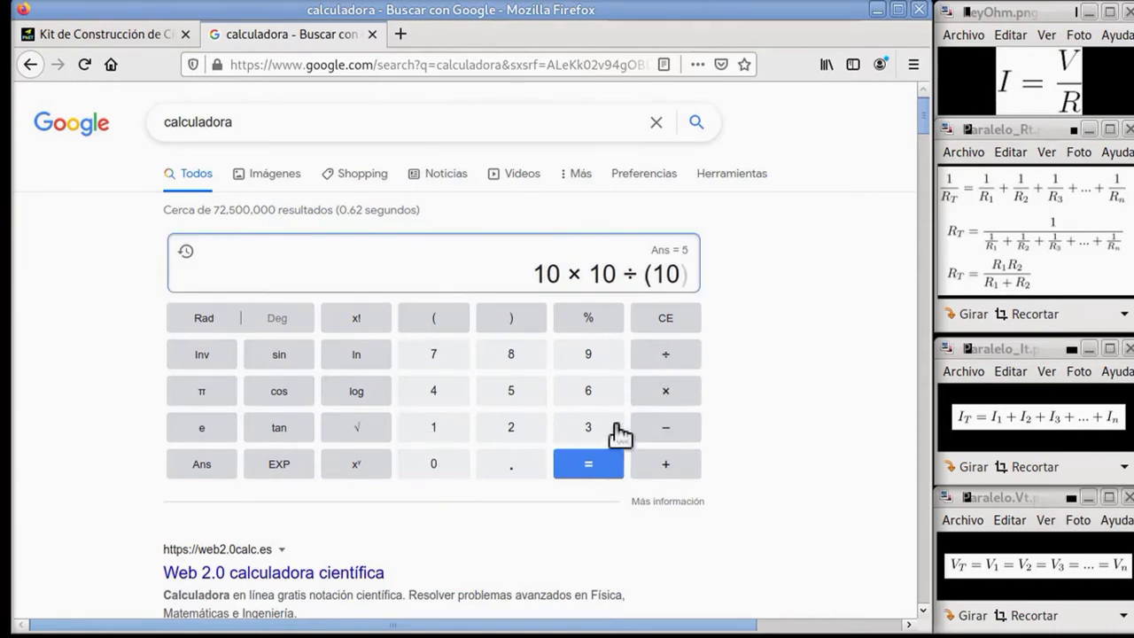
{"action": "left_click", "coordinate": [660, 464]}
{"action": "left_click", "coordinate": [432, 434]}
{"action": "left_click", "coordinate": [441, 470]}
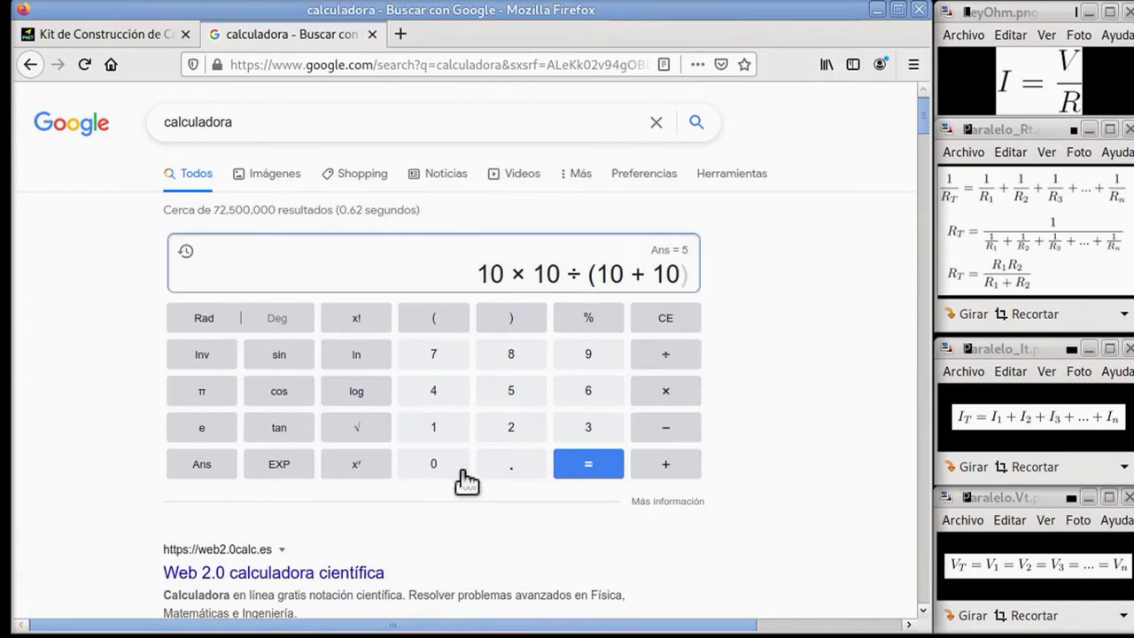
{"action": "left_click", "coordinate": [592, 470]}
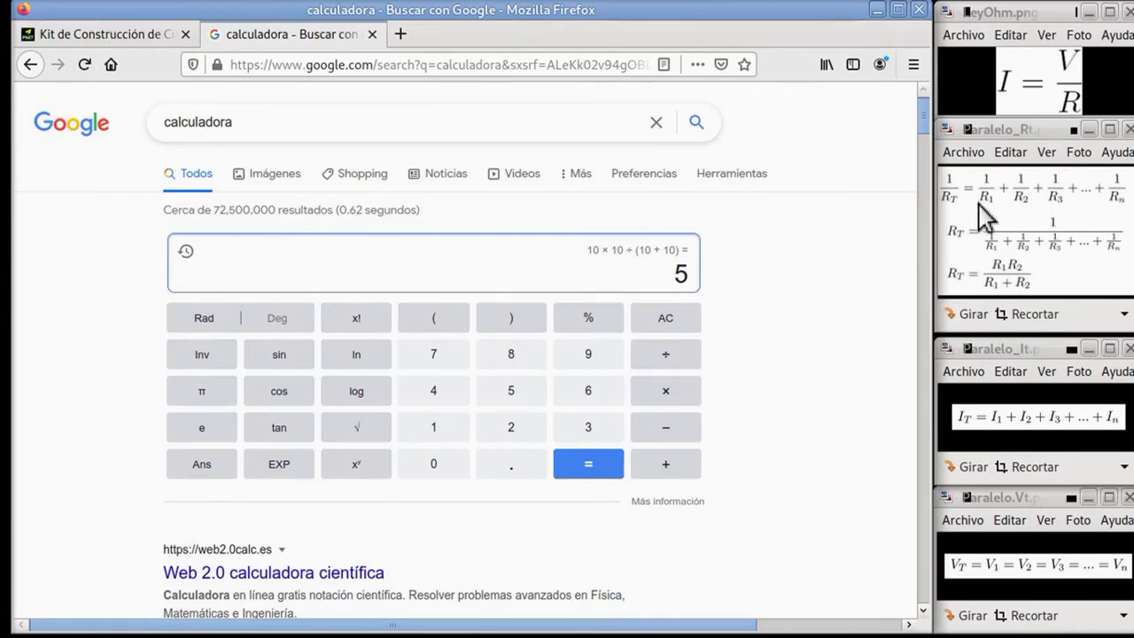
- Return to the PhET circuit simulation and set the upper bulb's resistance to 5.0 ohms
{"action": "left_click", "coordinate": [93, 37]}
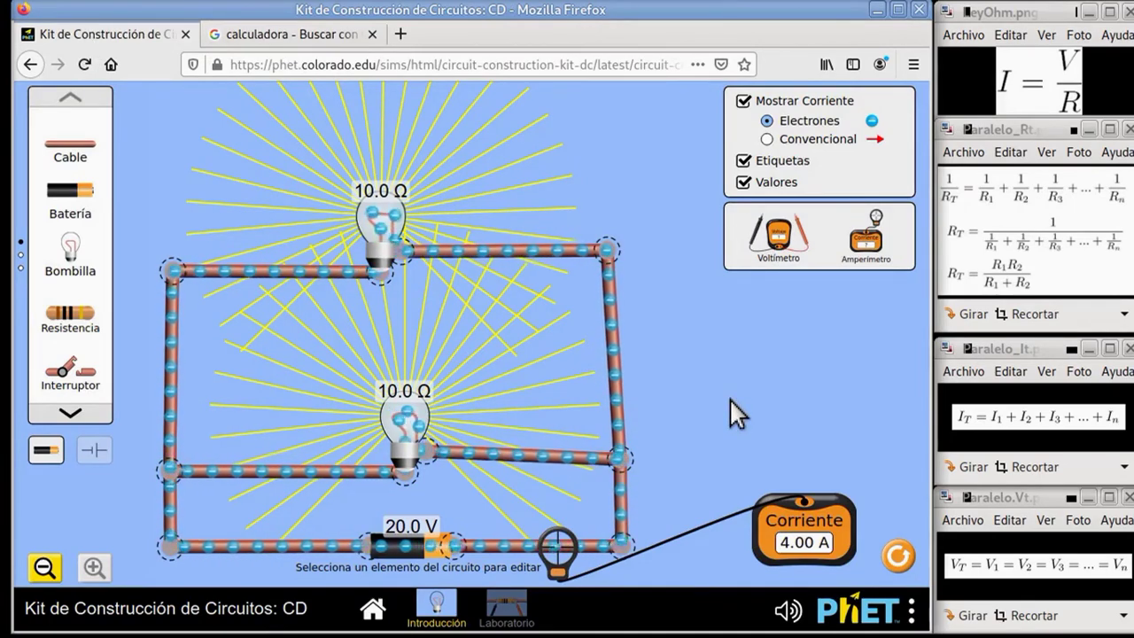
{"action": "left_click", "coordinate": [383, 223]}
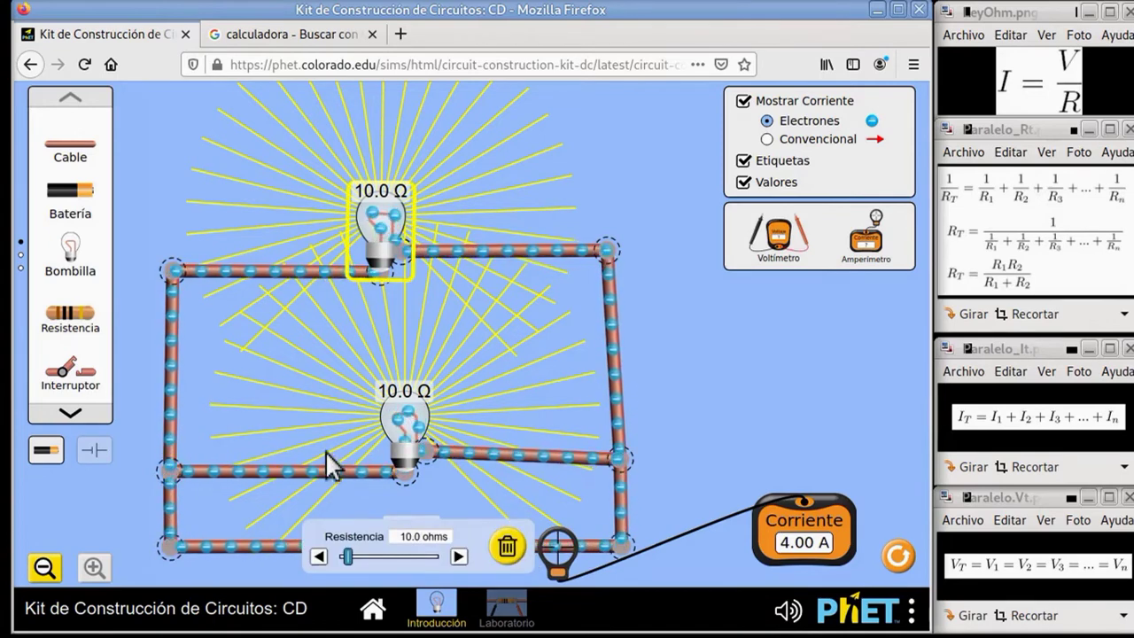
{"action": "left_click_drag", "start_coordinate": [349, 556], "coordinate": [343, 556]}
{"action": "left_click", "coordinate": [525, 436]}
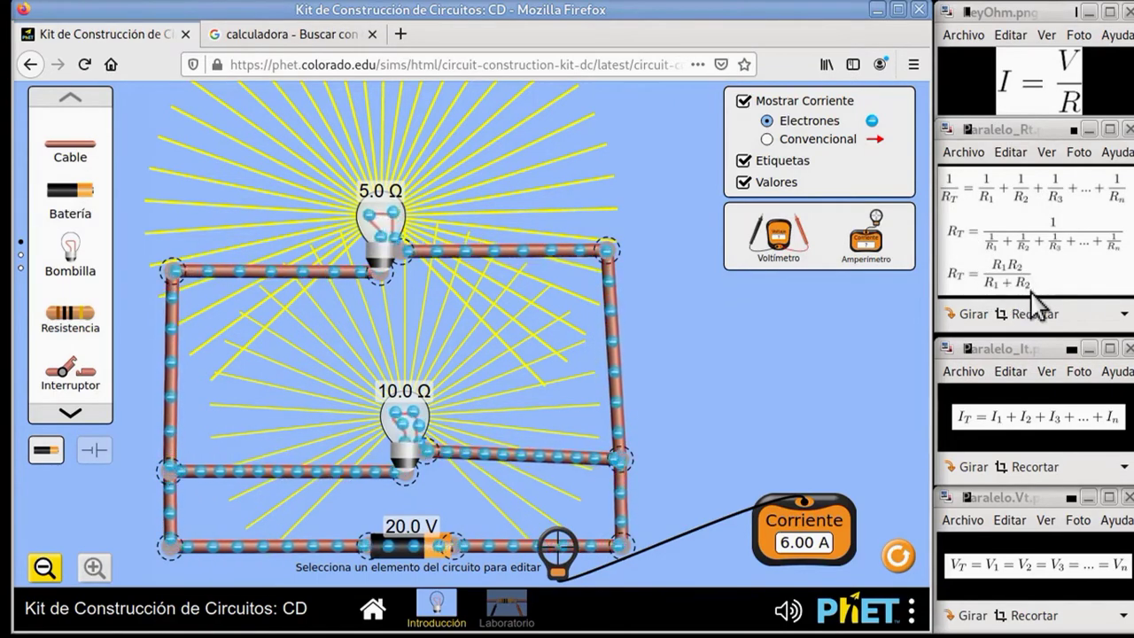
- Switch to the Google calculator and calculate the new total parallel resistance as 5 × 10 ÷ (5 + 10)
{"action": "left_click", "coordinate": [338, 37]}
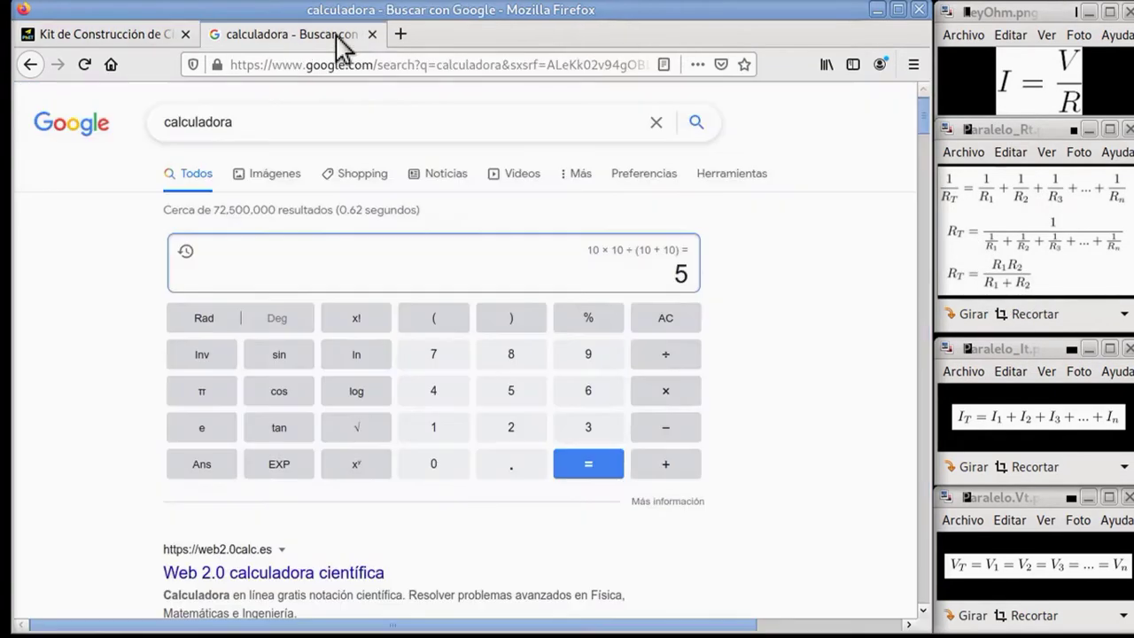
{"action": "left_click", "coordinate": [665, 317]}
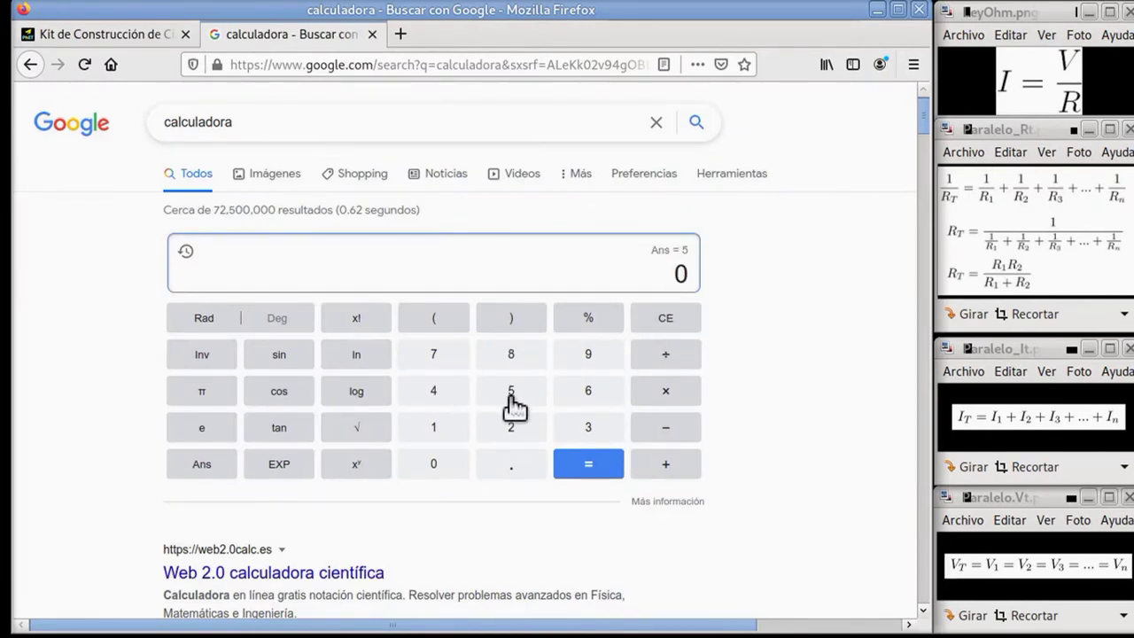
{"action": "left_click", "coordinate": [663, 405]}
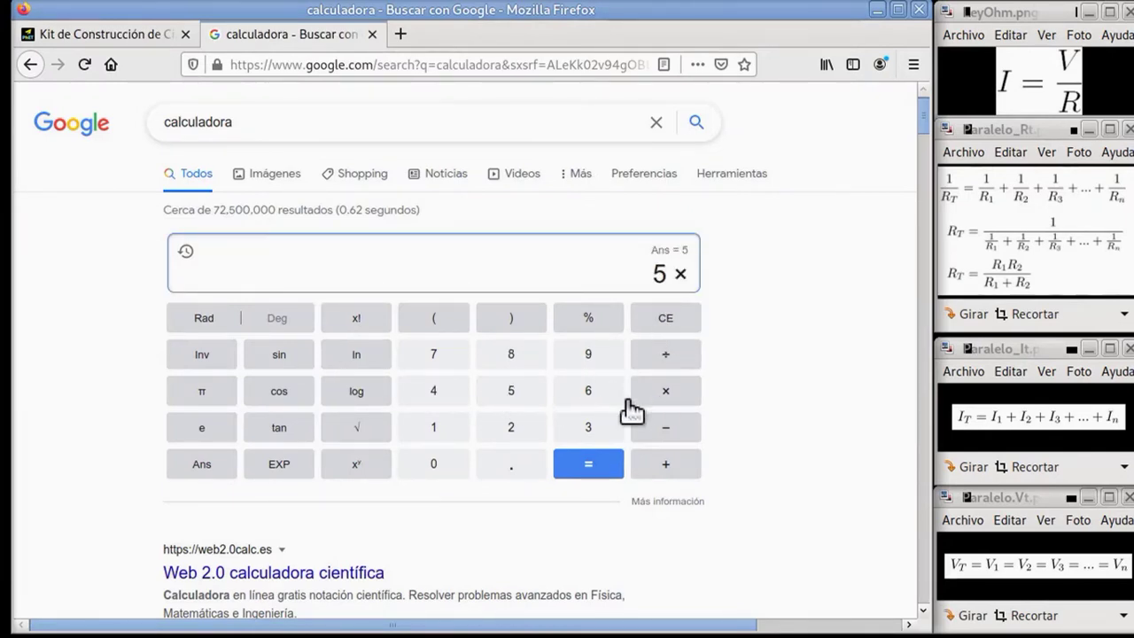
{"action": "left_click", "coordinate": [448, 428]}
{"action": "left_click", "coordinate": [435, 464]}
{"action": "left_click", "coordinate": [671, 359]}
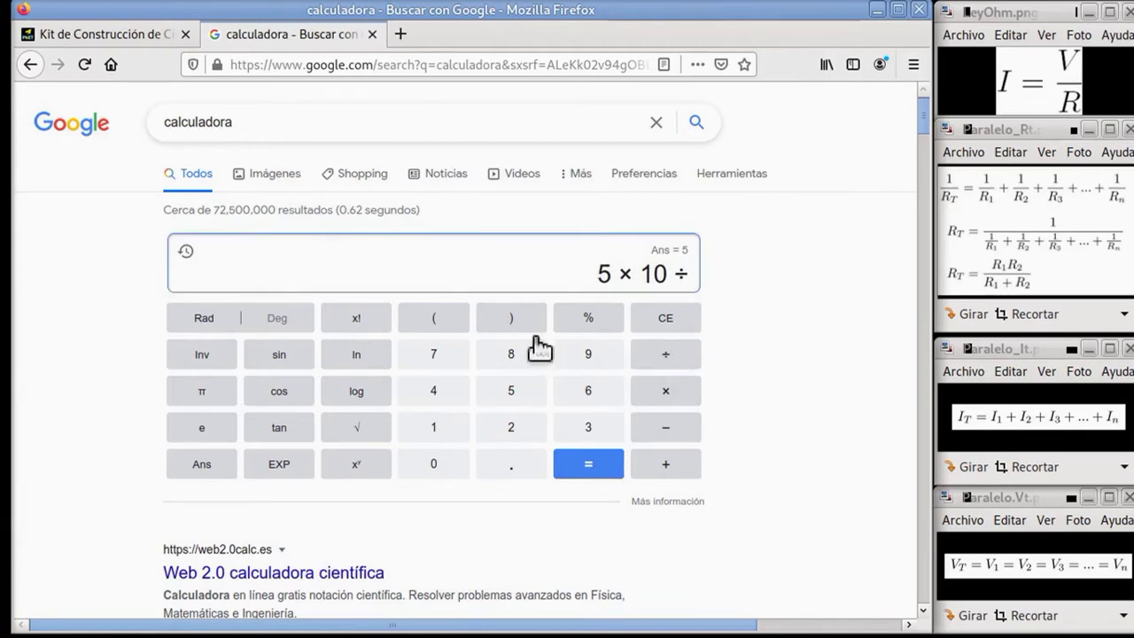
{"action": "left_click", "coordinate": [451, 328]}
{"action": "left_click", "coordinate": [512, 399]}
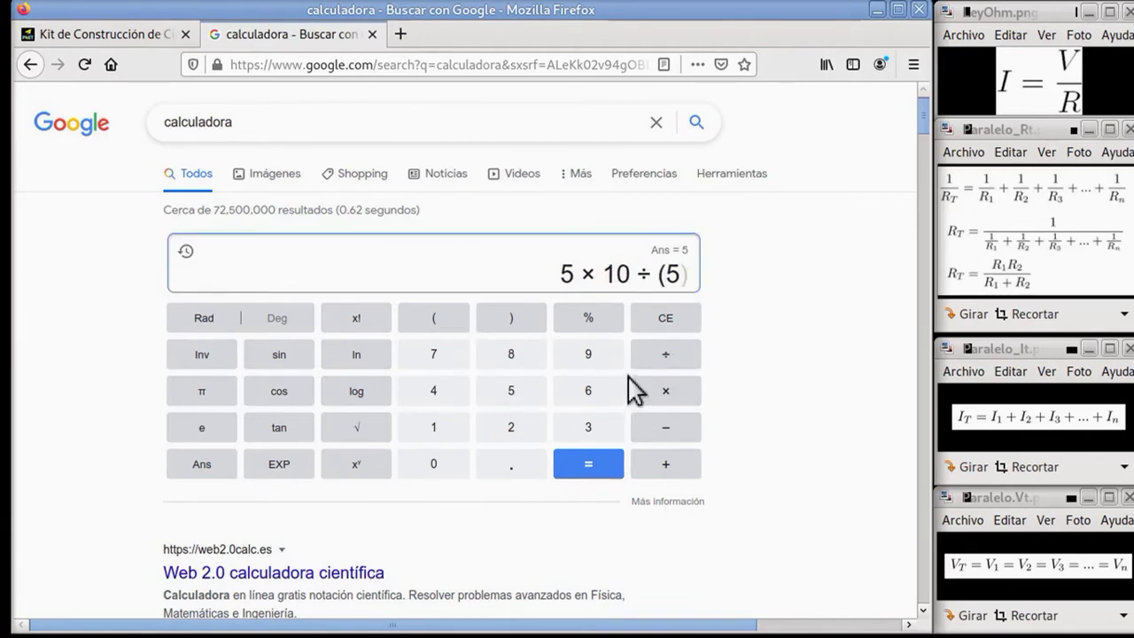
{"action": "left_click", "coordinate": [656, 463]}
{"action": "left_click", "coordinate": [443, 428]}
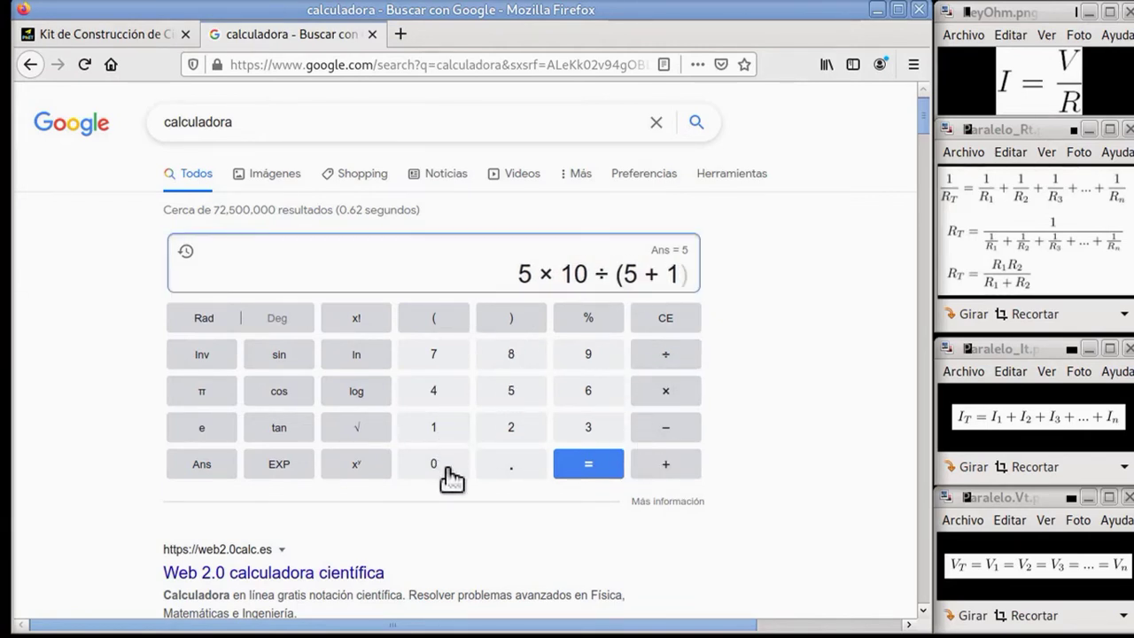
{"action": "left_click", "coordinate": [449, 470]}
{"action": "left_click", "coordinate": [506, 329]}
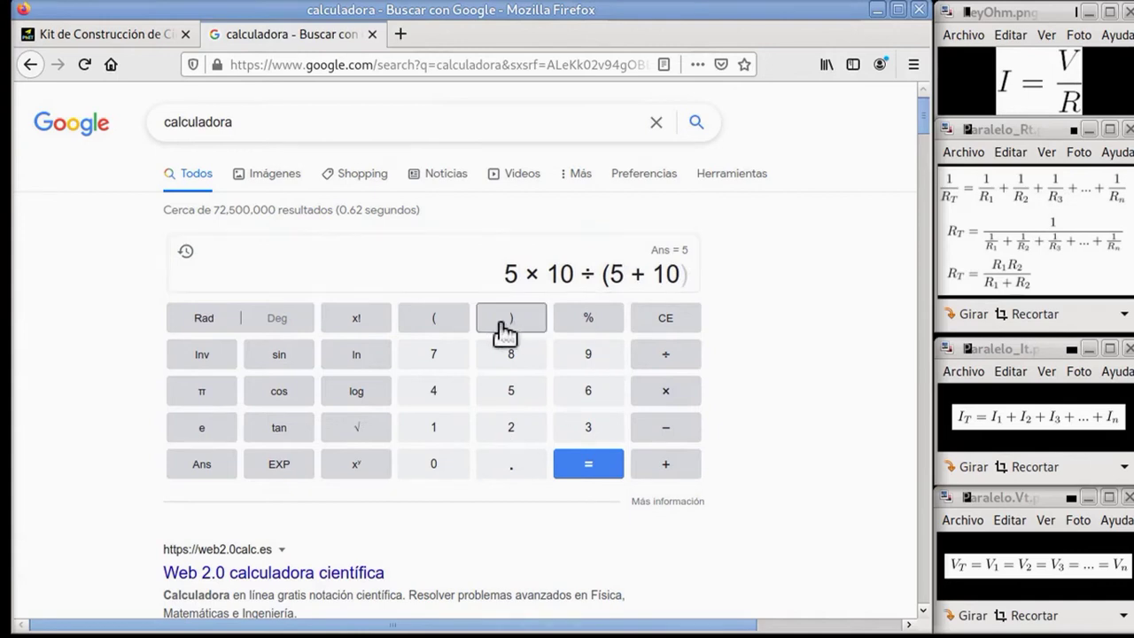
{"action": "left_click", "coordinate": [592, 466]}
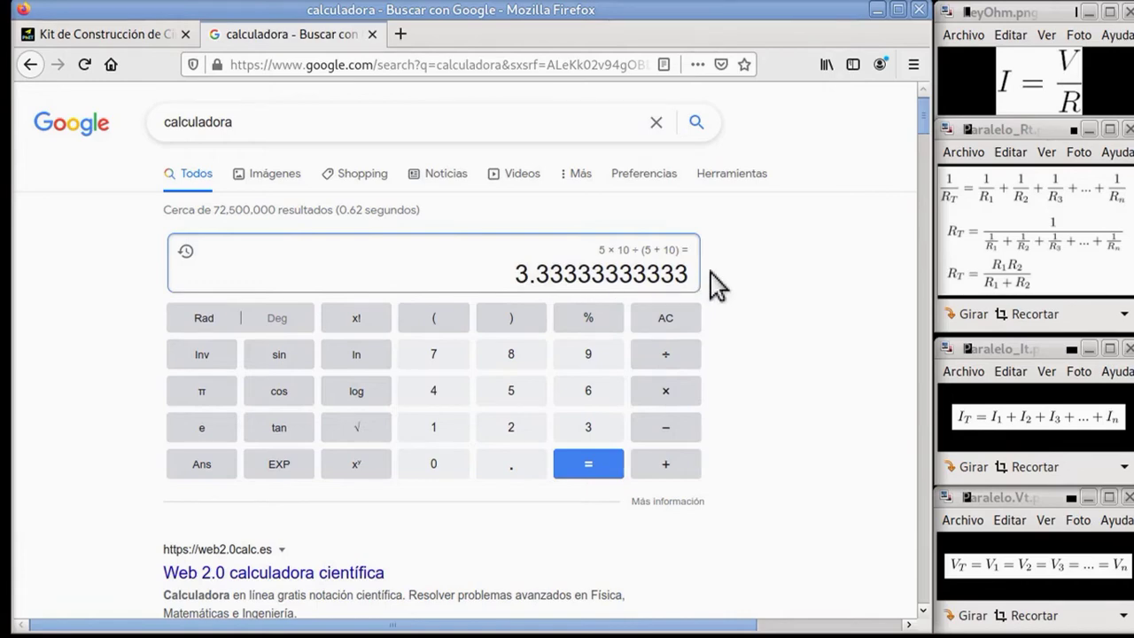
- Check the battery voltage in the PhET simulation, and calculate the total current on the Google calculator as 20 ÷ 3.333333333333
{"action": "left_click", "coordinate": [134, 37]}
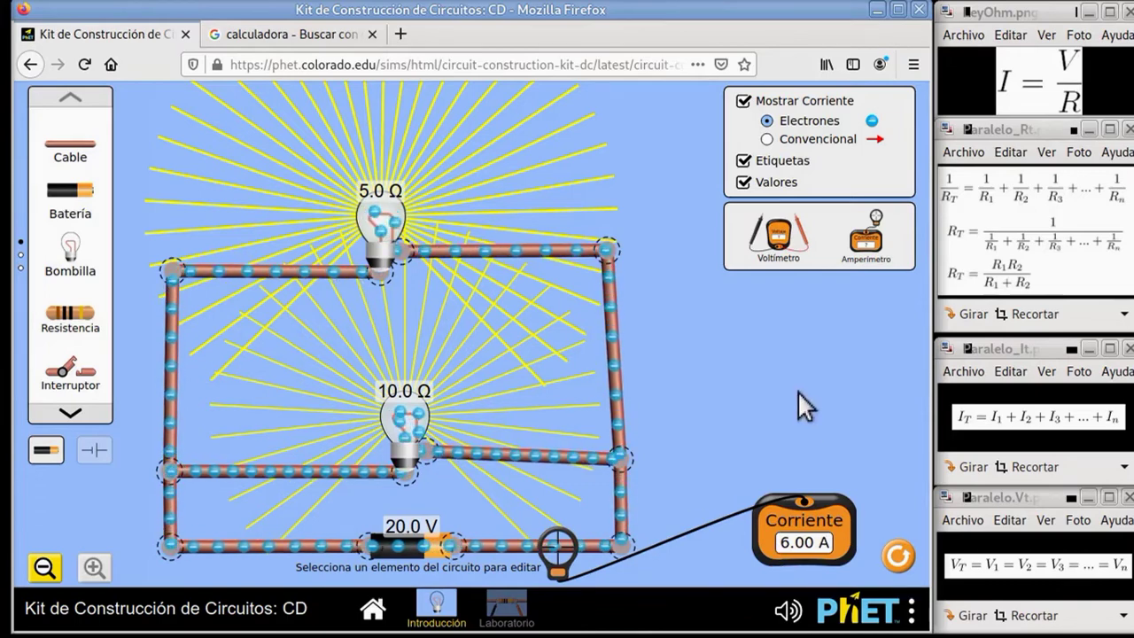
{"action": "left_click", "coordinate": [323, 41]}
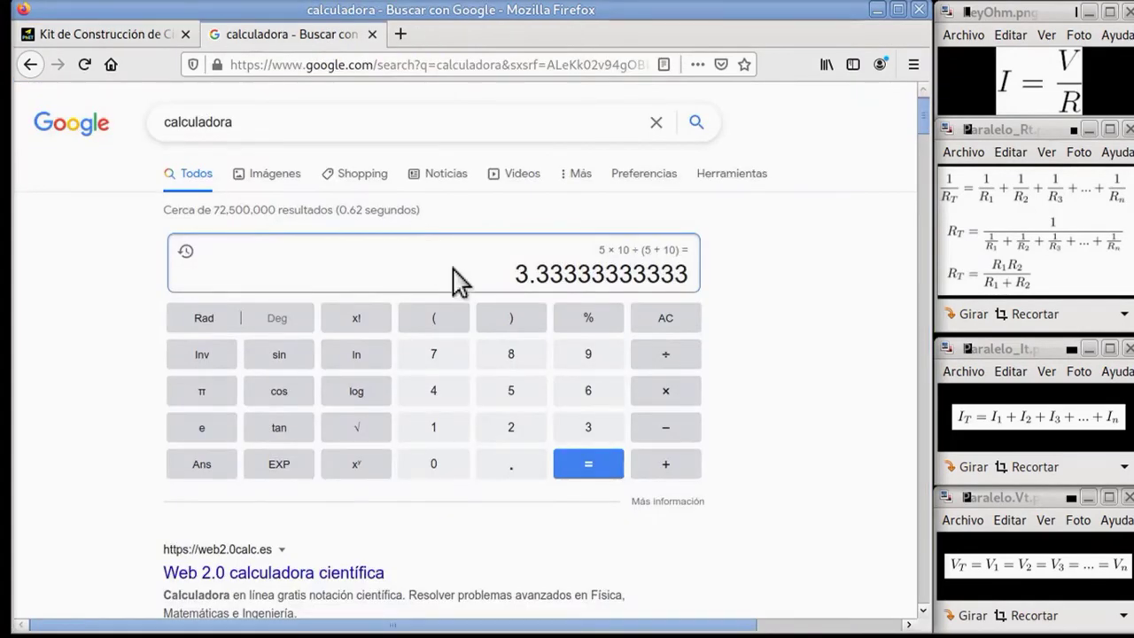
{"action": "left_click", "coordinate": [677, 318]}
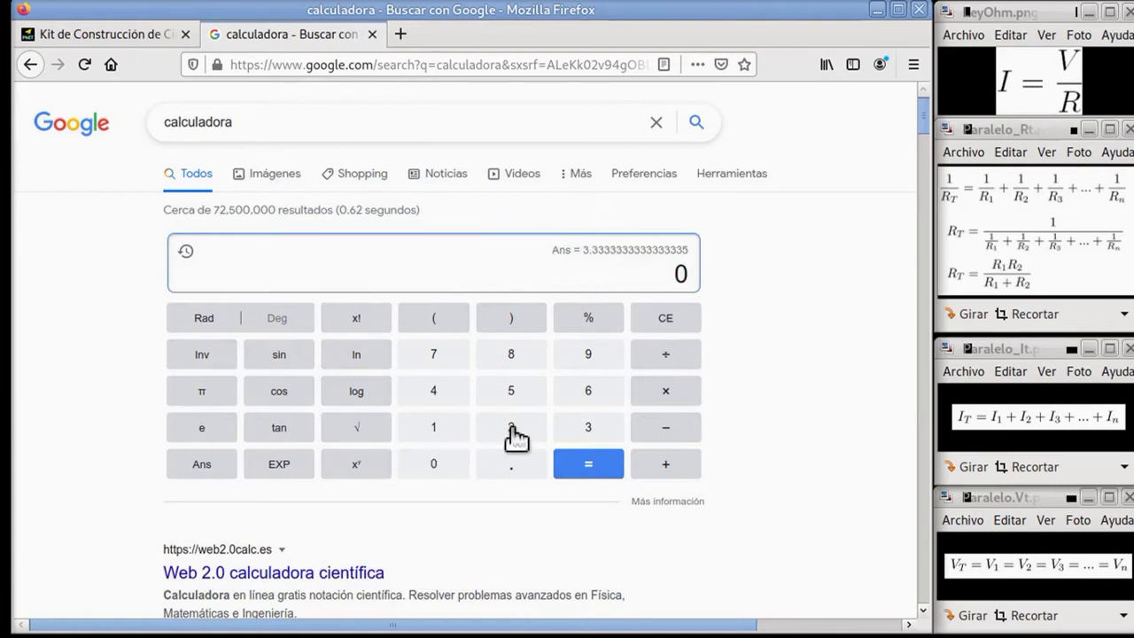
{"action": "left_click", "coordinate": [663, 356]}
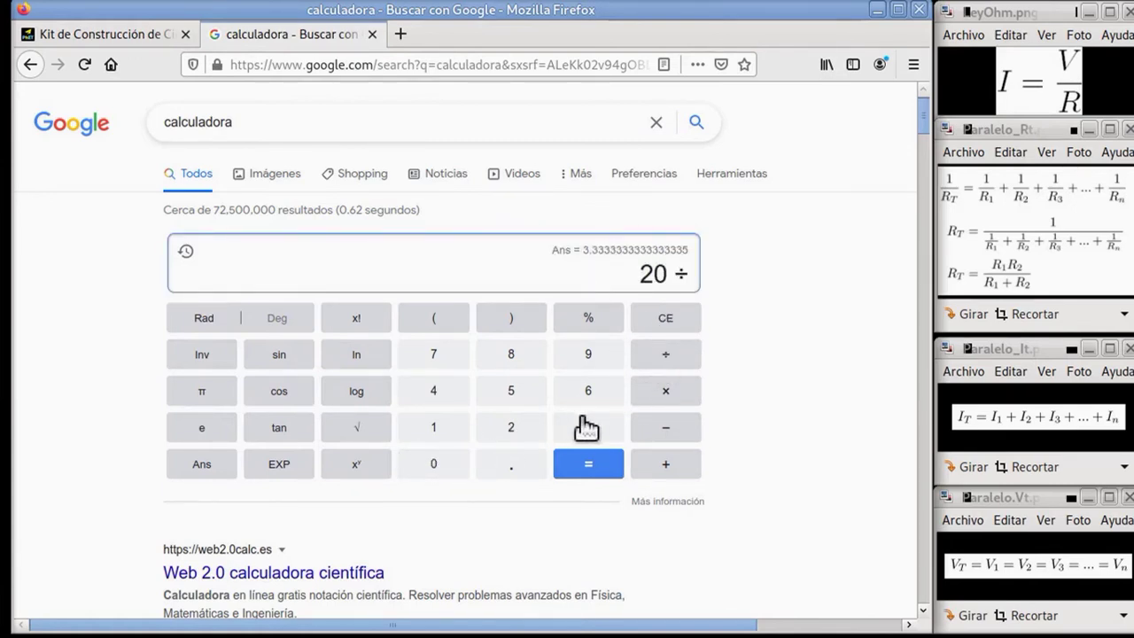
{"action": "left_click", "coordinate": [510, 469]}
{"action": "triple_click", "coordinate": [585, 429]}
{"action": "double_click", "coordinate": [585, 429]}
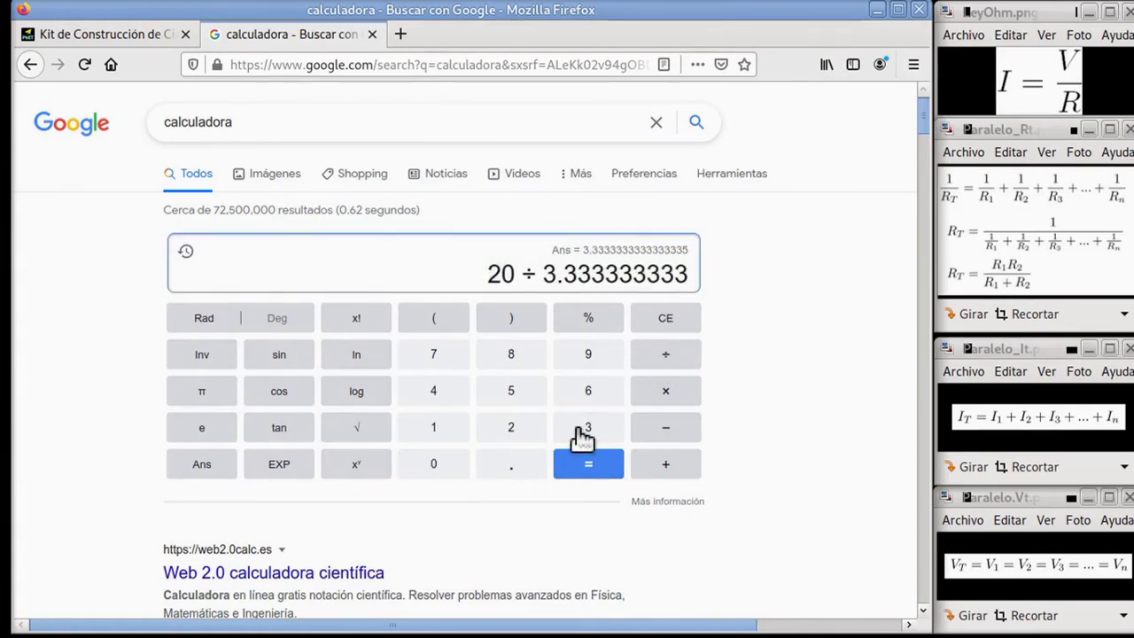
{"action": "double_click", "coordinate": [585, 430]}
{"action": "left_click", "coordinate": [585, 429]}
{"action": "left_click", "coordinate": [585, 430]}
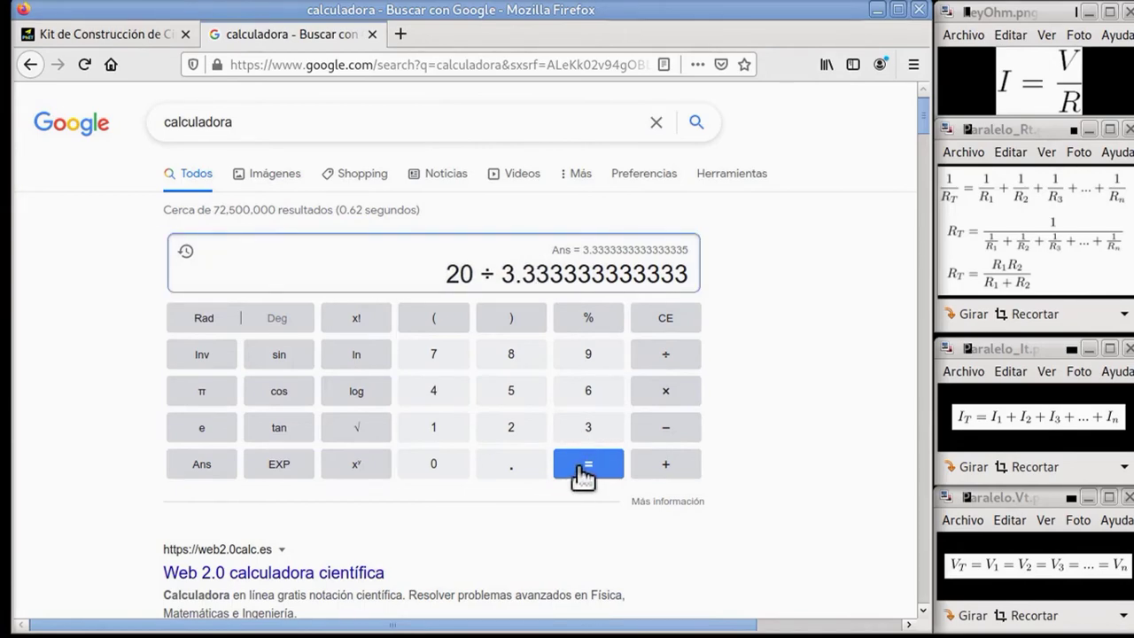
{"action": "left_click", "coordinate": [585, 467]}
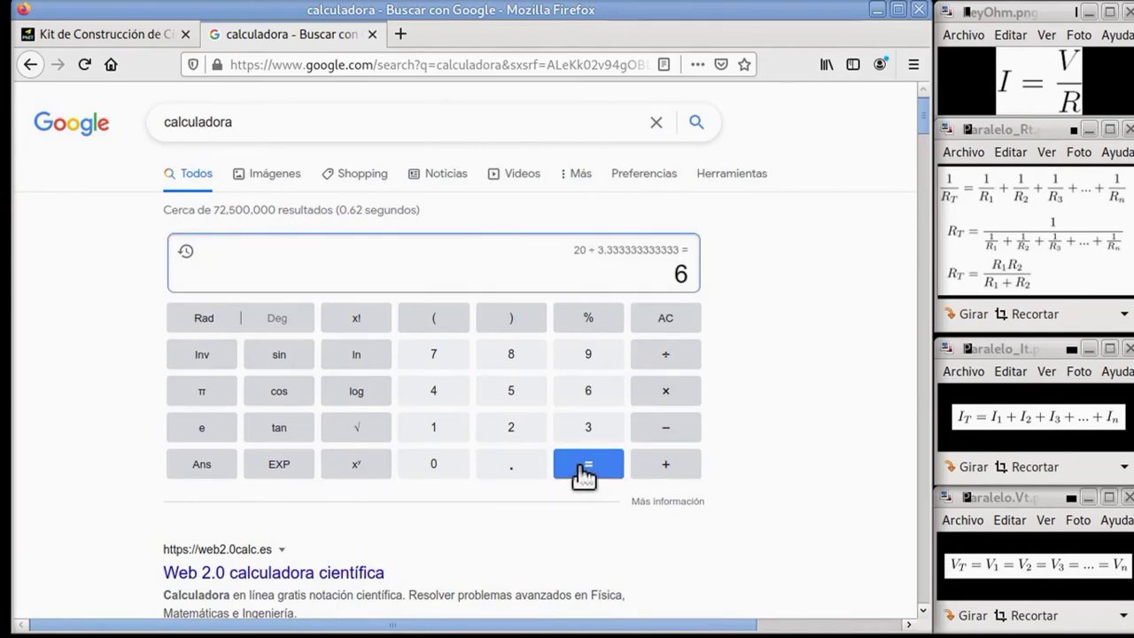
- Return to the PhET circuit simulation and delete the 5 ohm bulb from the upper branch
{"action": "left_click", "coordinate": [132, 40]}
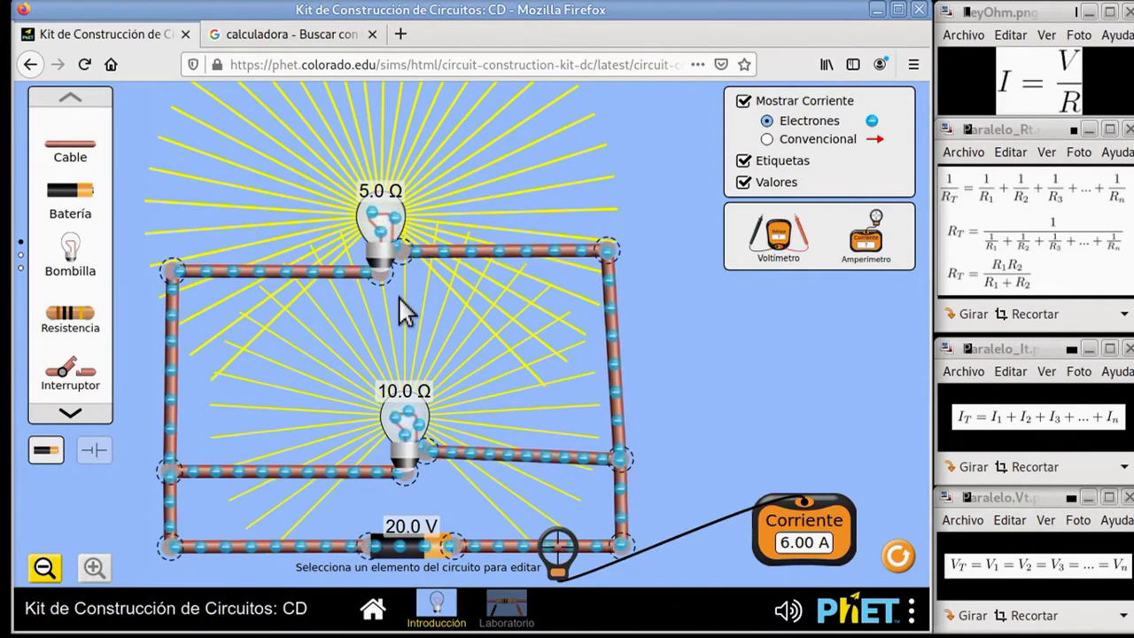
{"action": "left_click", "coordinate": [379, 218]}
{"action": "left_click", "coordinate": [508, 545]}
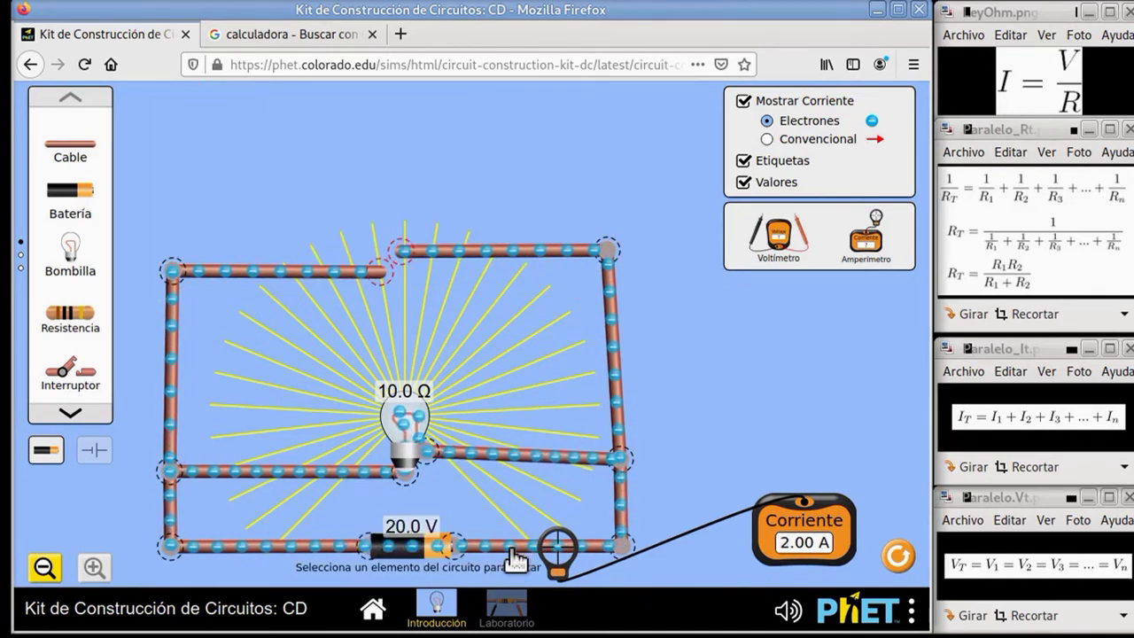
- Set the remaining bulb's resistance to 3.3 ohms, the equivalent of the two parallel bulbs
{"action": "left_click", "coordinate": [406, 427]}
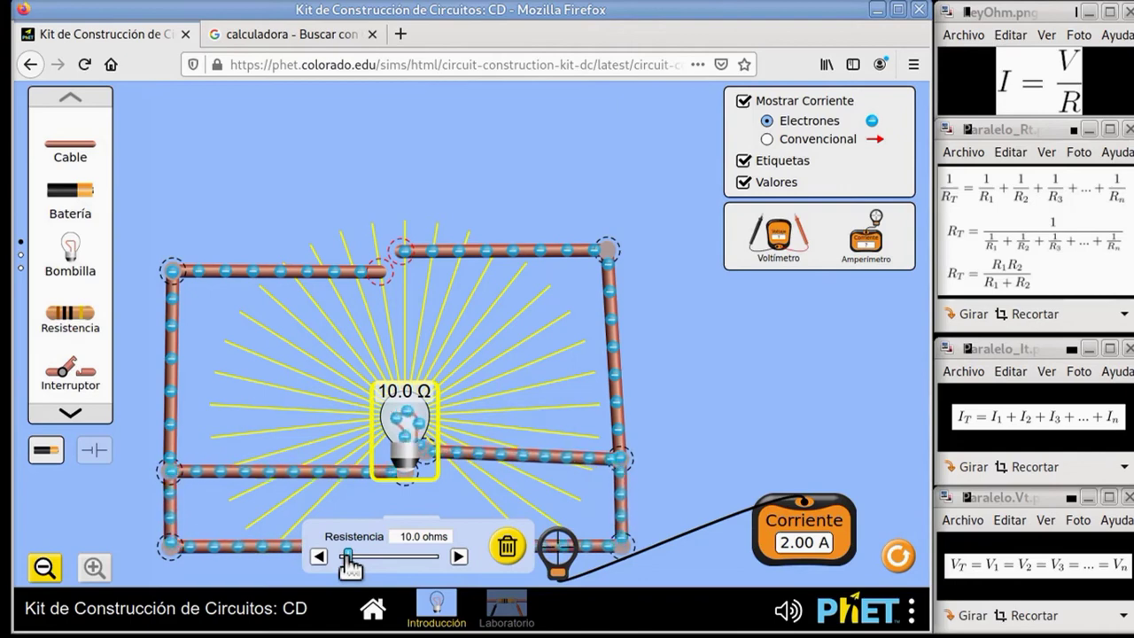
{"action": "left_click_drag", "start_coordinate": [348, 562], "coordinate": [341, 563]}
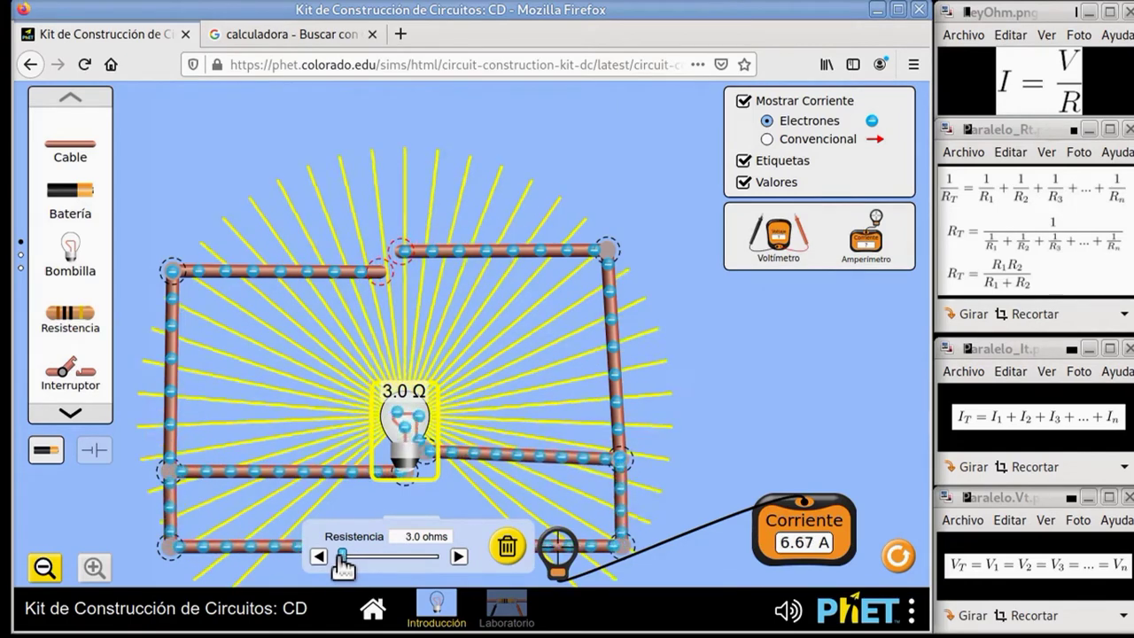
{"action": "double_click", "coordinate": [459, 557]}
{"action": "left_click", "coordinate": [459, 556]}
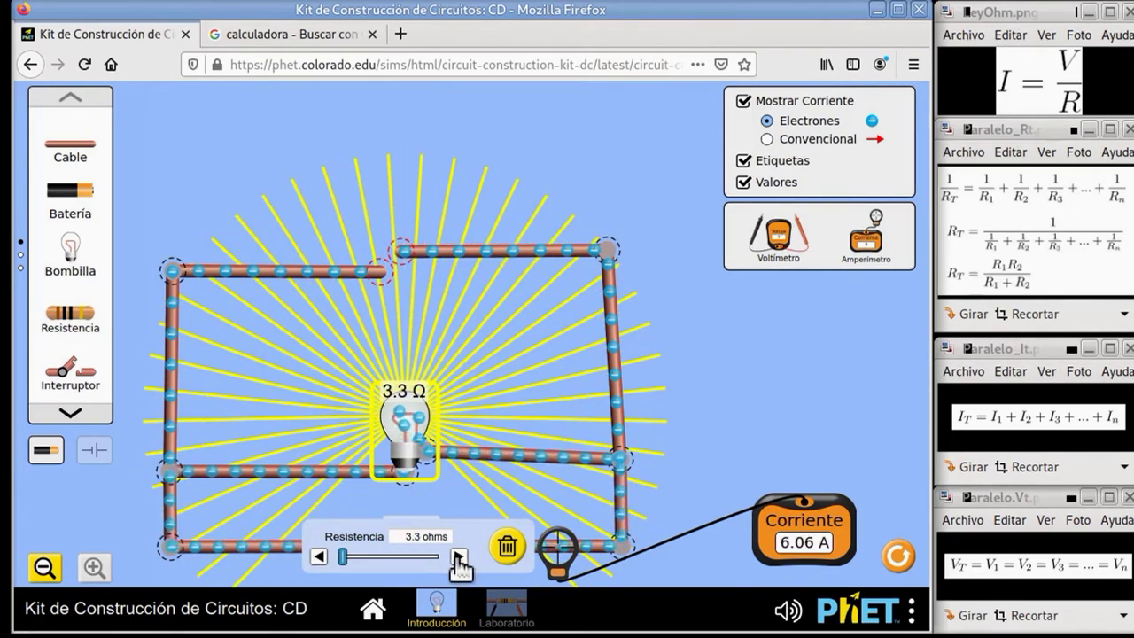
{"action": "left_click", "coordinate": [732, 397]}
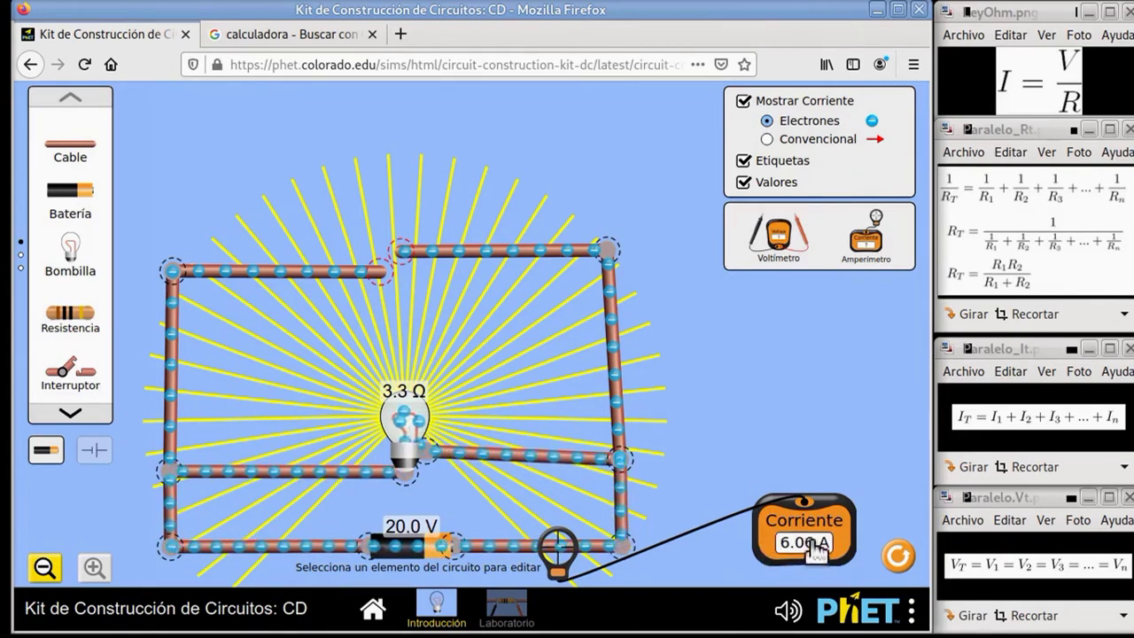
- Delete the leftover wires of the open upper branch, keeping only the single-bulb loop with the battery
{"action": "left_click", "coordinate": [406, 429]}
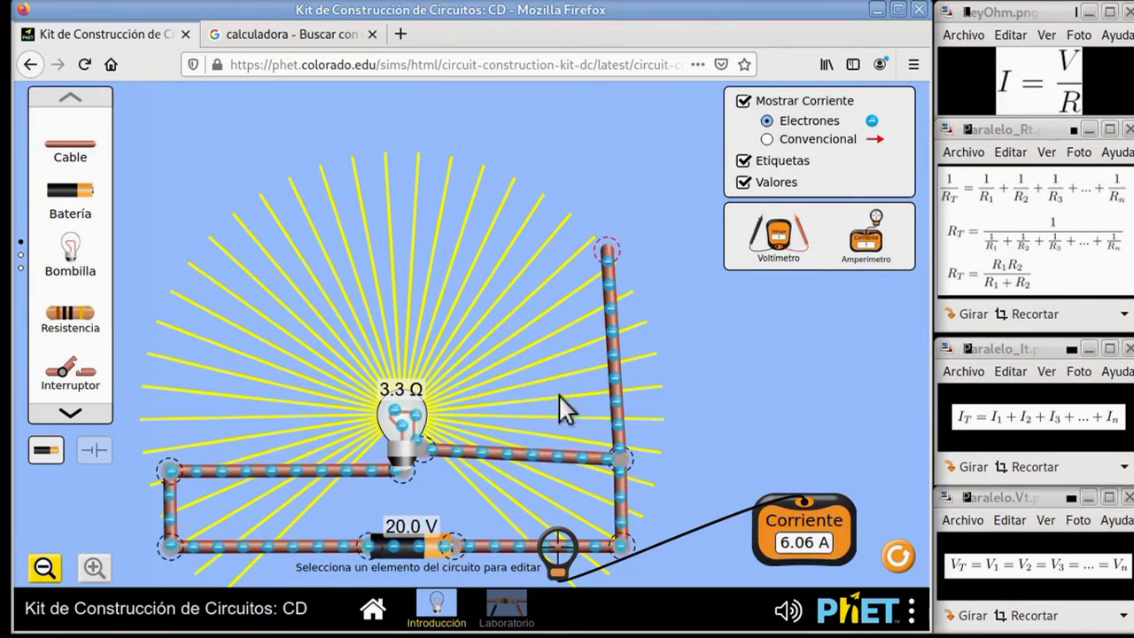
{"action": "left_click", "coordinate": [610, 368]}
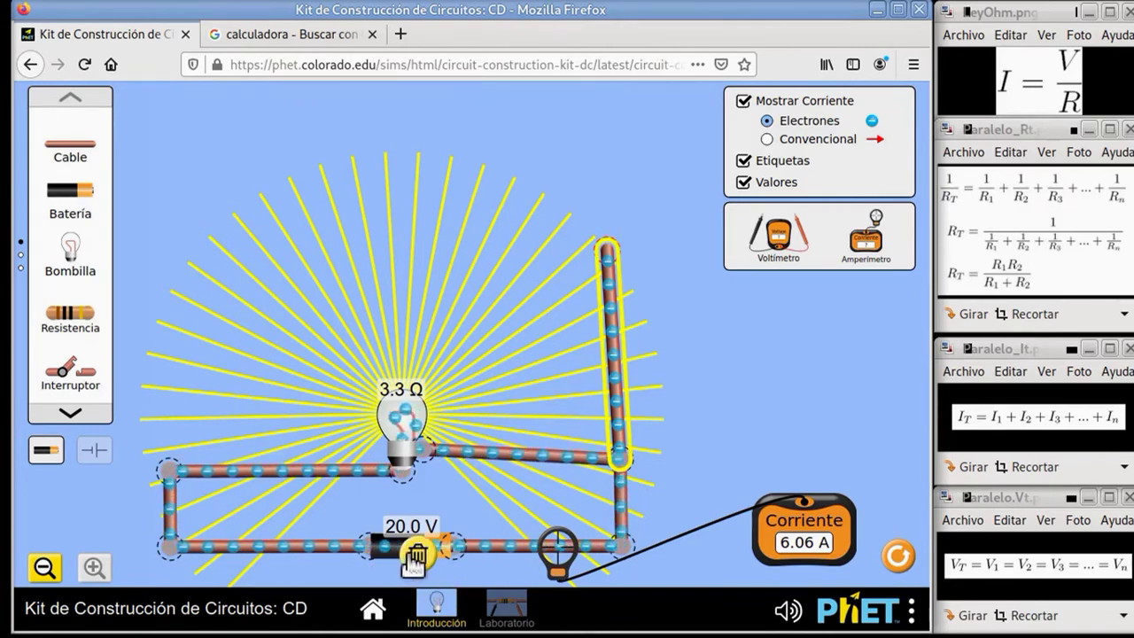
{"action": "left_click", "coordinate": [413, 557]}
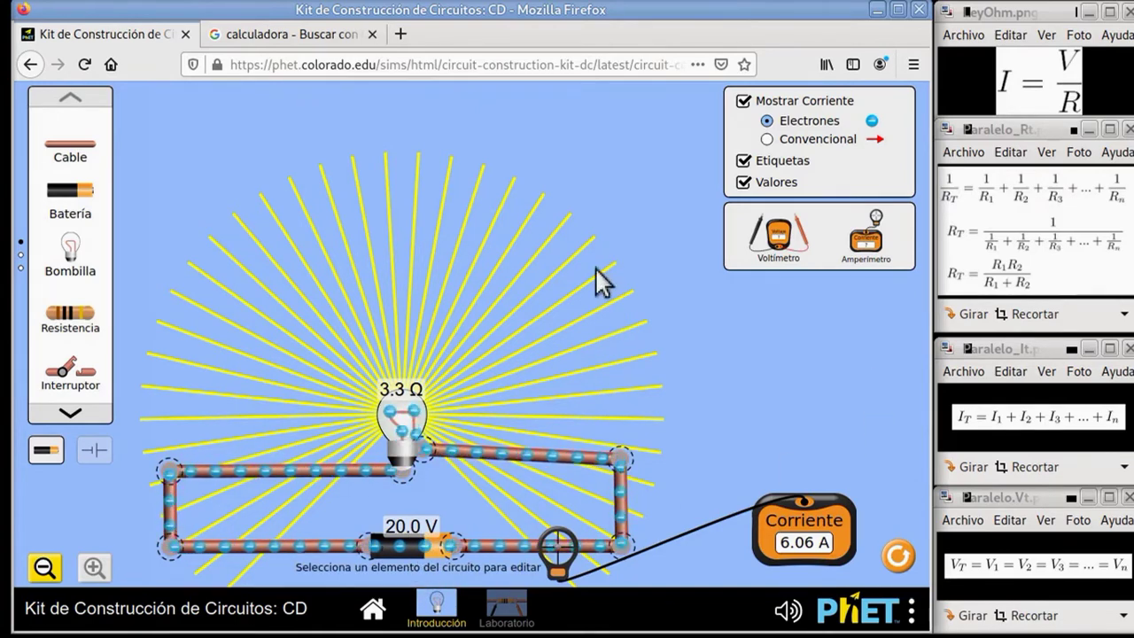